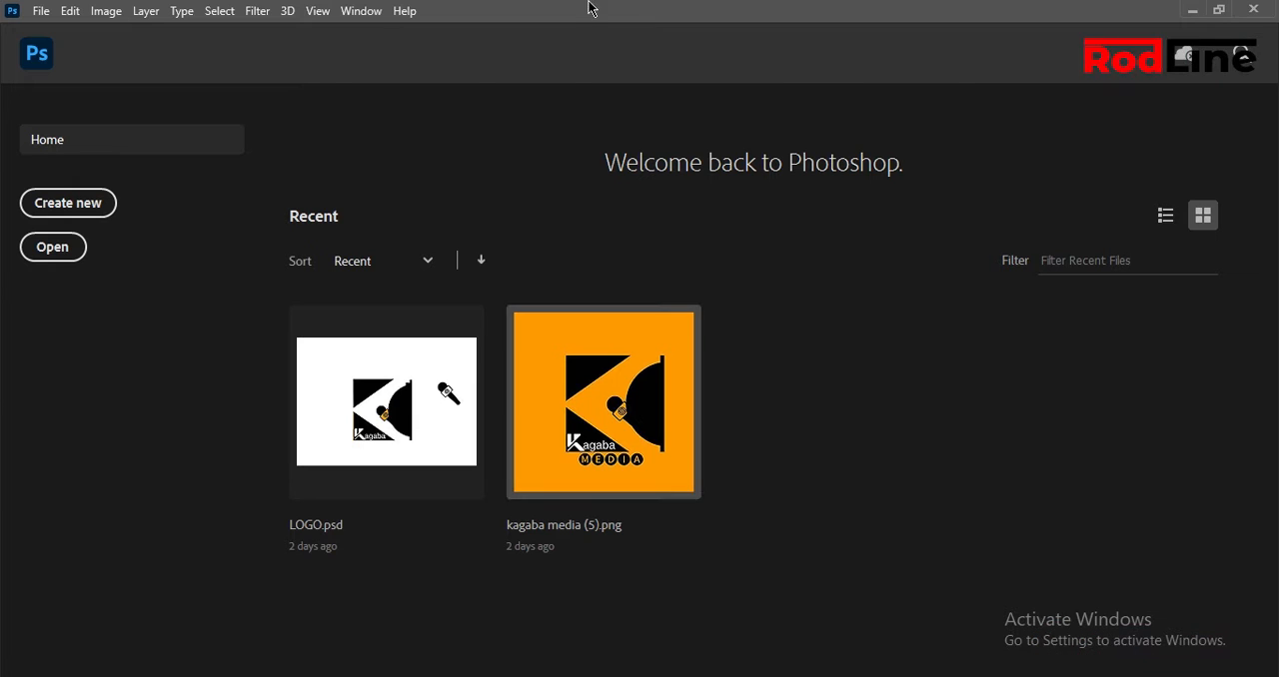
Start a new document and name it product.
click(99, 221)
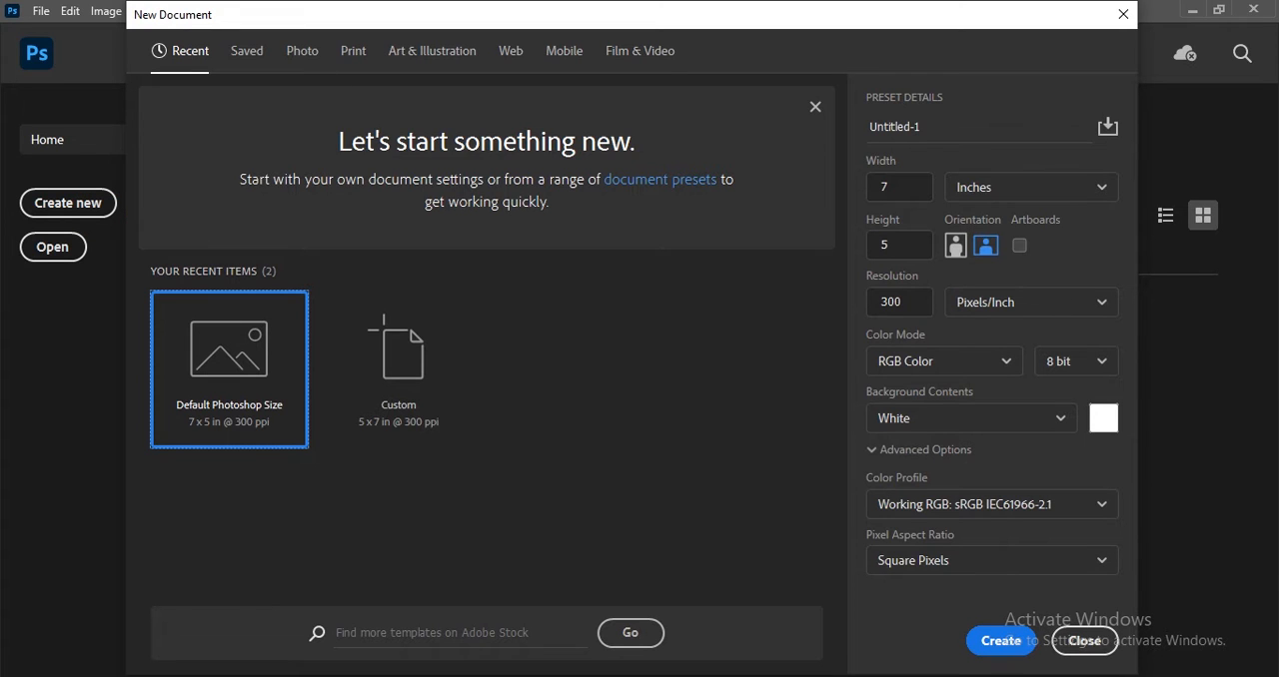
click(957, 128)
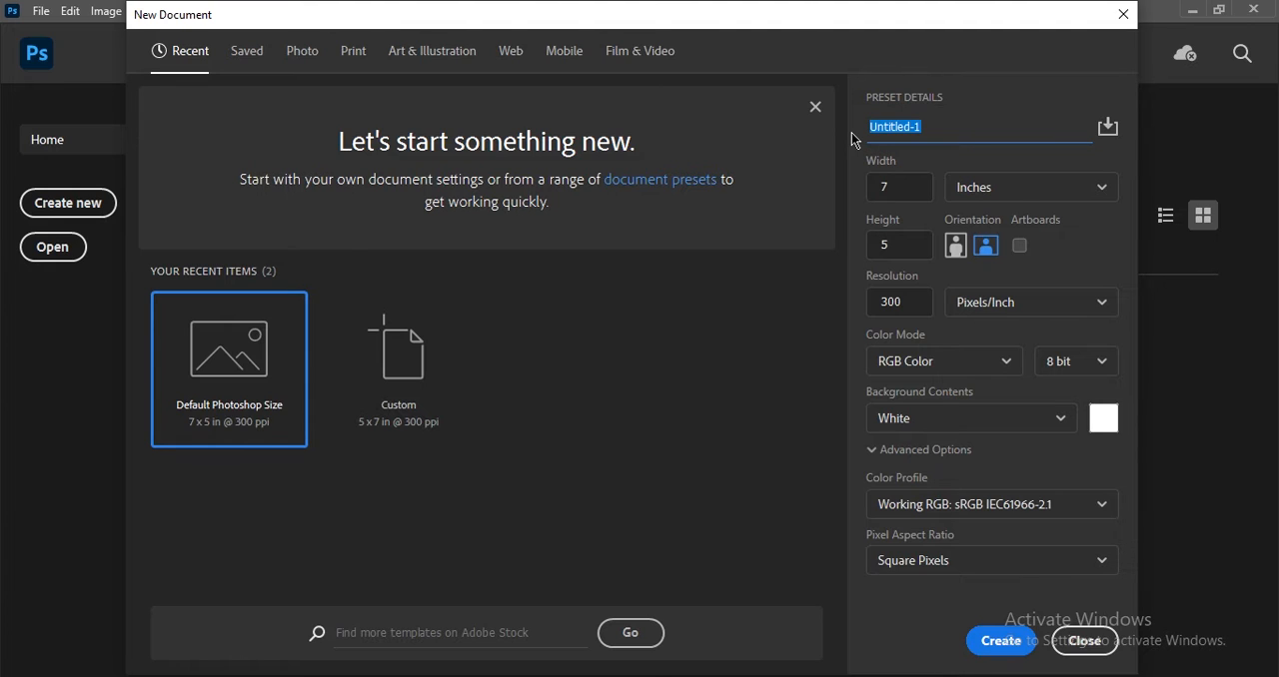
text(pr)
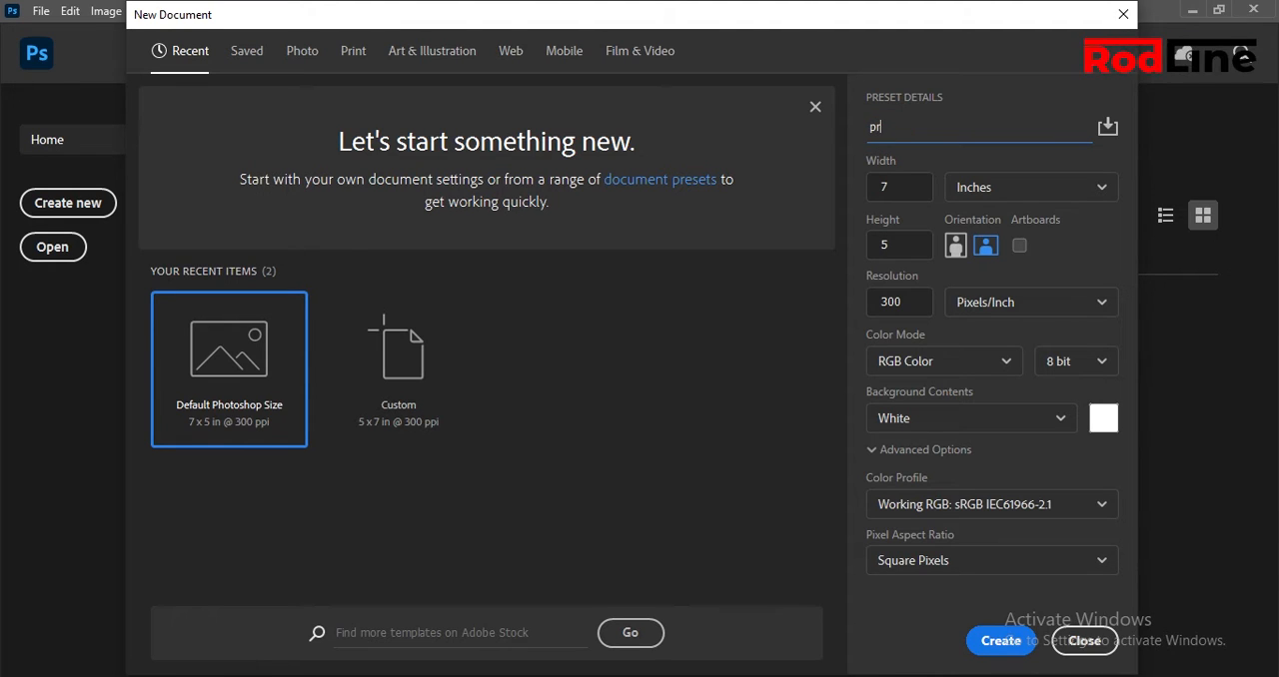
text(od)
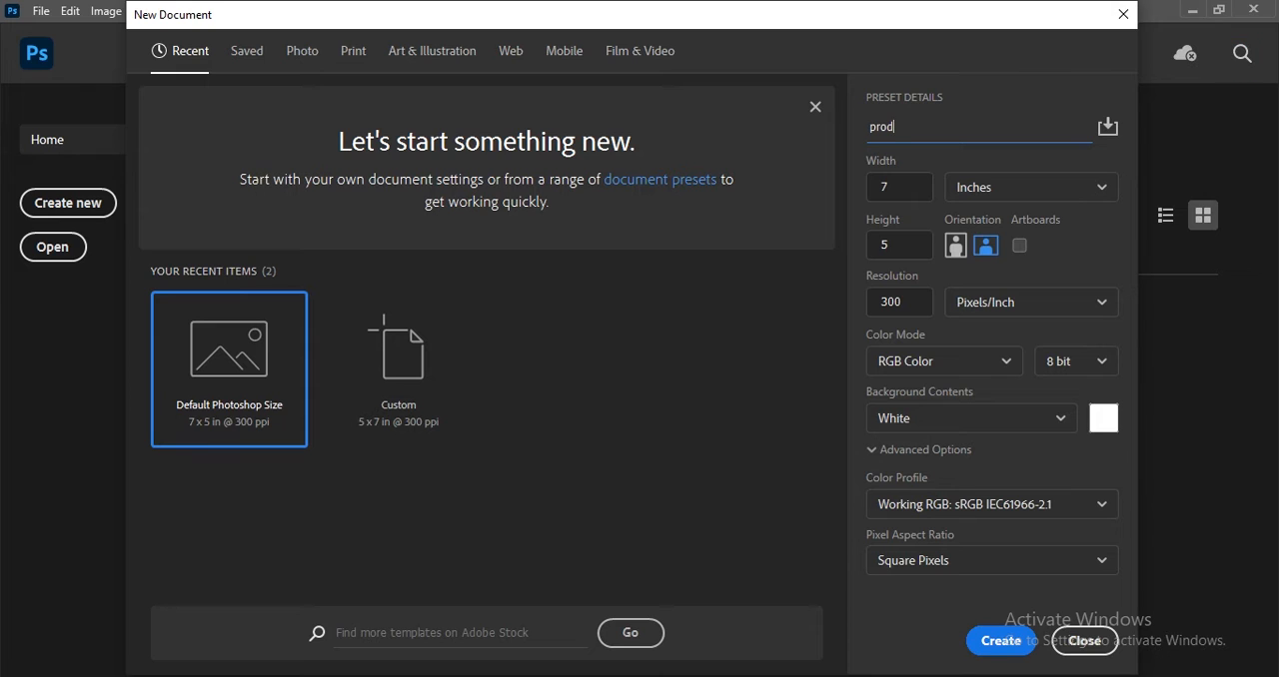
text(uct)
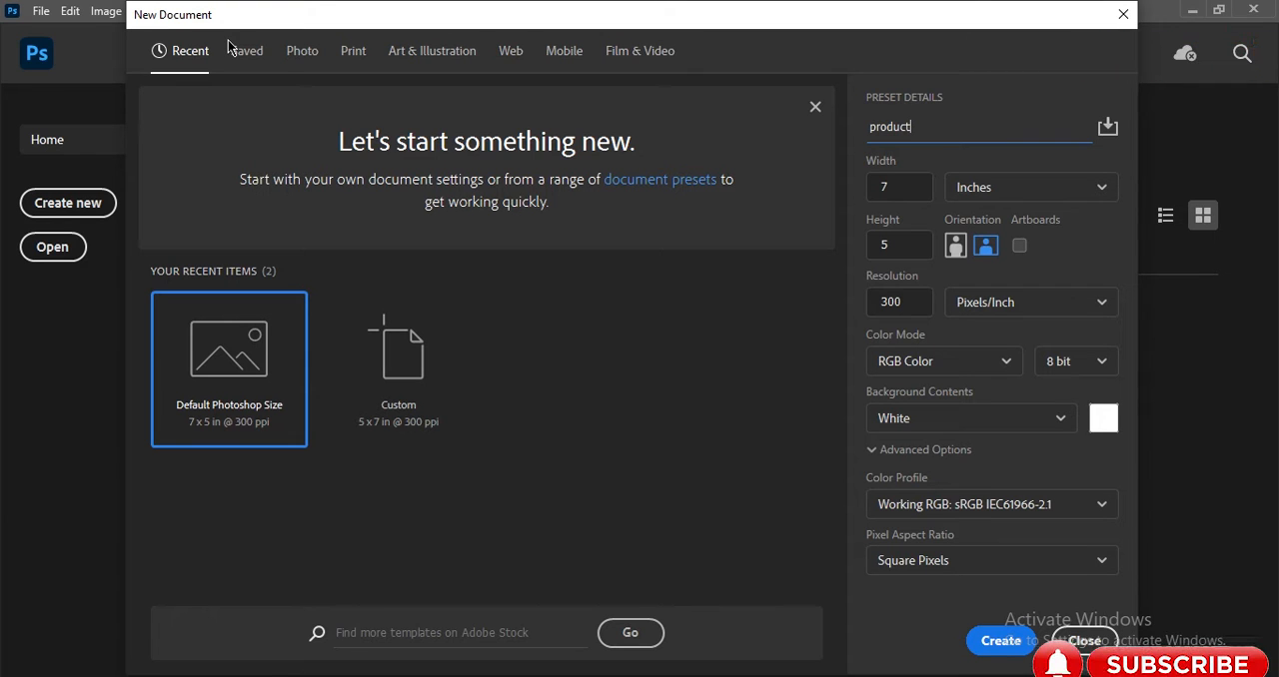
Look through the blank document presets for photo, web, mobile, art and illustration, and print.
click(296, 55)
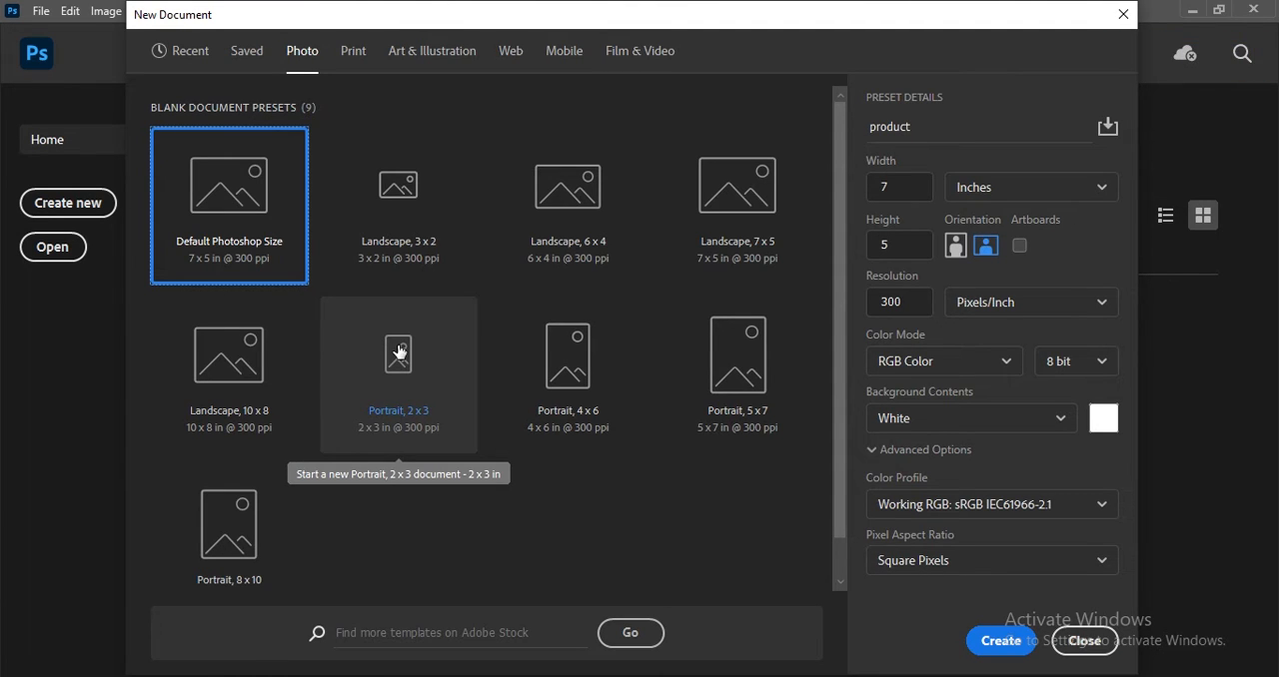
click(377, 233)
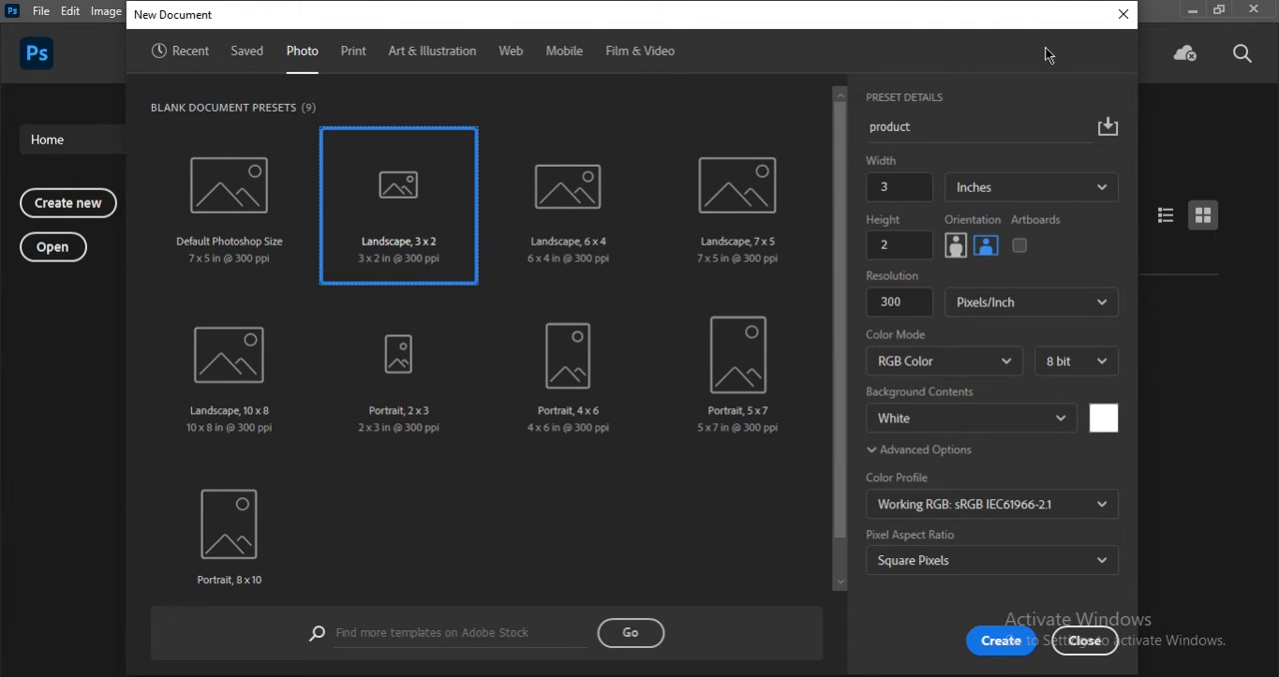
click(517, 52)
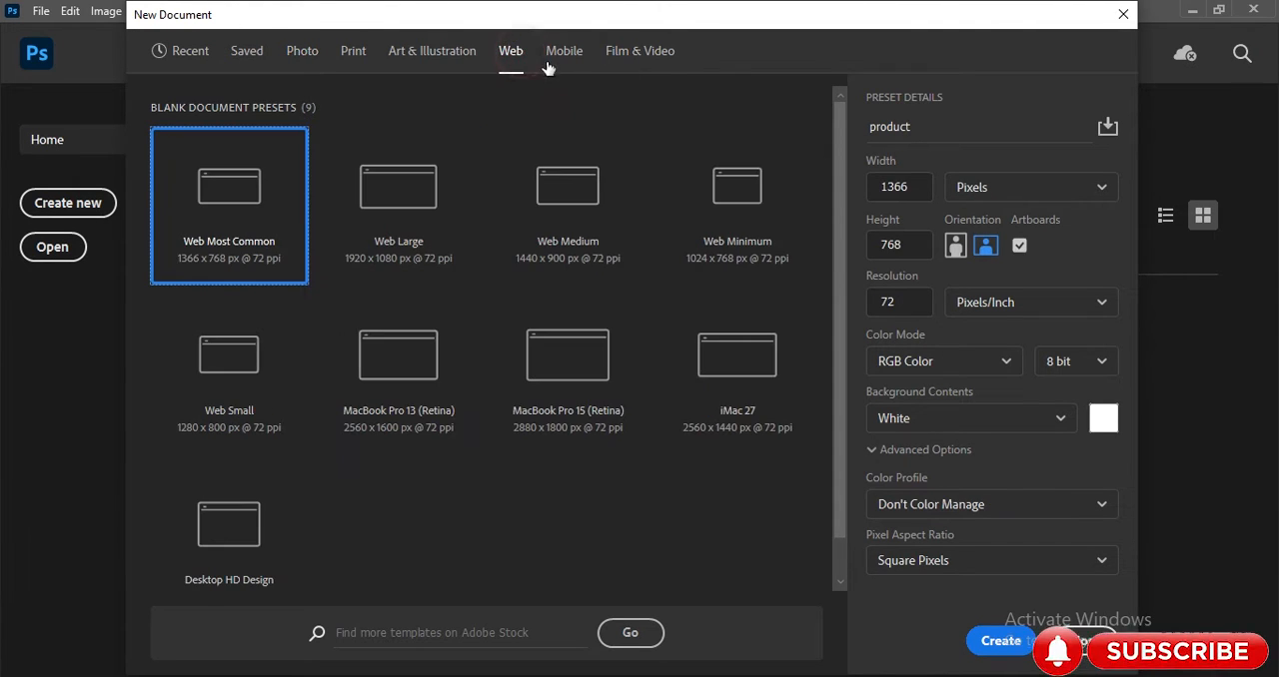
click(564, 52)
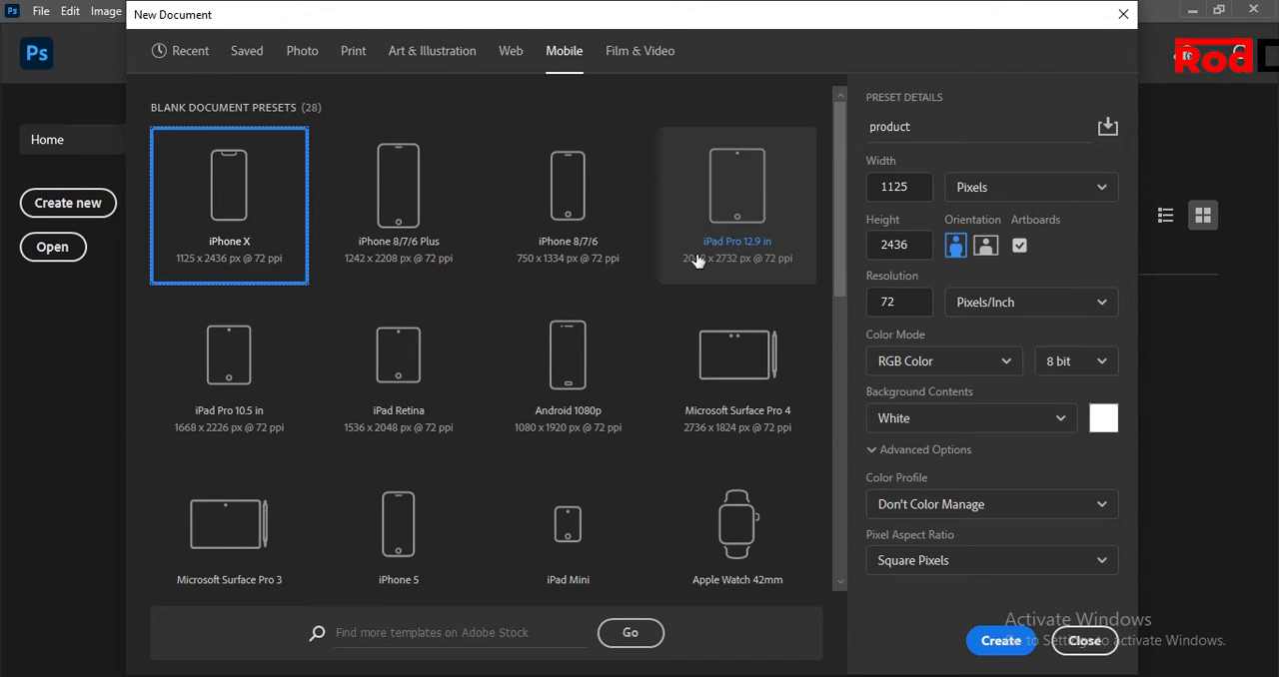
click(518, 52)
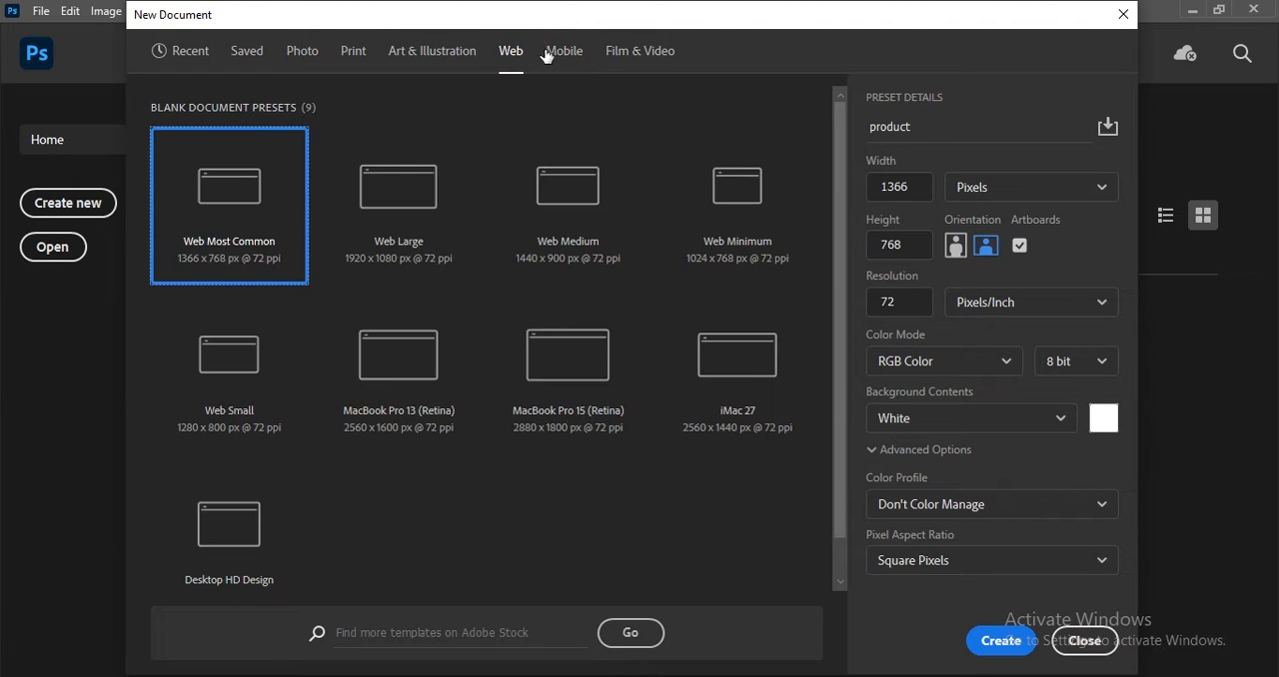
click(565, 52)
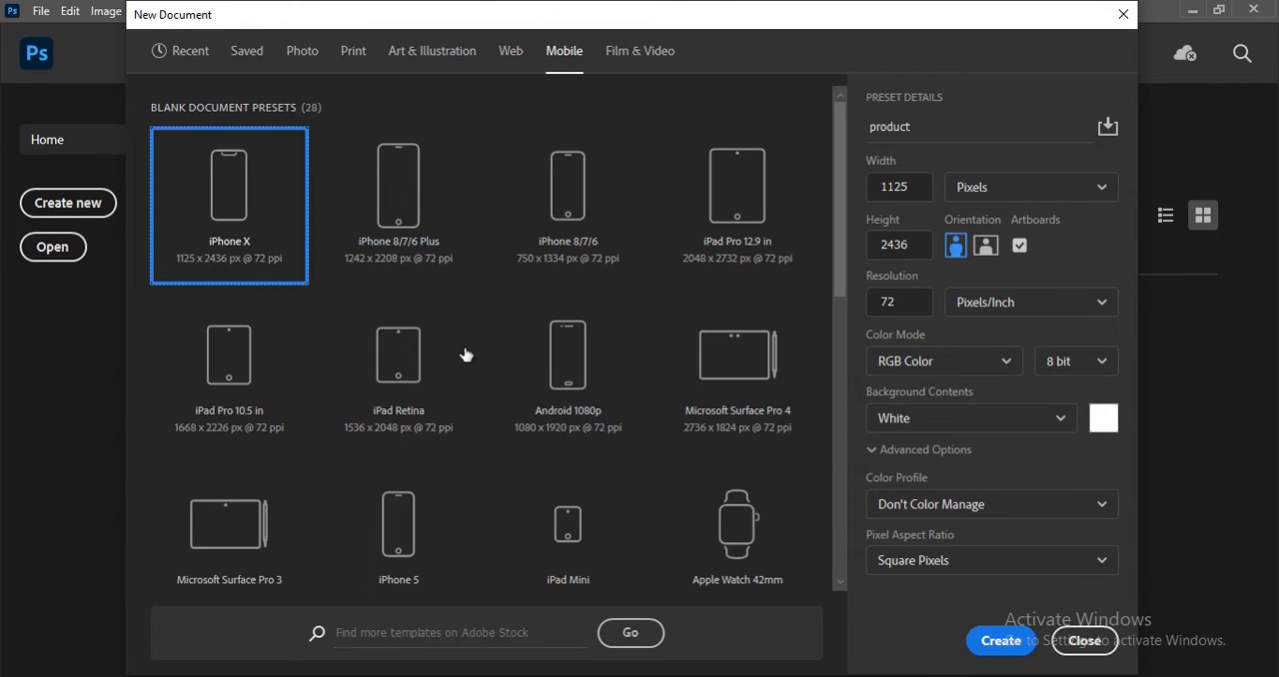
click(503, 42)
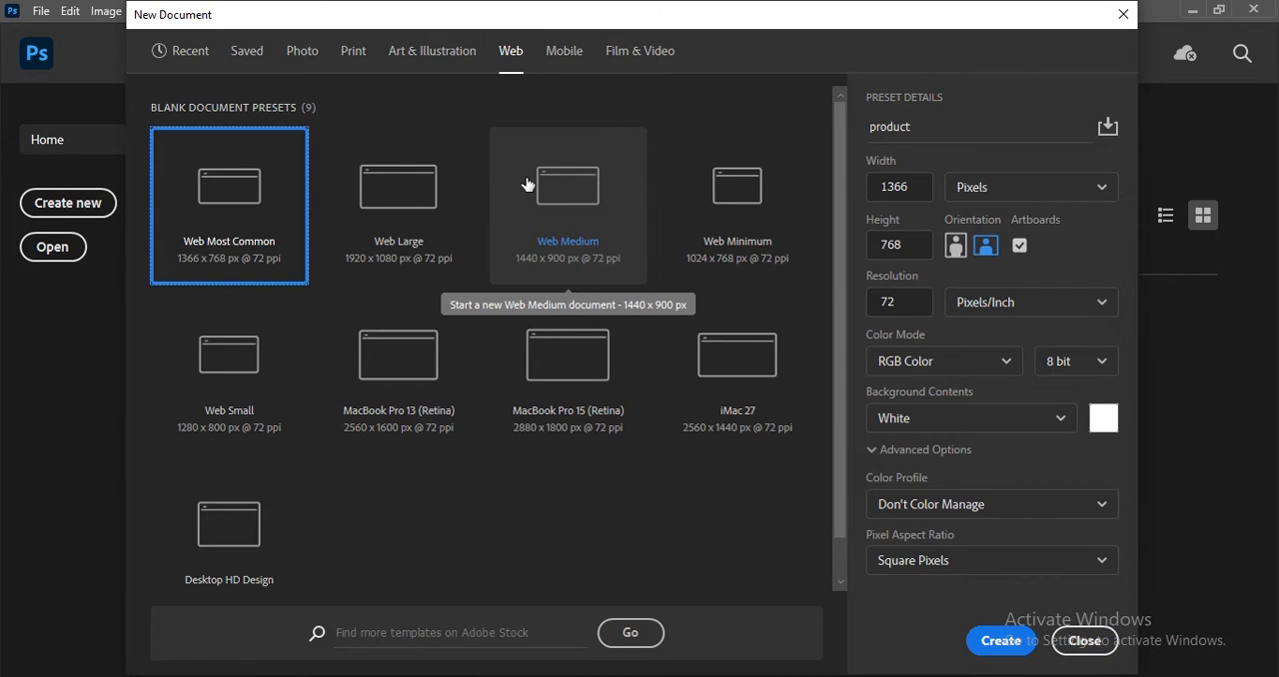
click(416, 69)
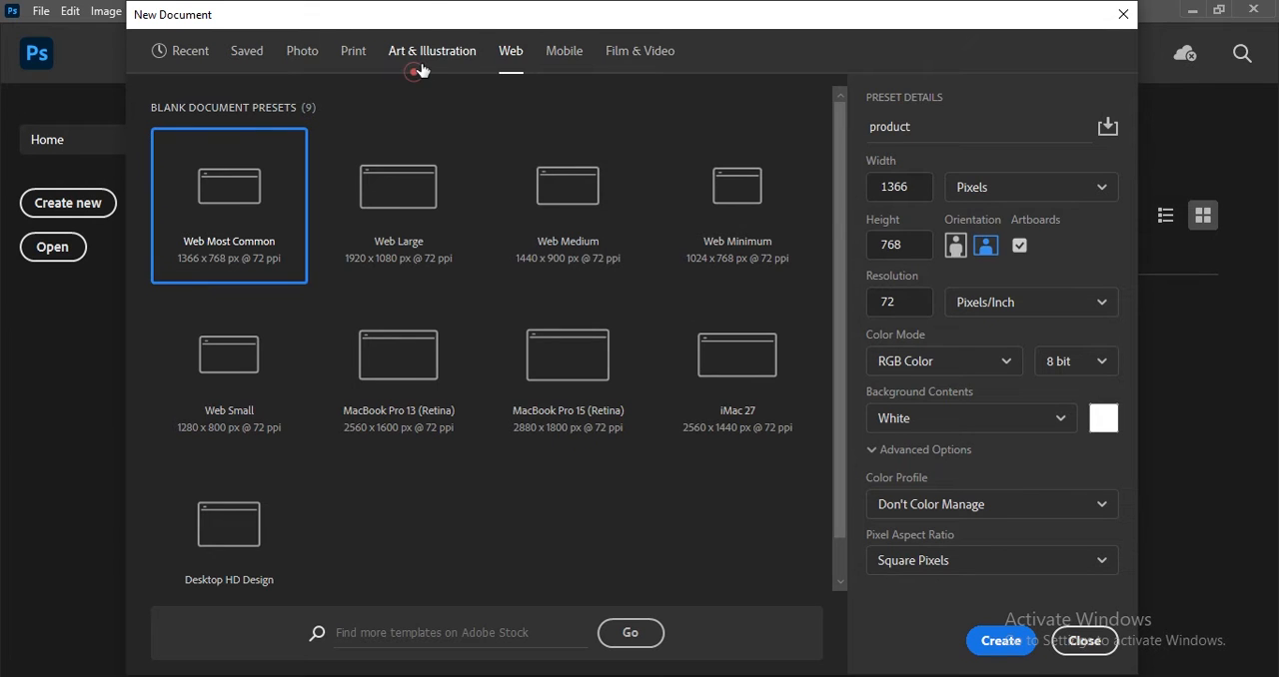
click(421, 65)
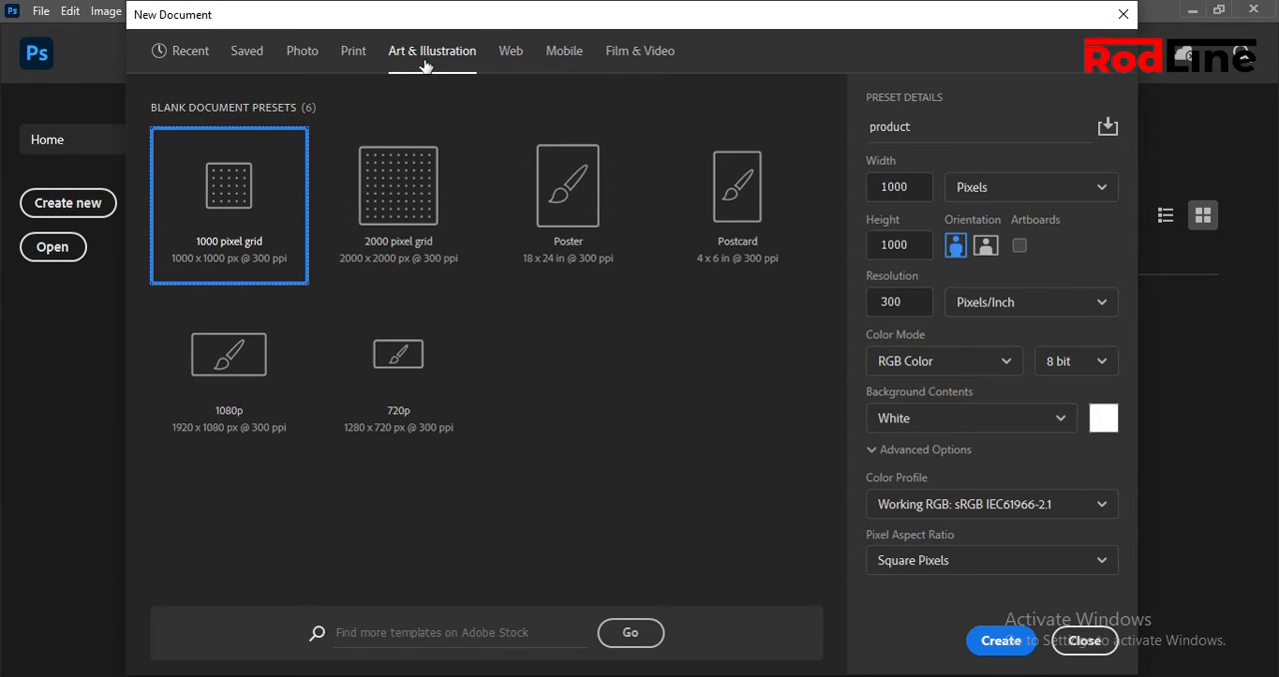
click(359, 73)
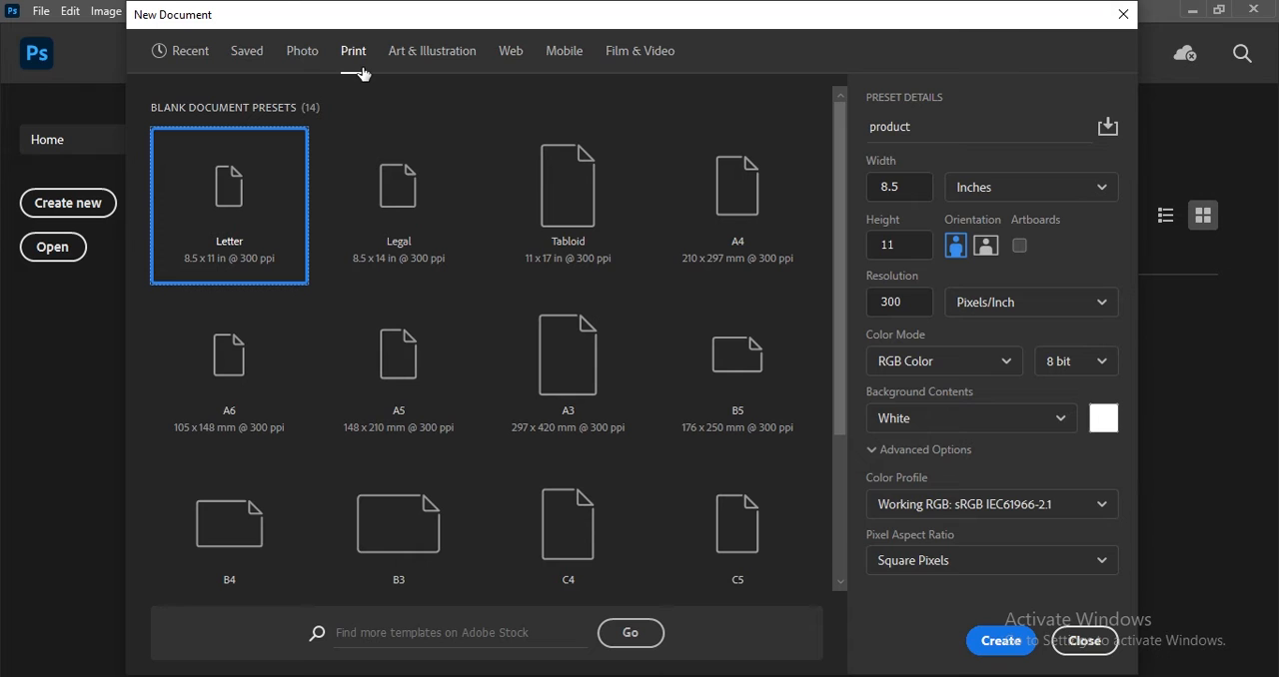
Create the document from the Landscape, 3 x 2 photo preset with custom background color 32383e, and collapse its properties.
click(296, 49)
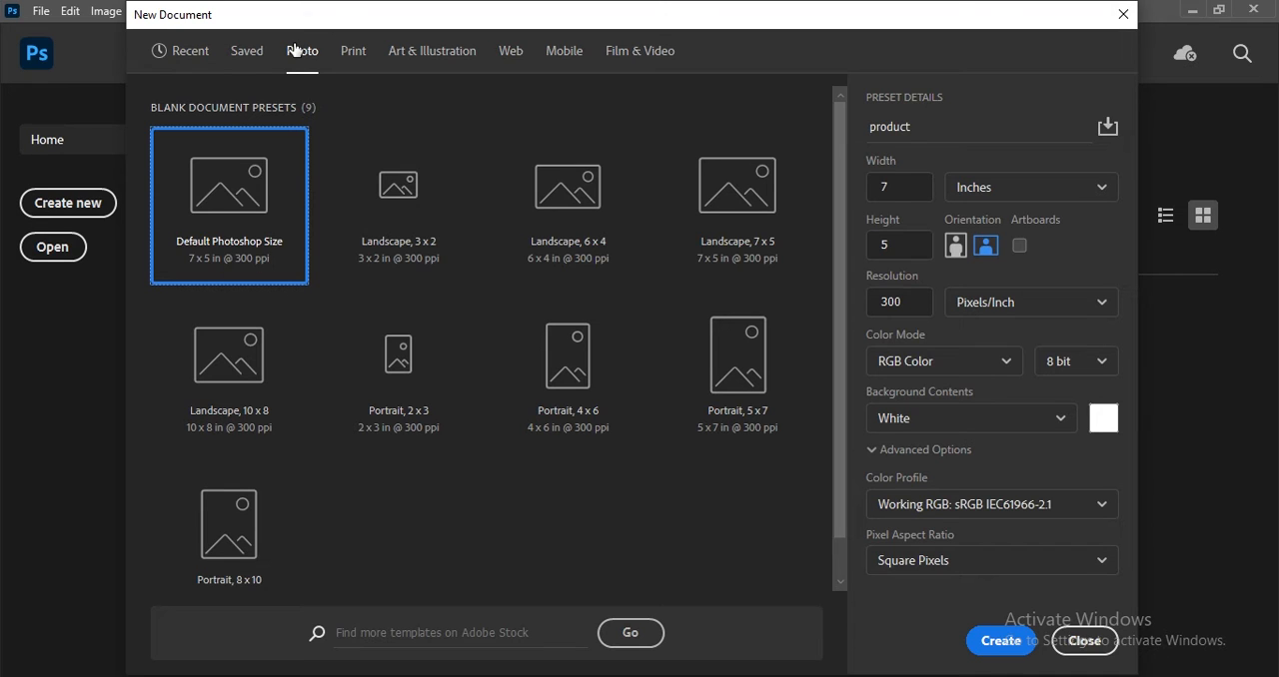
click(358, 190)
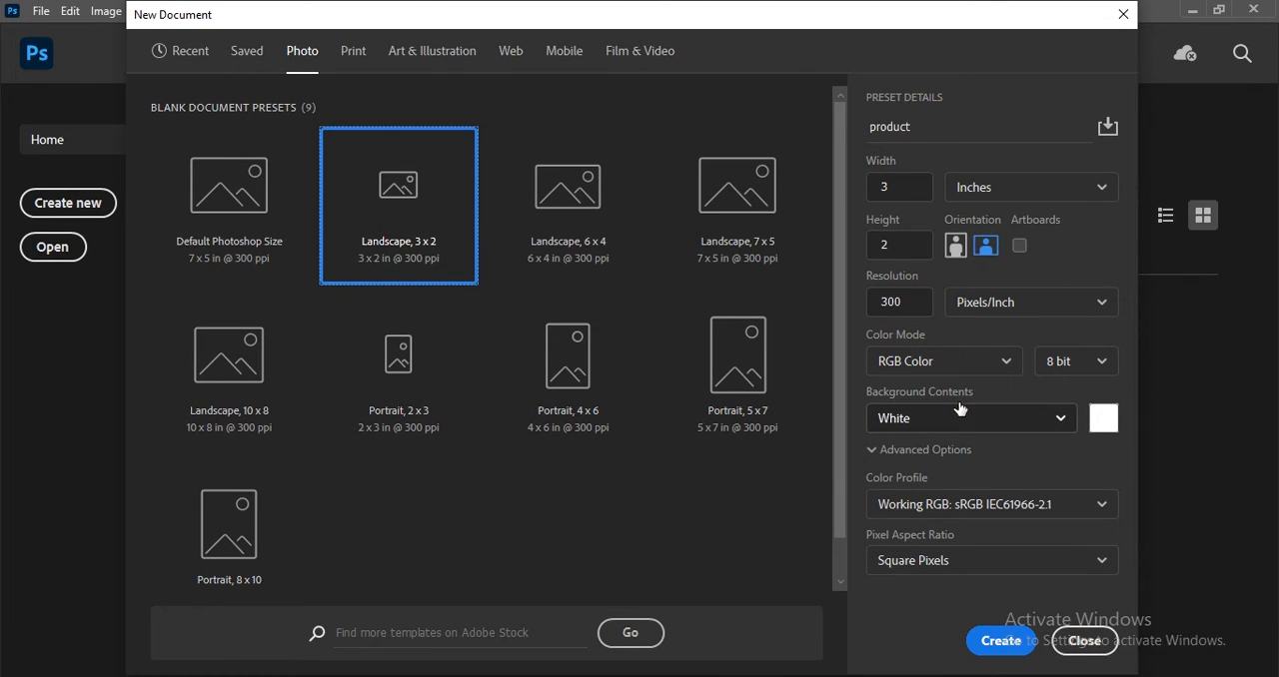
click(969, 432)
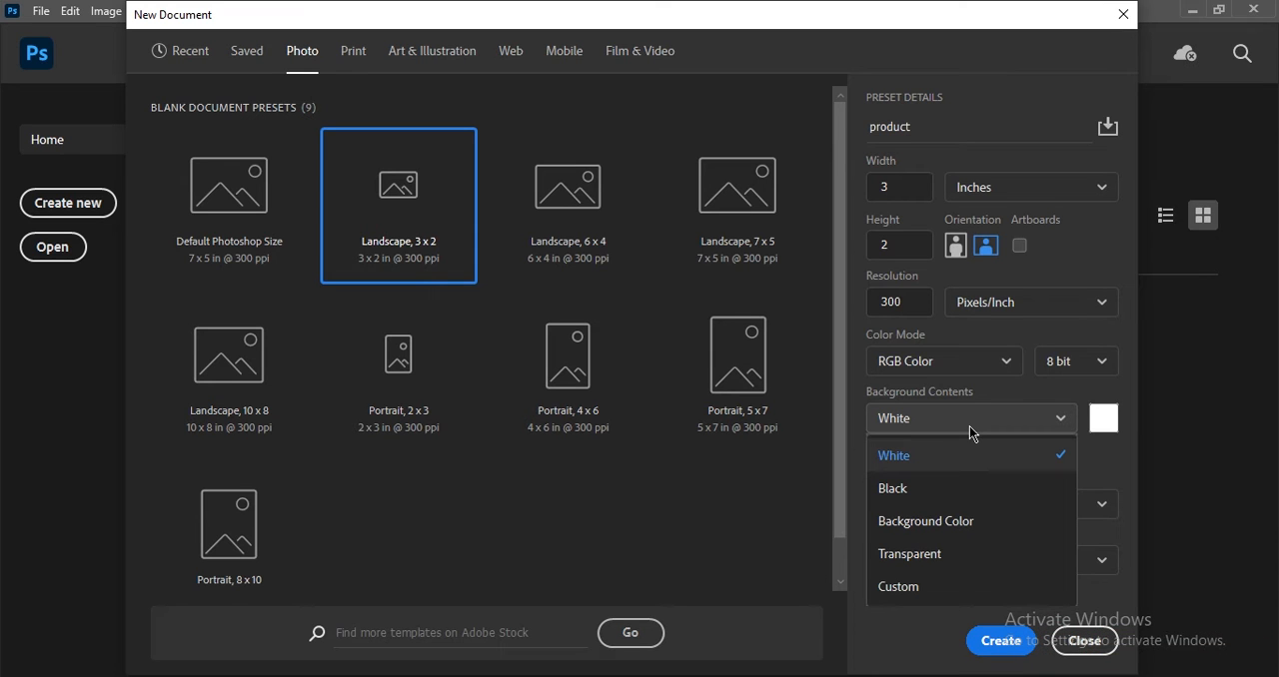
click(921, 590)
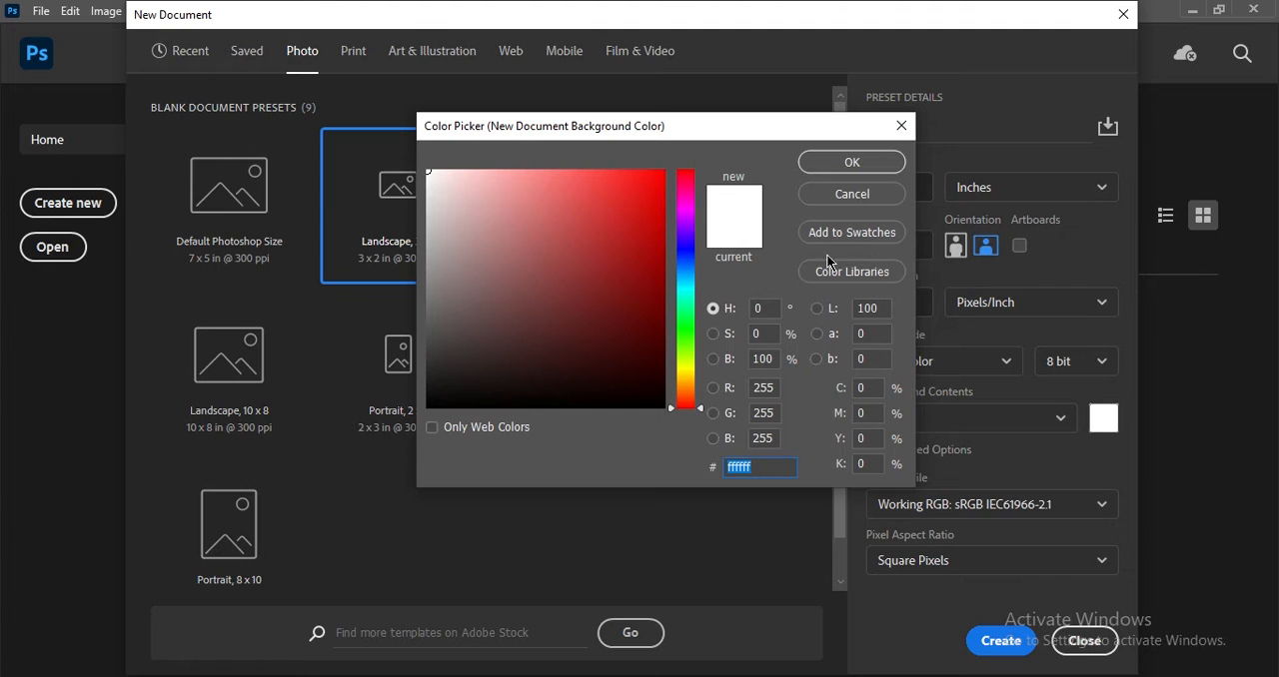
click(688, 261)
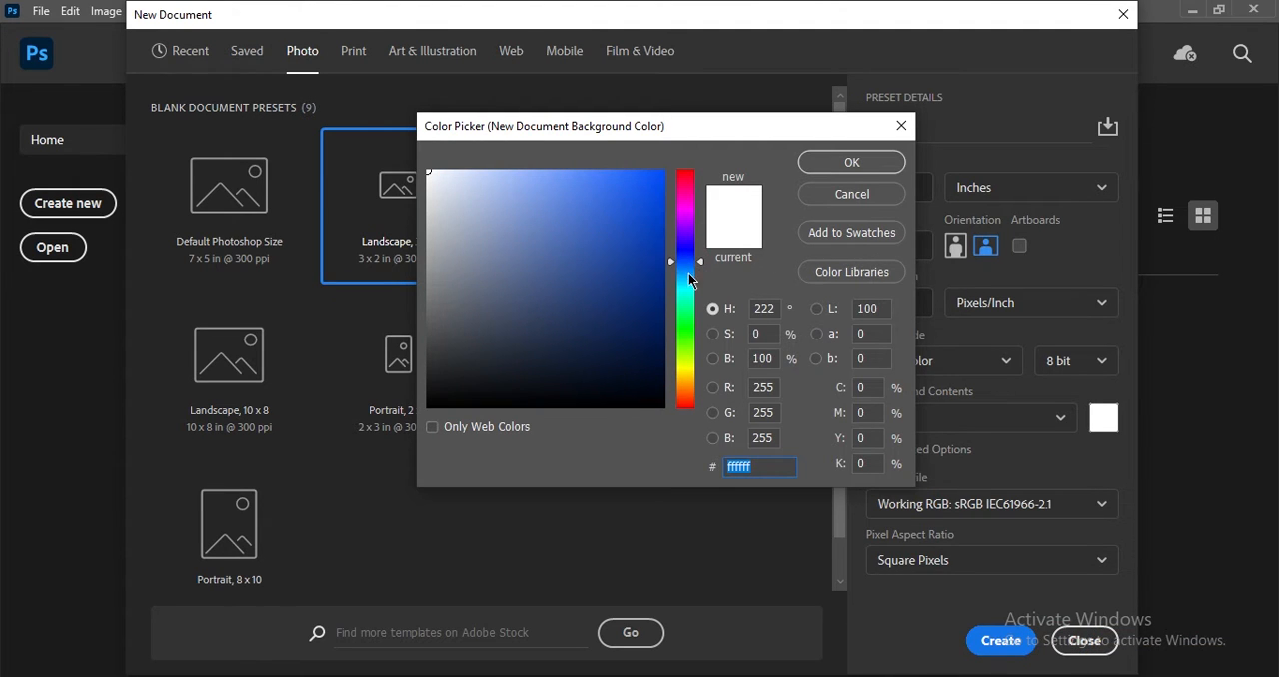
drag(684, 333, 667, 278)
drag(471, 363, 474, 351)
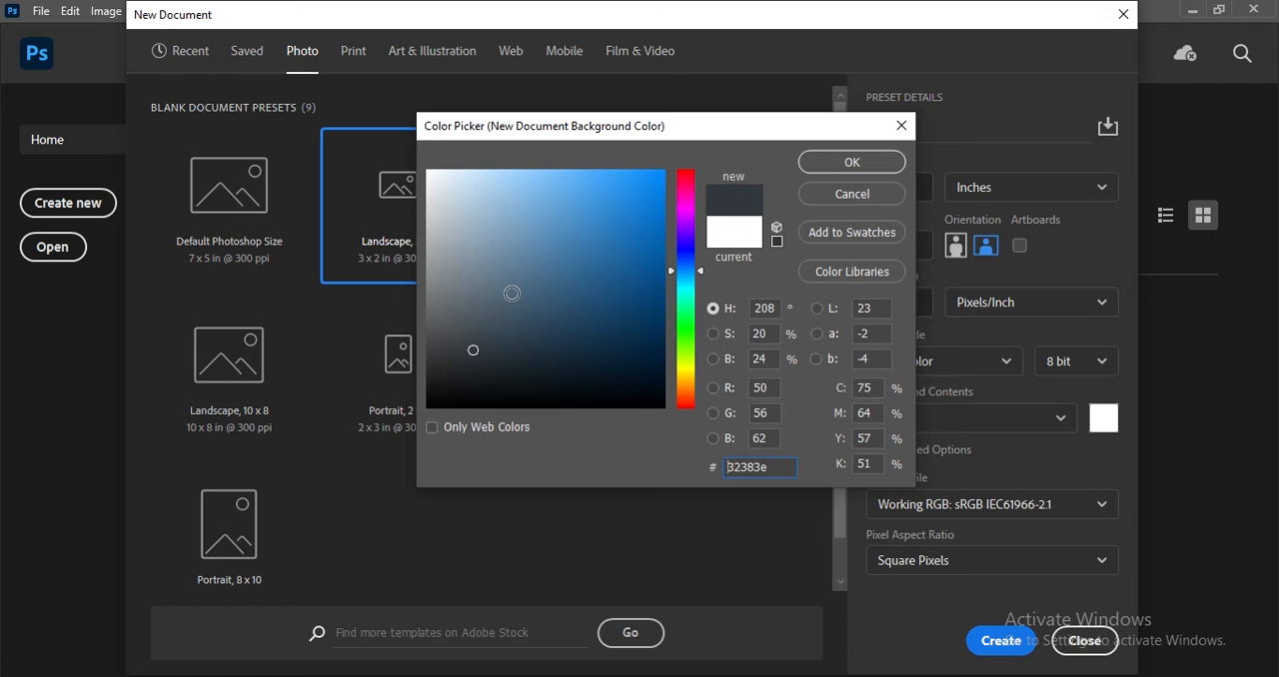
click(837, 166)
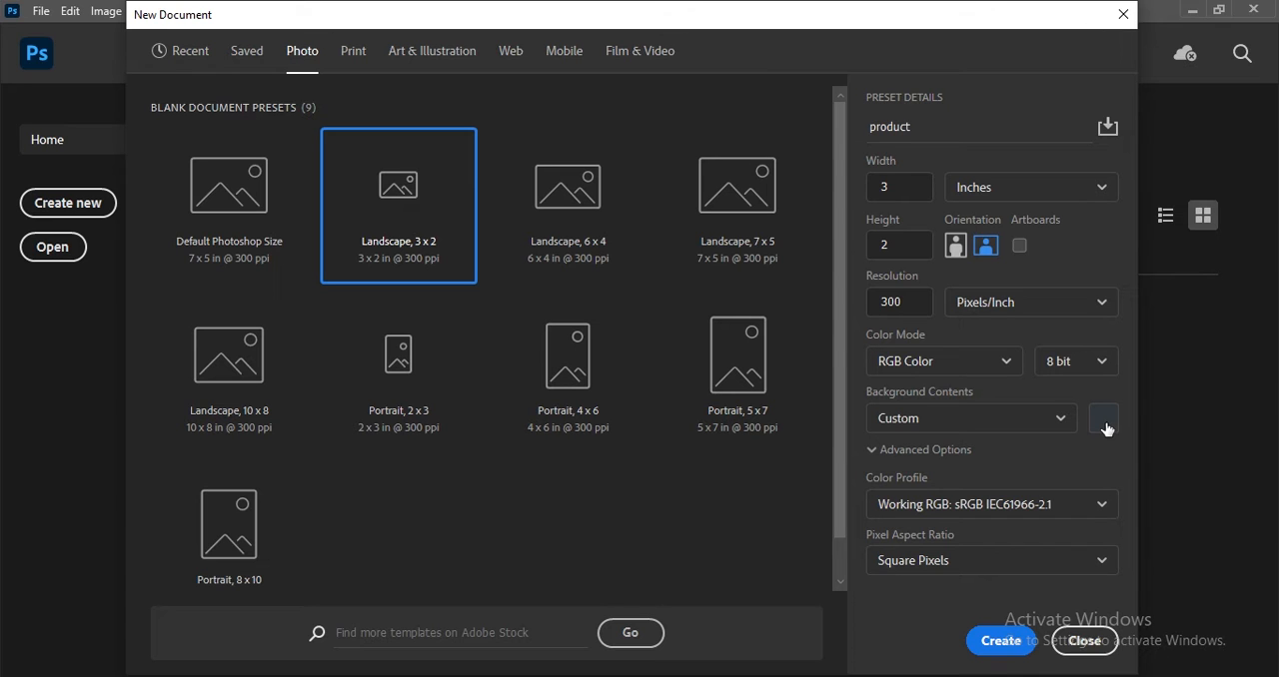
click(999, 640)
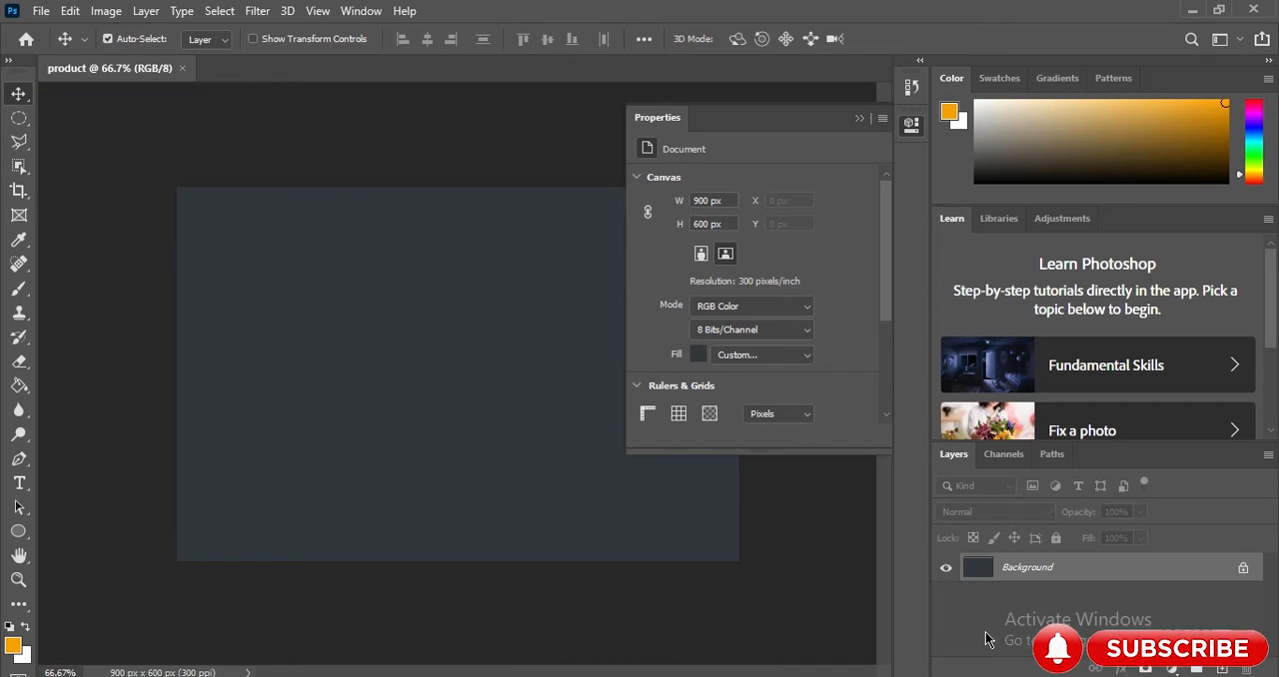
click(856, 118)
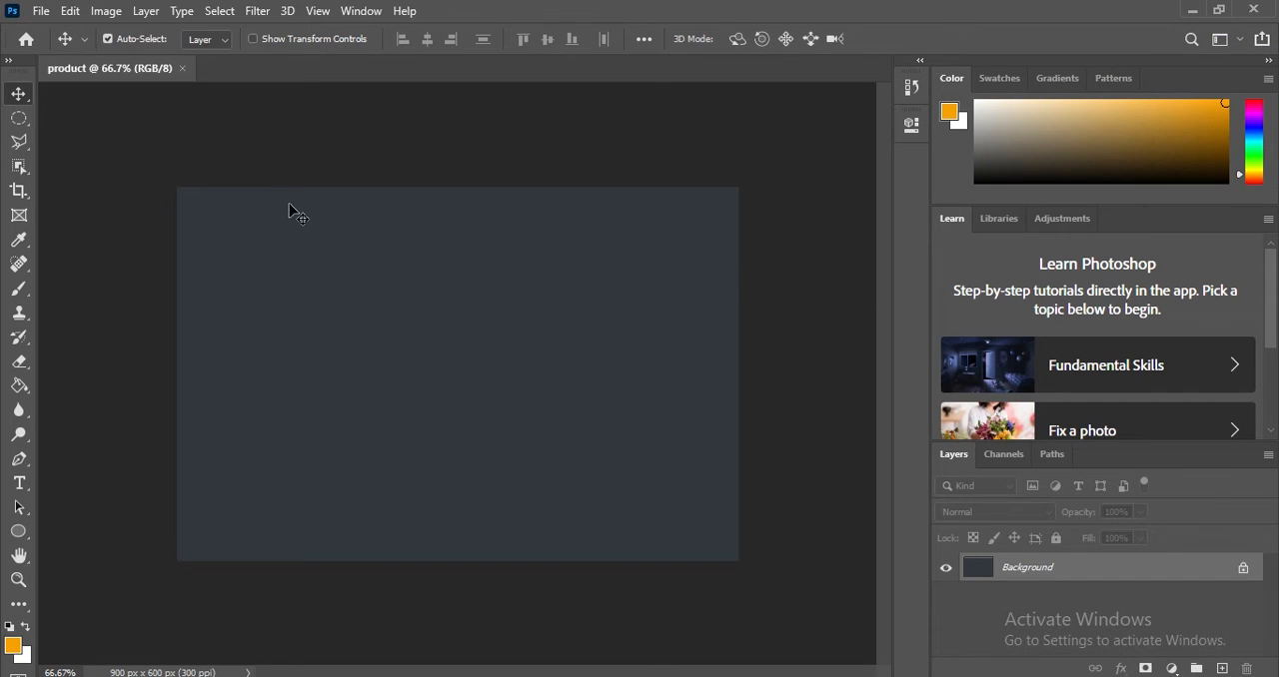
Place the shoe image from the blog img folder onto the canvas and commit it at the default size.
drag(285, 345, 443, 360)
click(797, 316)
click(192, 676)
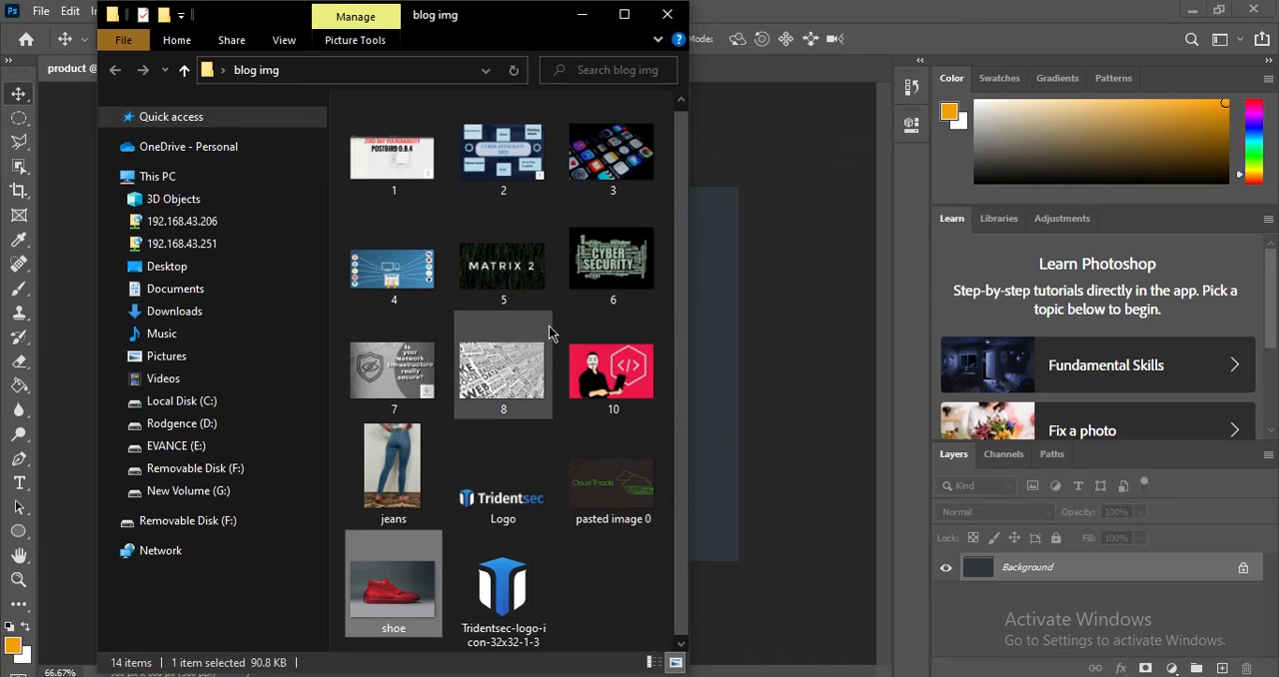
drag(390, 595, 716, 311)
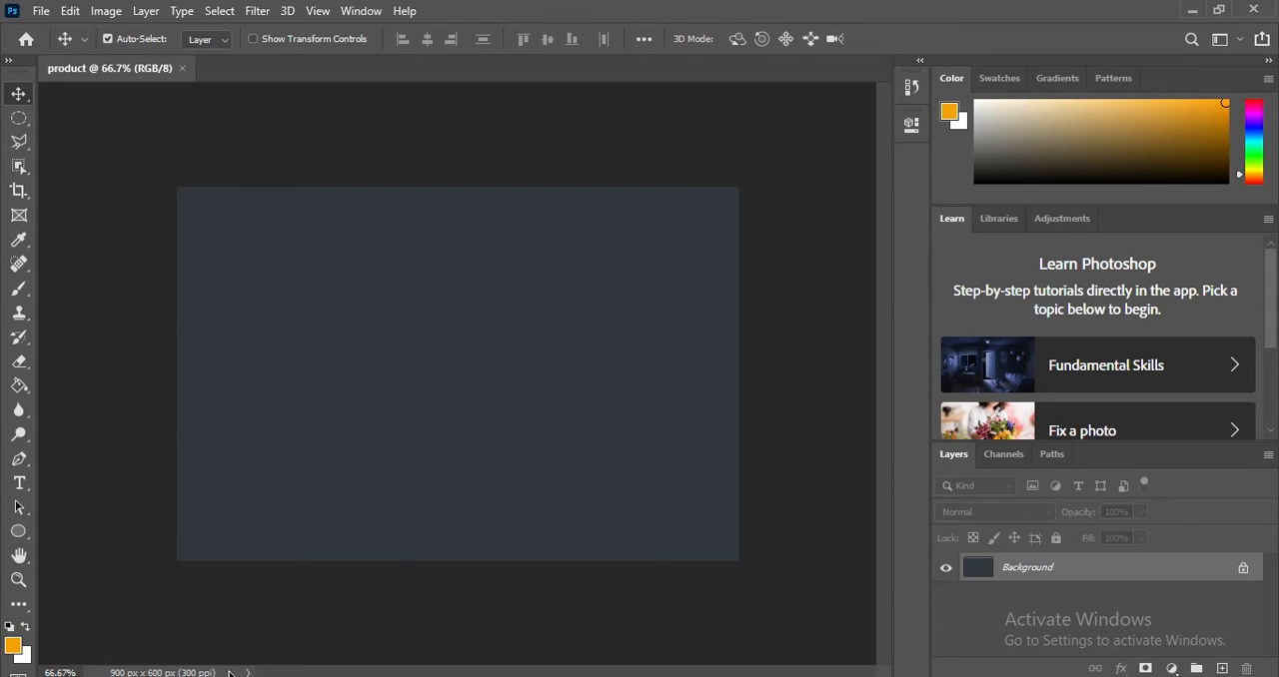
drag(392, 589, 705, 200)
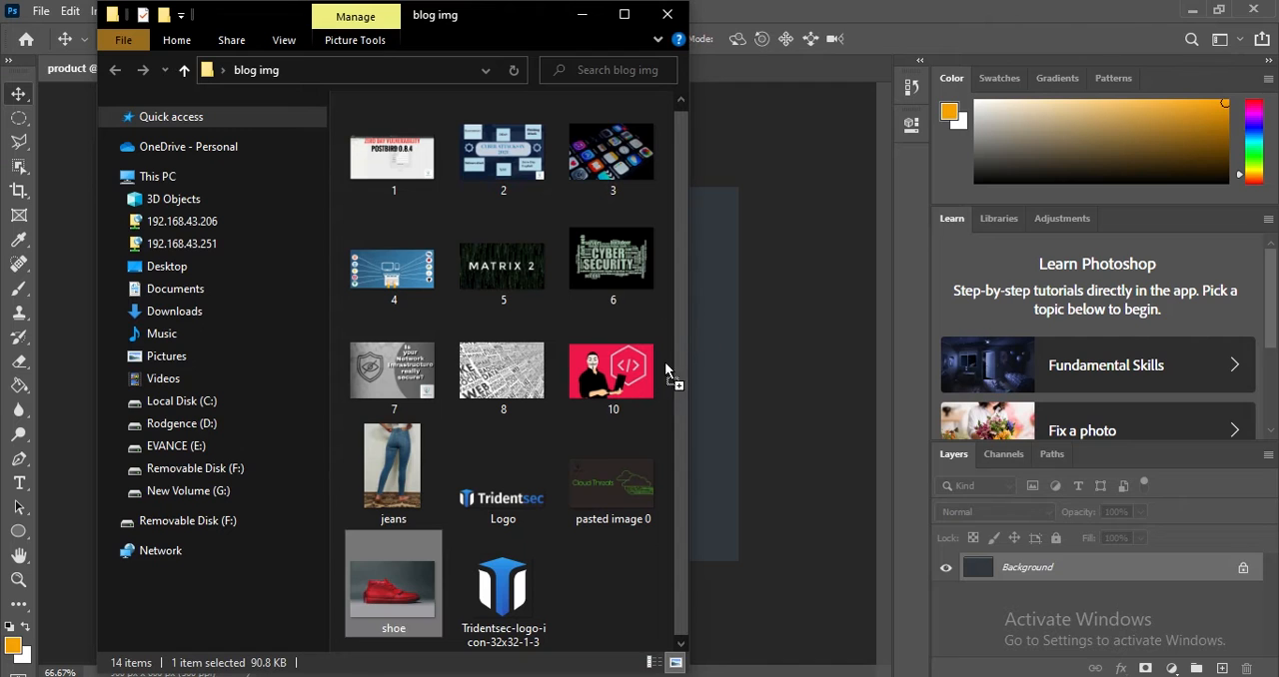
click(580, 14)
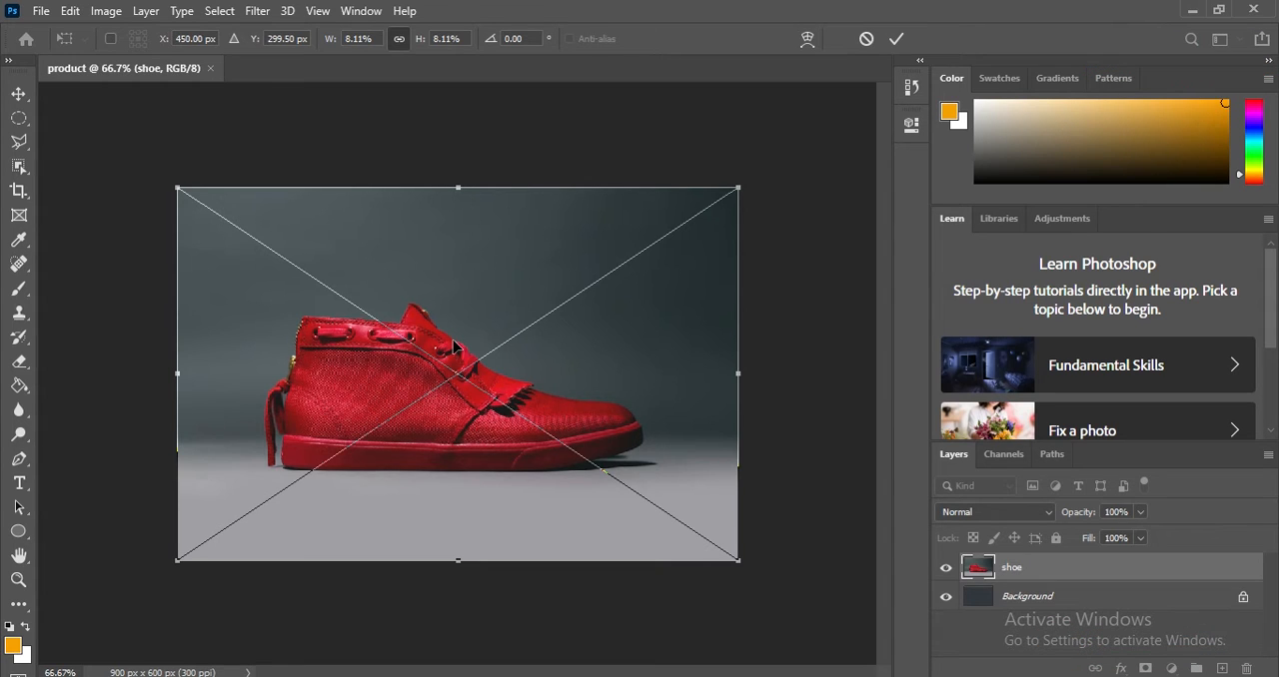
click(893, 39)
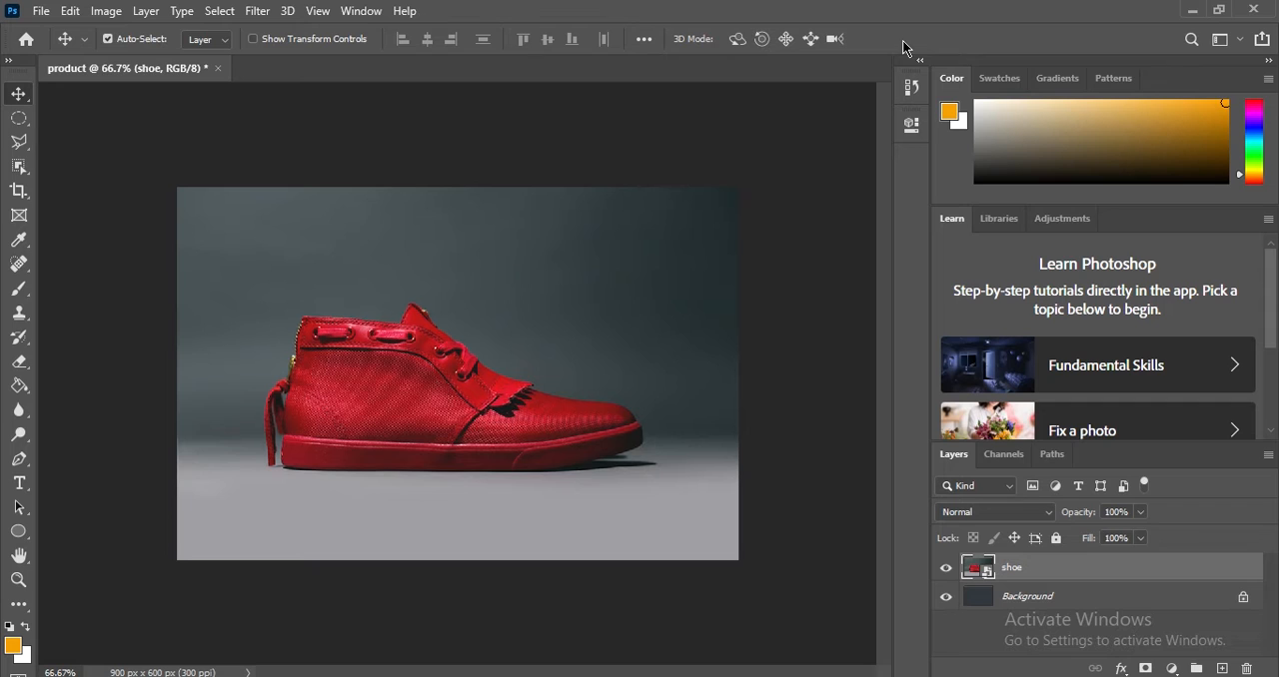
Toggle the visibility of the shoe and Background layers to compare the canvas with each hidden, leaving both shown.
click(1043, 605)
click(1023, 568)
click(945, 567)
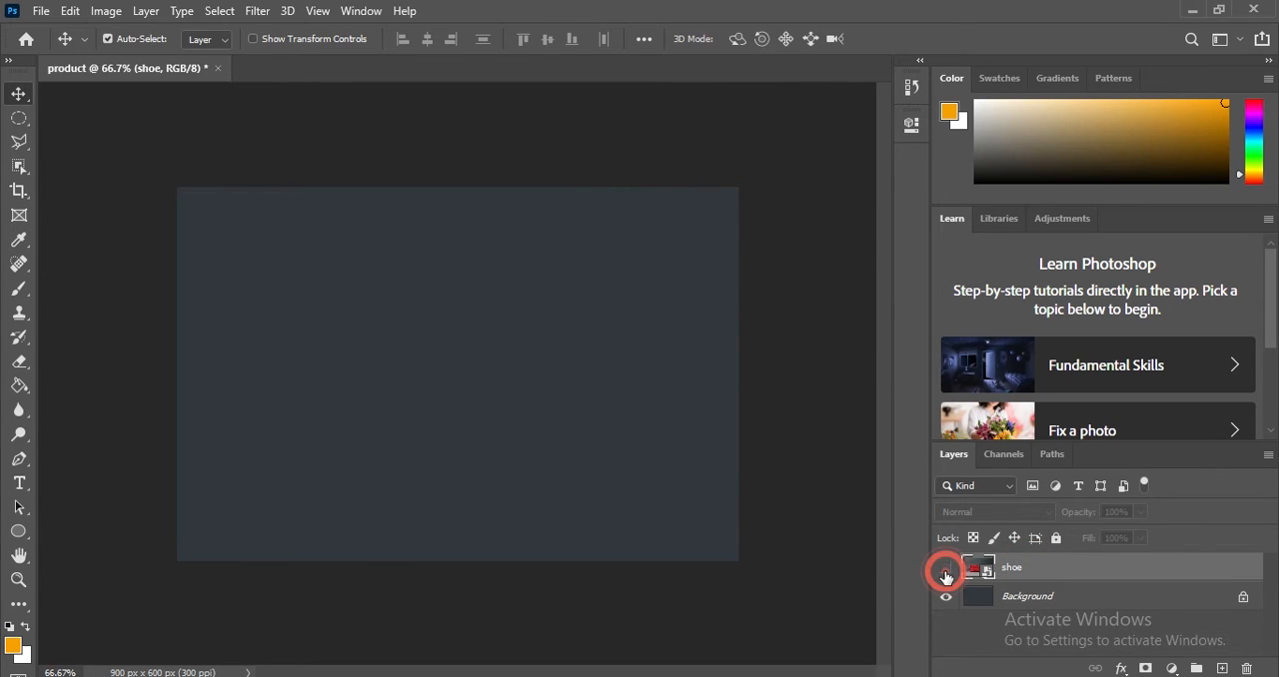
click(946, 568)
click(945, 597)
click(942, 568)
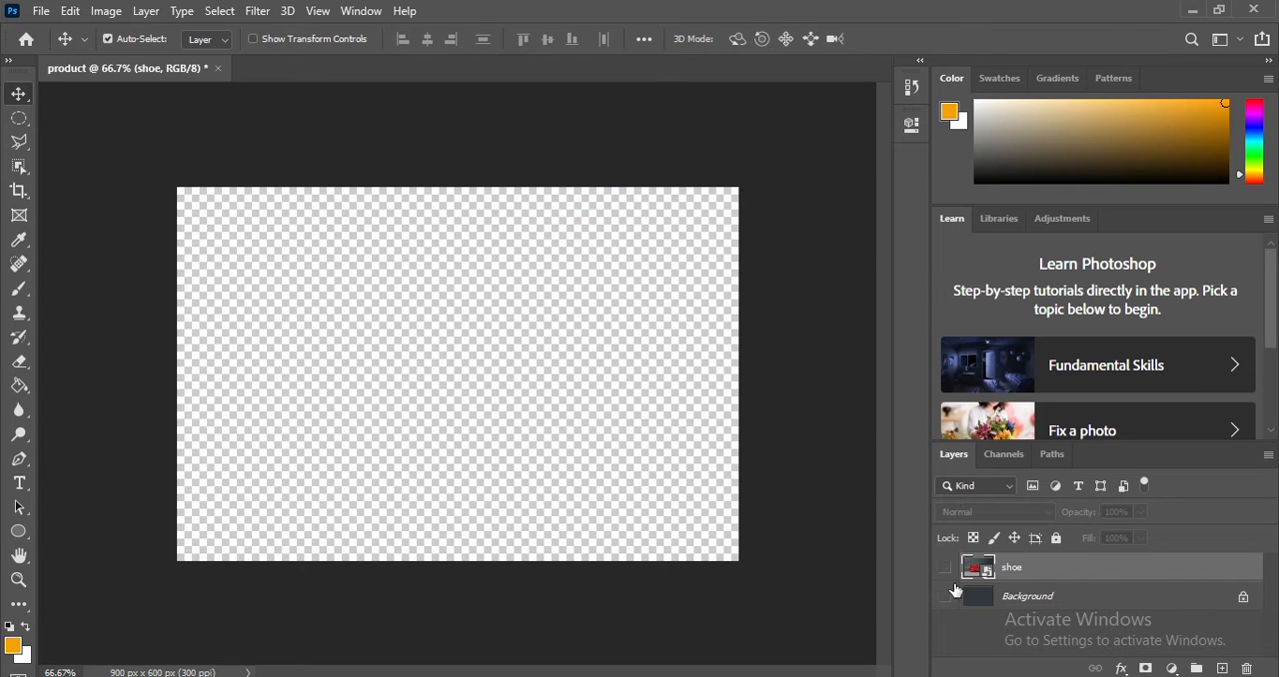
click(945, 598)
click(946, 600)
click(947, 600)
click(947, 599)
click(945, 567)
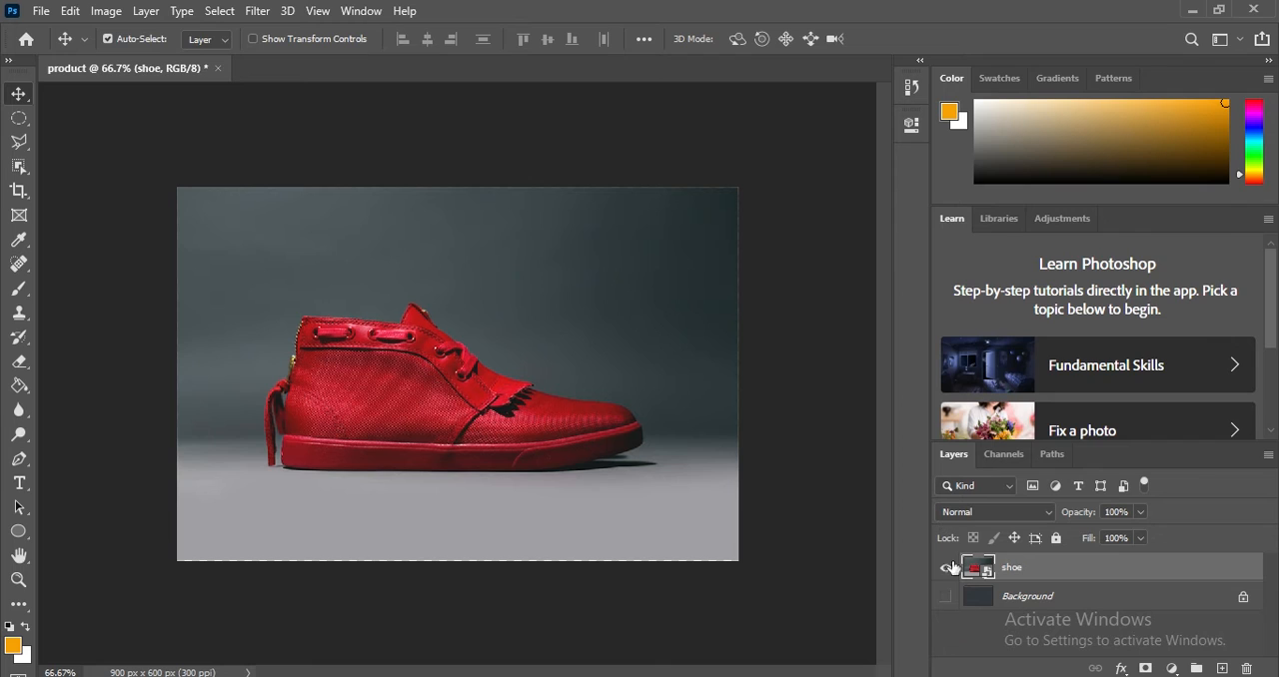
click(945, 597)
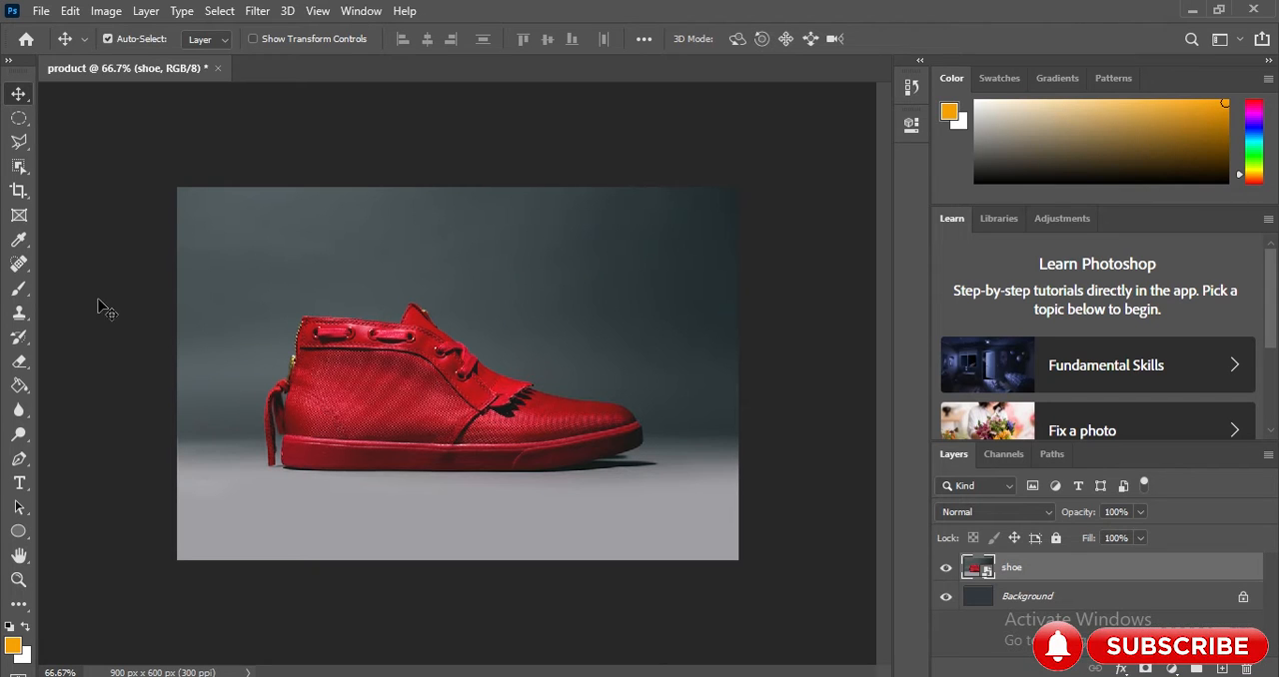
Apply the Eraser tool to the backdrop above the shoe and accept rasterizing the shoe smart object.
click(21, 367)
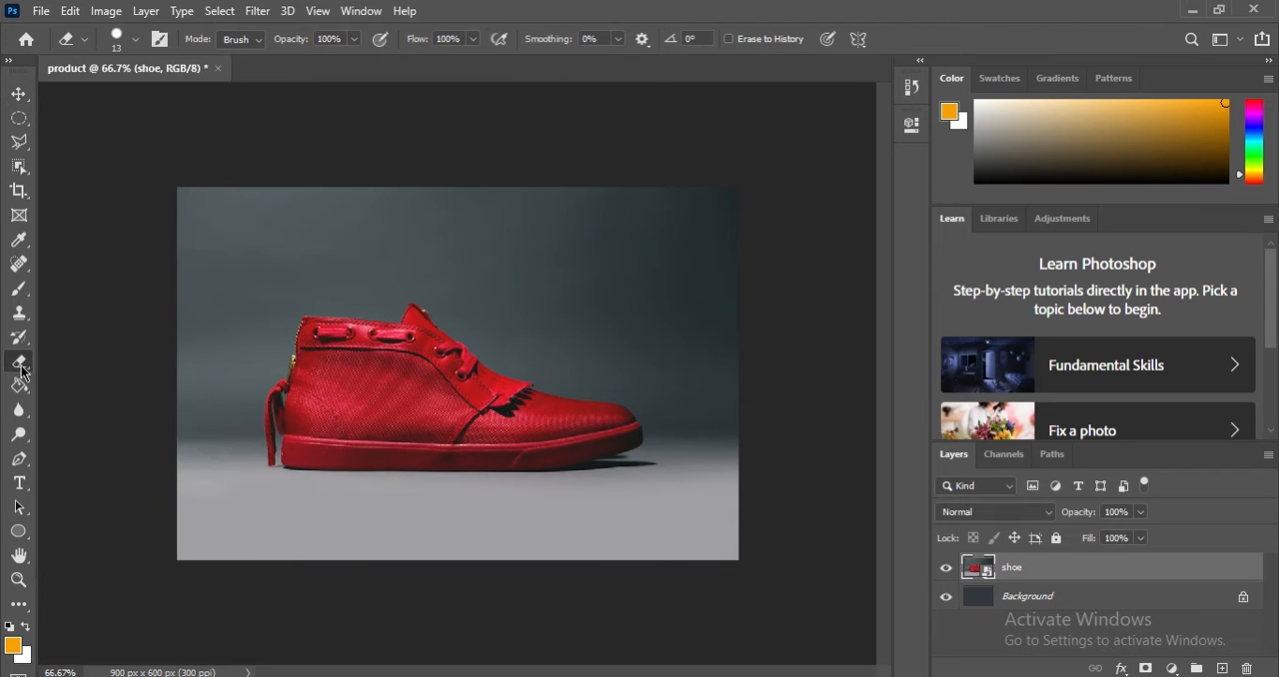
click(322, 247)
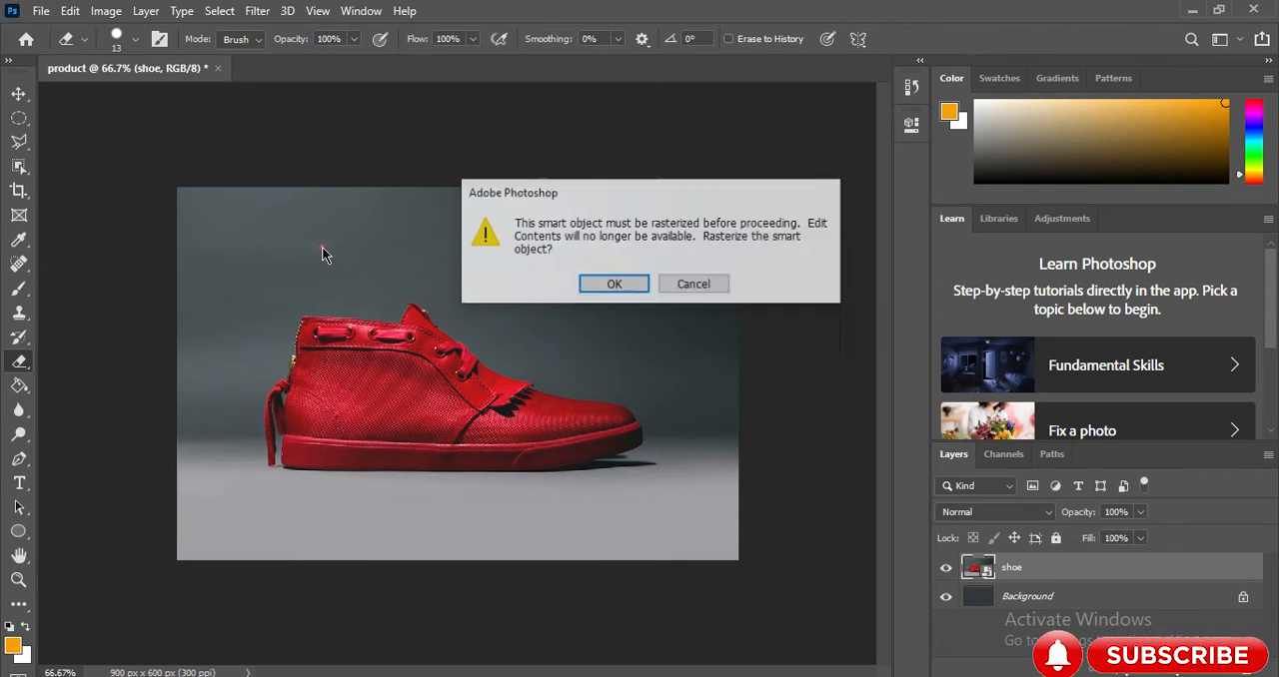
click(637, 286)
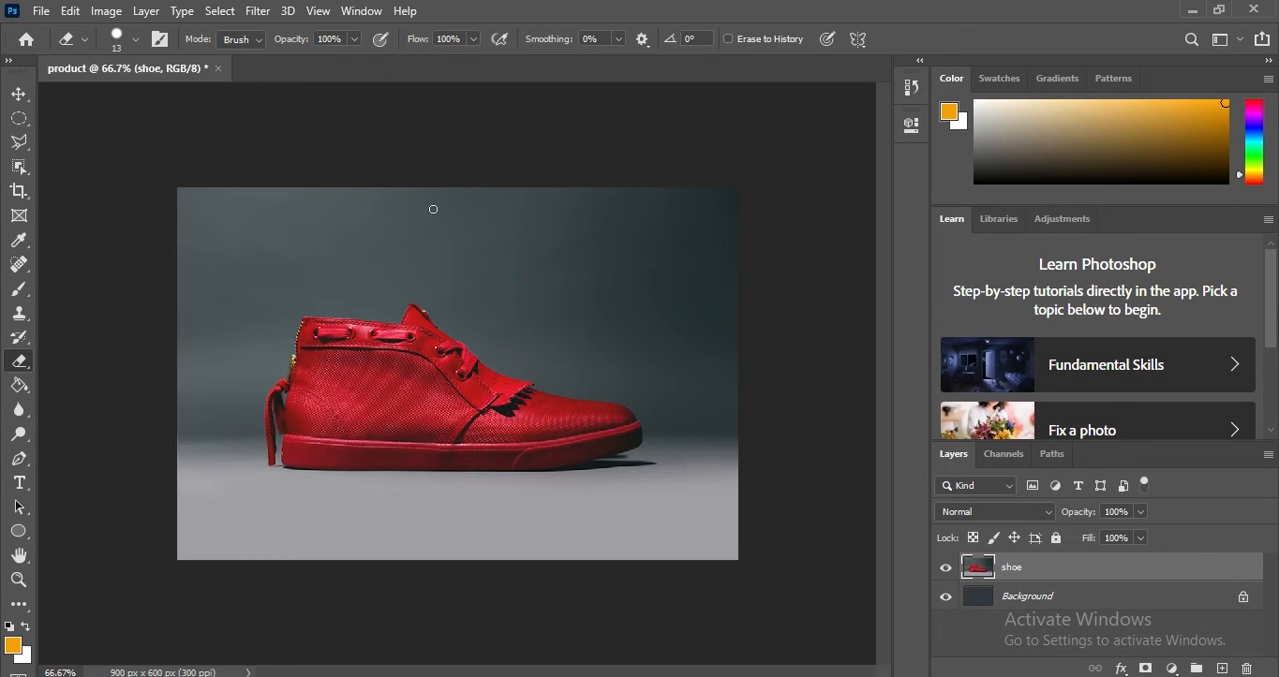
Enlarge the eraser to 136 px and erase the outer backdrop all around the shoe, out to the canvas edges.
drag(414, 208, 589, 264)
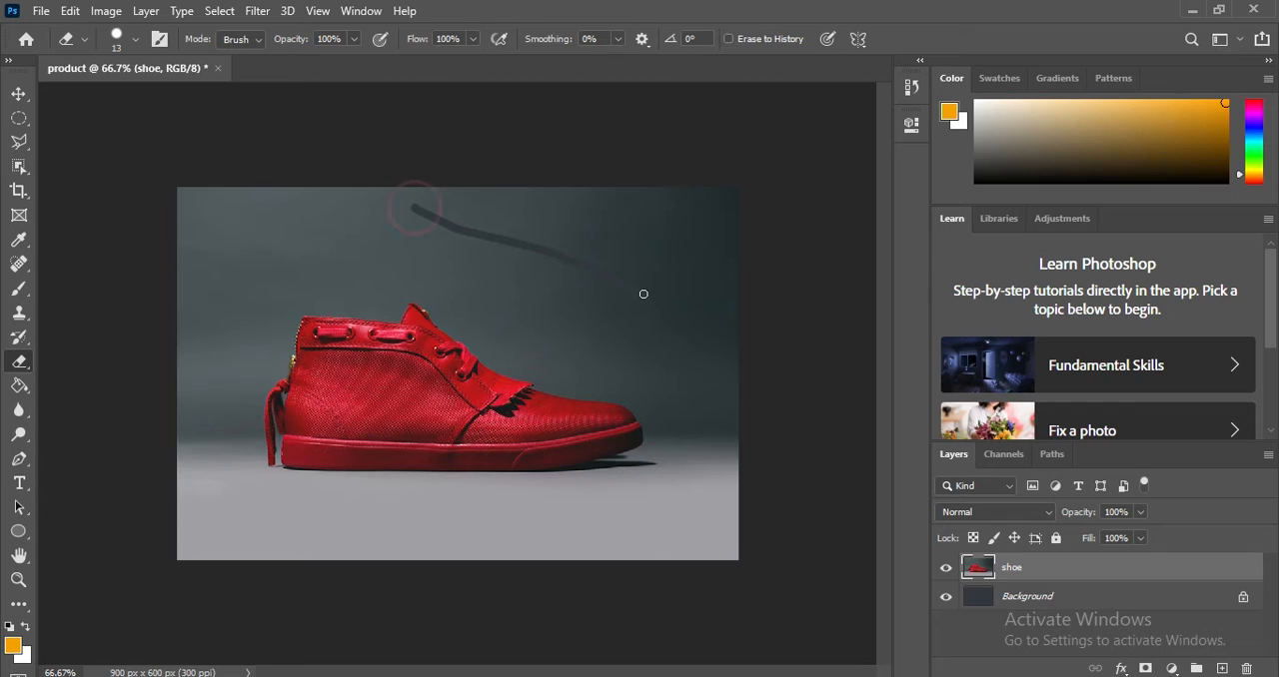
mouse_move(719, 319)
mouse_down()
mouse_move(717, 254)
mouse_move(689, 224)
mouse_move(506, 233)
mouse_move(378, 212)
mouse_up()
right_click(440, 201)
drag(589, 245, 609, 245)
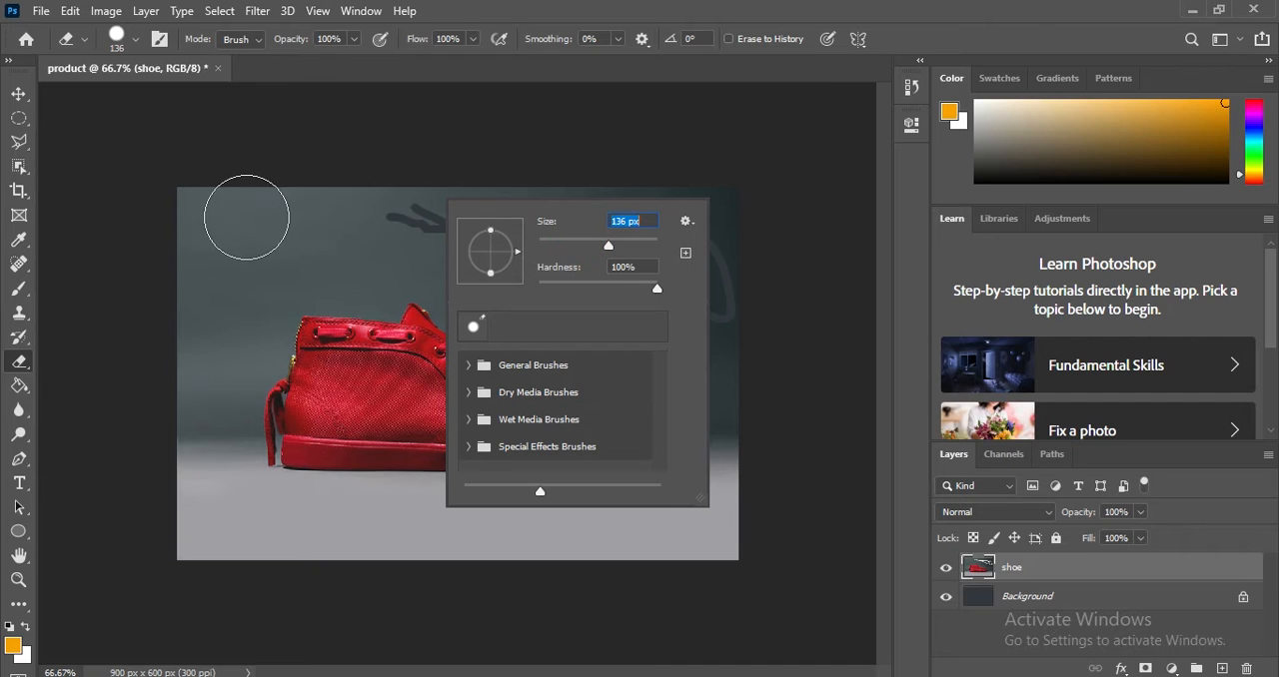
mouse_move(197, 209)
mouse_down()
mouse_move(359, 206)
mouse_move(618, 234)
mouse_move(739, 219)
mouse_move(355, 190)
mouse_move(589, 210)
mouse_move(741, 264)
mouse_move(756, 522)
mouse_move(723, 543)
mouse_move(571, 560)
mouse_move(184, 548)
mouse_move(147, 531)
mouse_move(170, 487)
mouse_move(178, 285)
mouse_move(209, 252)
mouse_move(266, 232)
mouse_move(402, 231)
mouse_move(577, 268)
mouse_move(701, 320)
mouse_up()
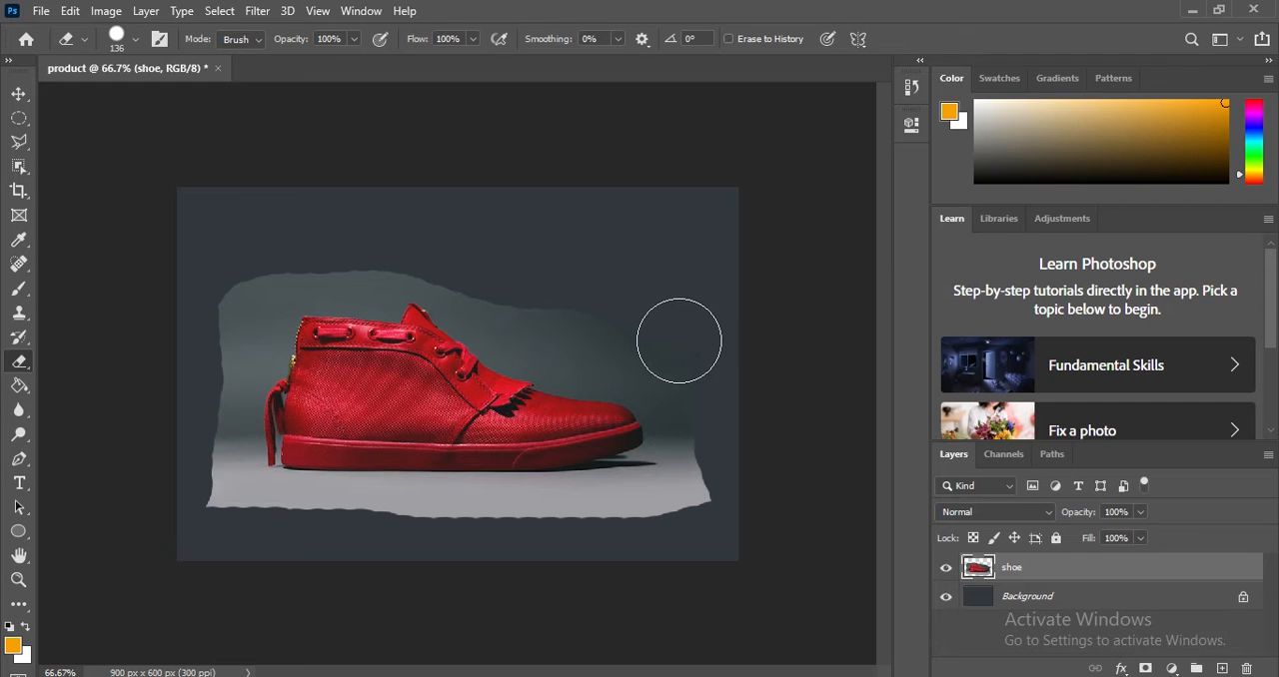
Undo a test erasure on the shoe's toe and erase the backdrop closer around the whole shoe.
click(592, 420)
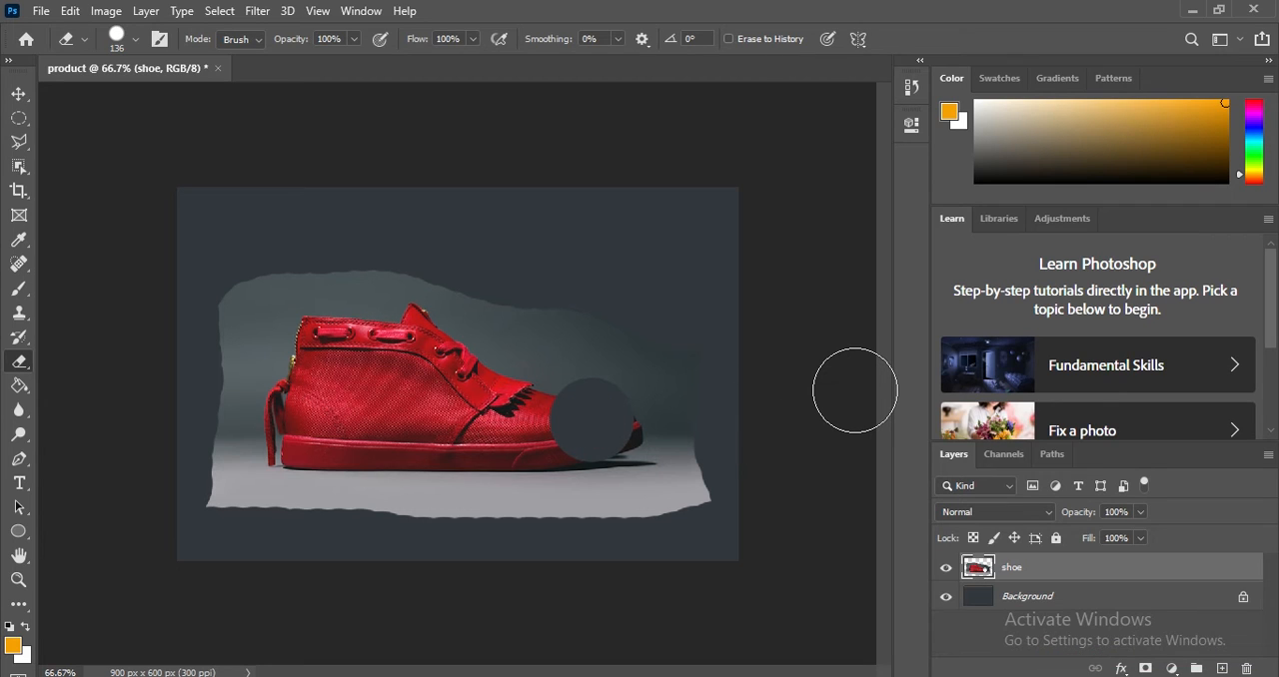
key(ctrl+z)
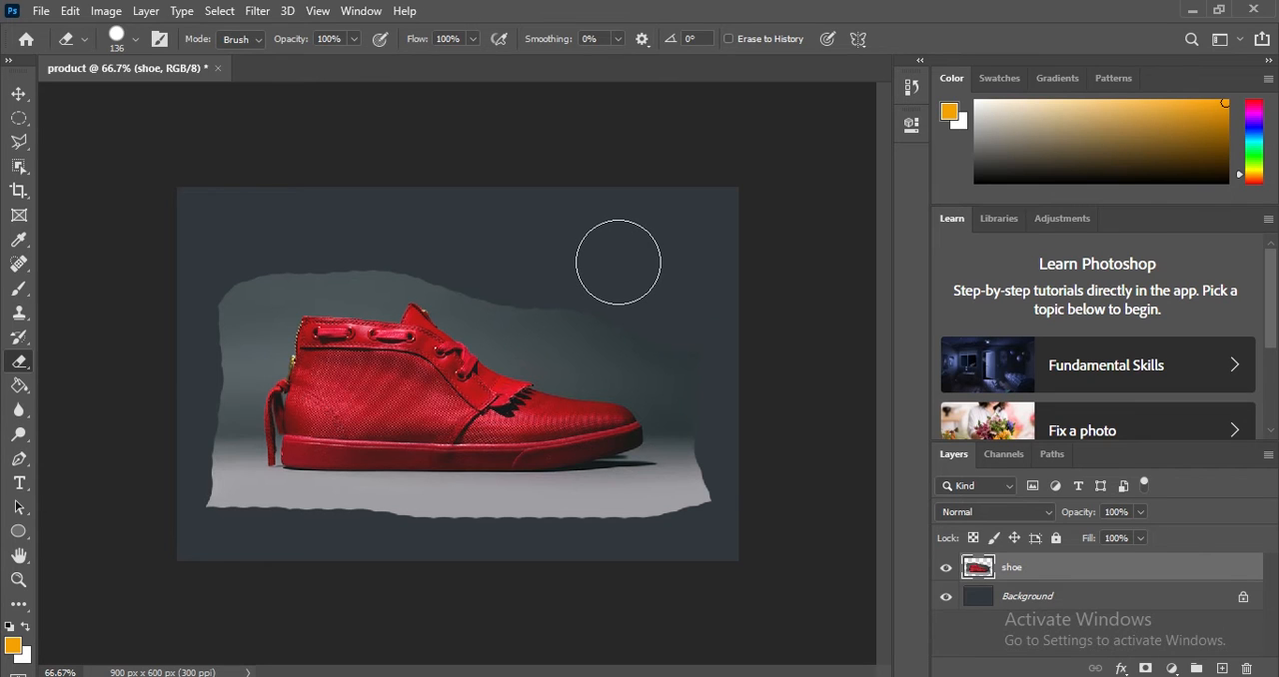
mouse_move(613, 362)
mouse_down()
mouse_move(533, 296)
mouse_move(463, 266)
mouse_move(345, 249)
mouse_move(223, 306)
mouse_move(192, 400)
mouse_move(191, 456)
mouse_move(257, 529)
mouse_move(653, 523)
mouse_move(699, 479)
mouse_move(722, 433)
mouse_up()
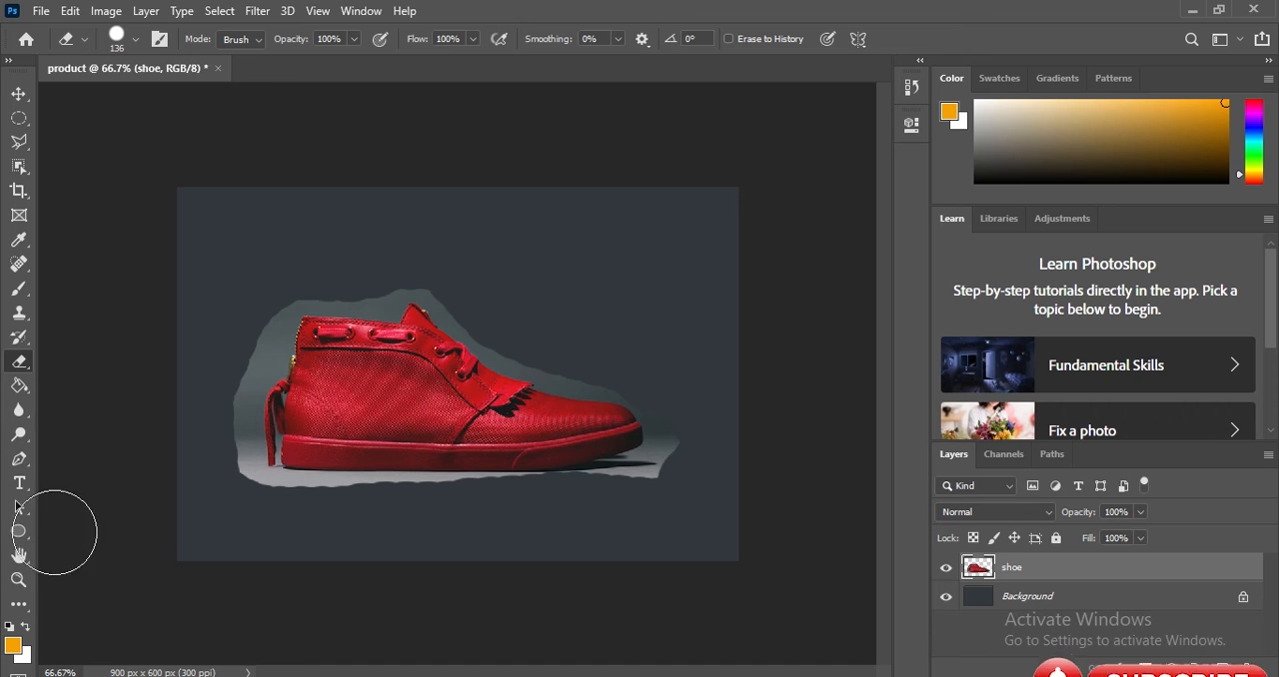
Reduce the eraser to 29 px and erase the backdrop along the shoe's collar, tongue and laces at 300% zoom.
click(18, 580)
right_click(337, 318)
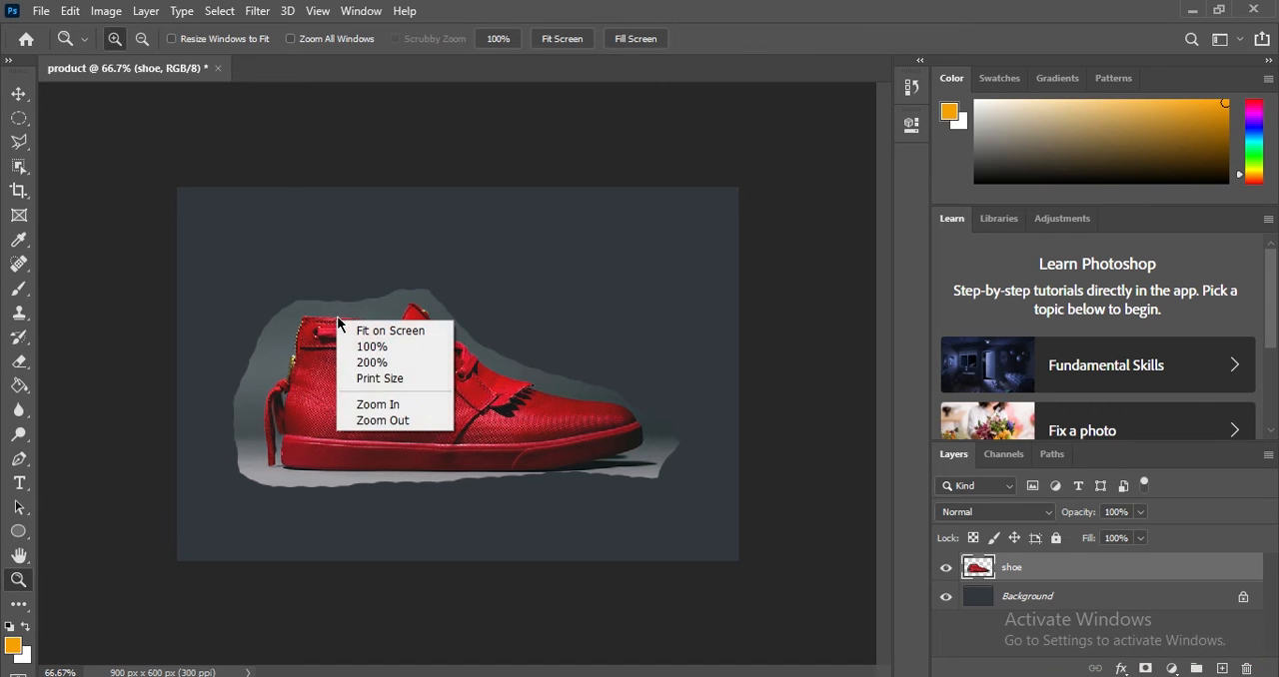
click(257, 326)
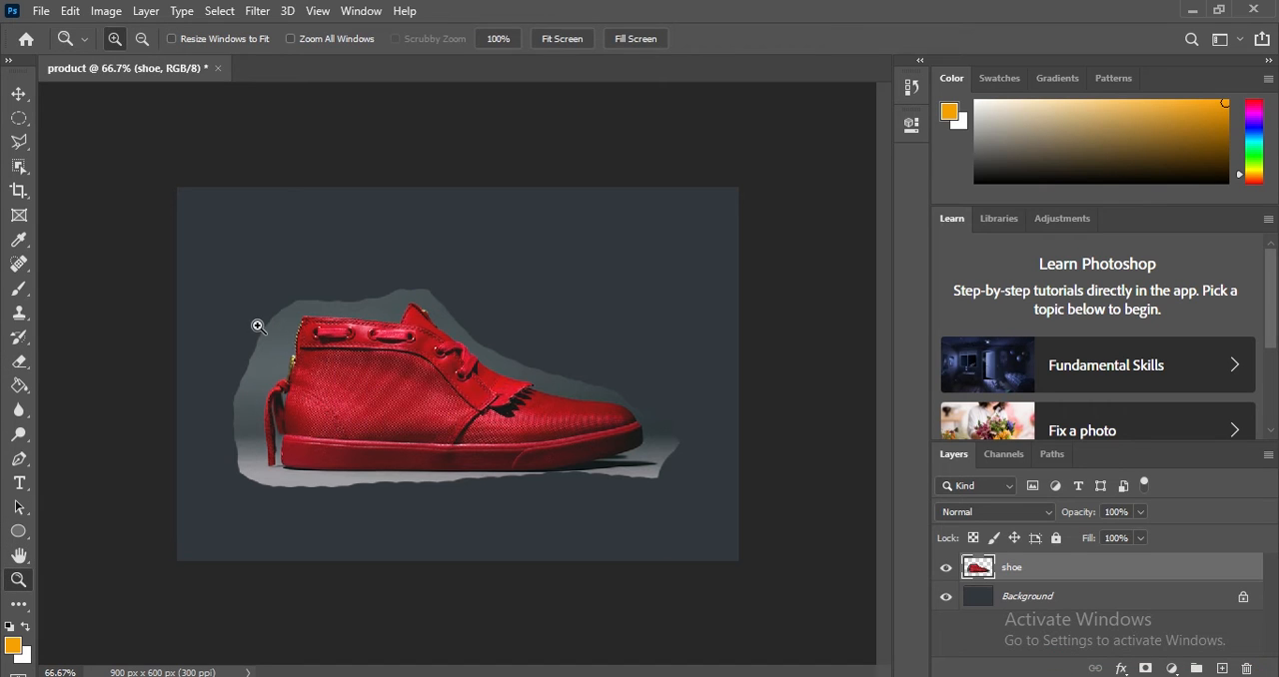
click(408, 269)
click(408, 270)
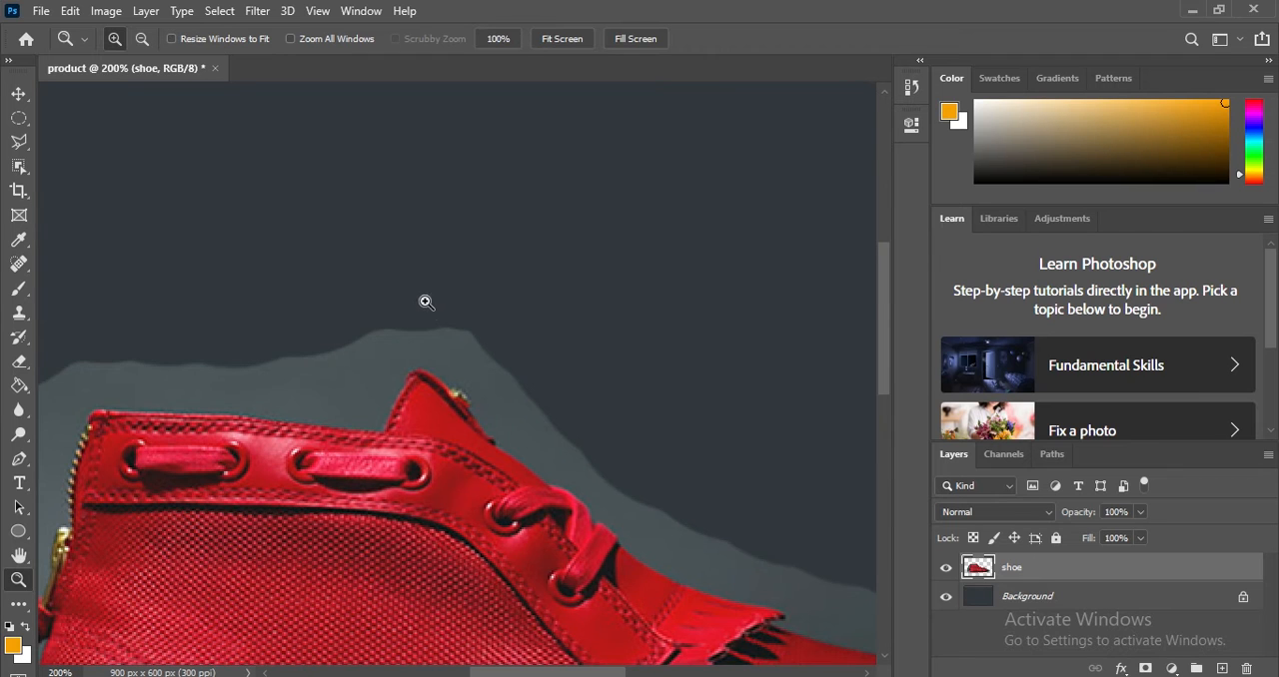
click(435, 333)
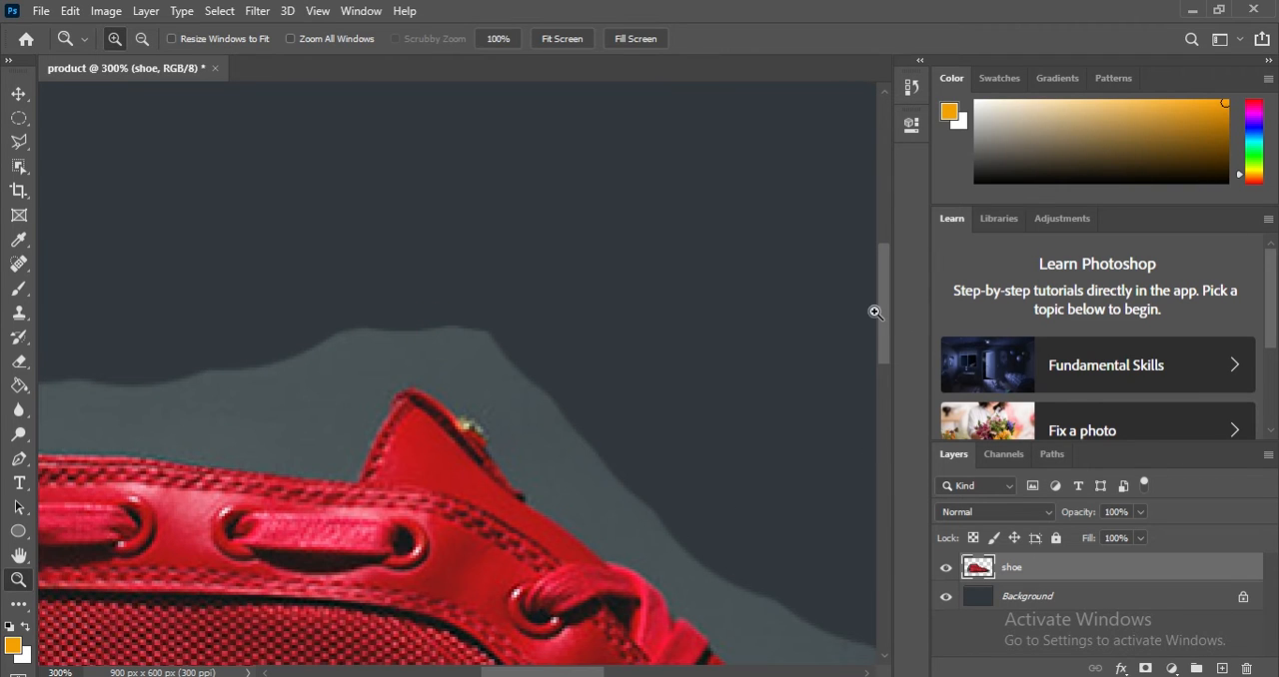
drag(883, 332, 885, 367)
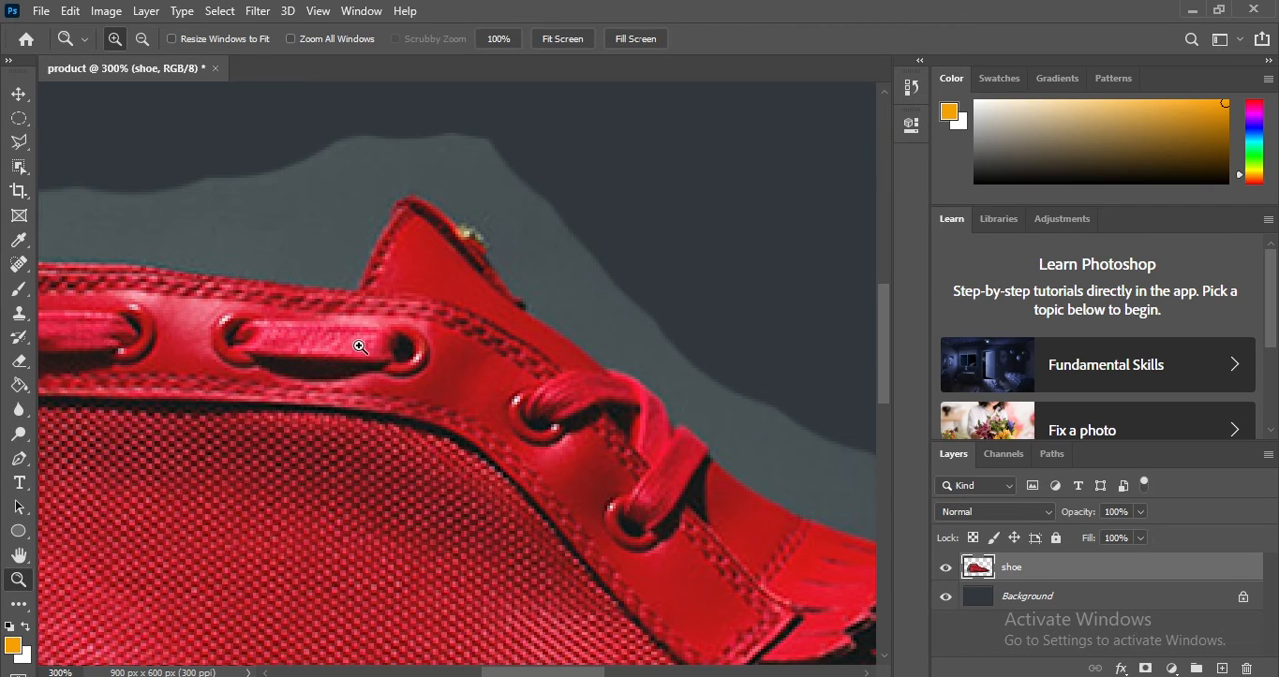
click(20, 366)
mouse_move(737, 177)
mouse_down()
mouse_move(691, 251)
mouse_move(704, 197)
mouse_up()
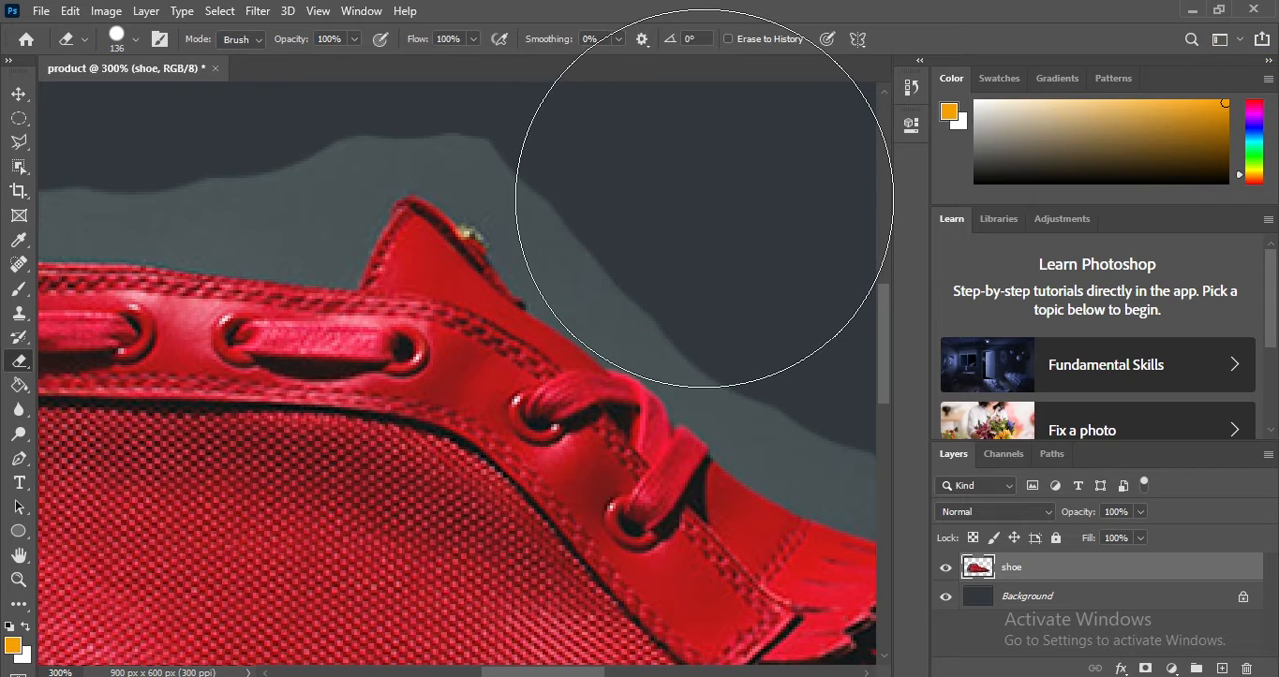
right_click(705, 197)
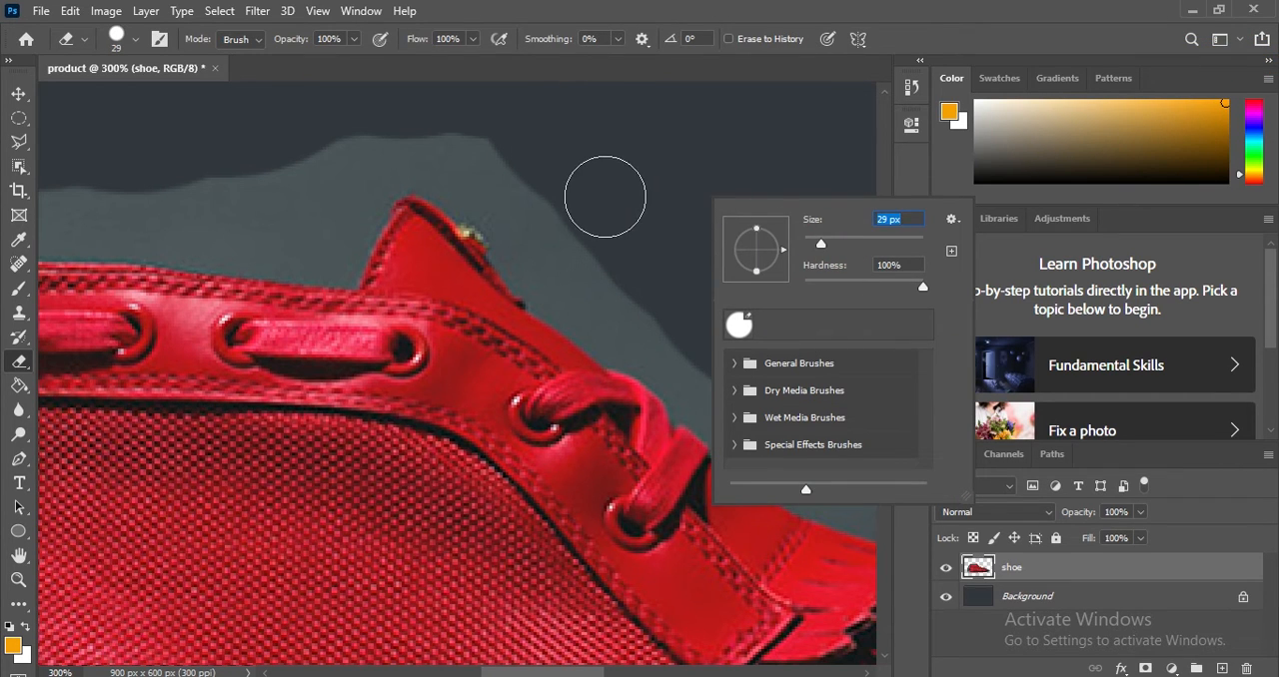
key(Return)
mouse_move(599, 228)
mouse_down()
mouse_move(580, 260)
mouse_move(604, 311)
mouse_move(756, 434)
mouse_move(841, 476)
mouse_up()
mouse_move(569, 279)
mouse_down()
mouse_move(492, 185)
mouse_move(369, 150)
mouse_move(325, 247)
mouse_move(196, 222)
mouse_move(66, 222)
mouse_move(265, 198)
mouse_move(355, 168)
mouse_move(240, 233)
mouse_up()
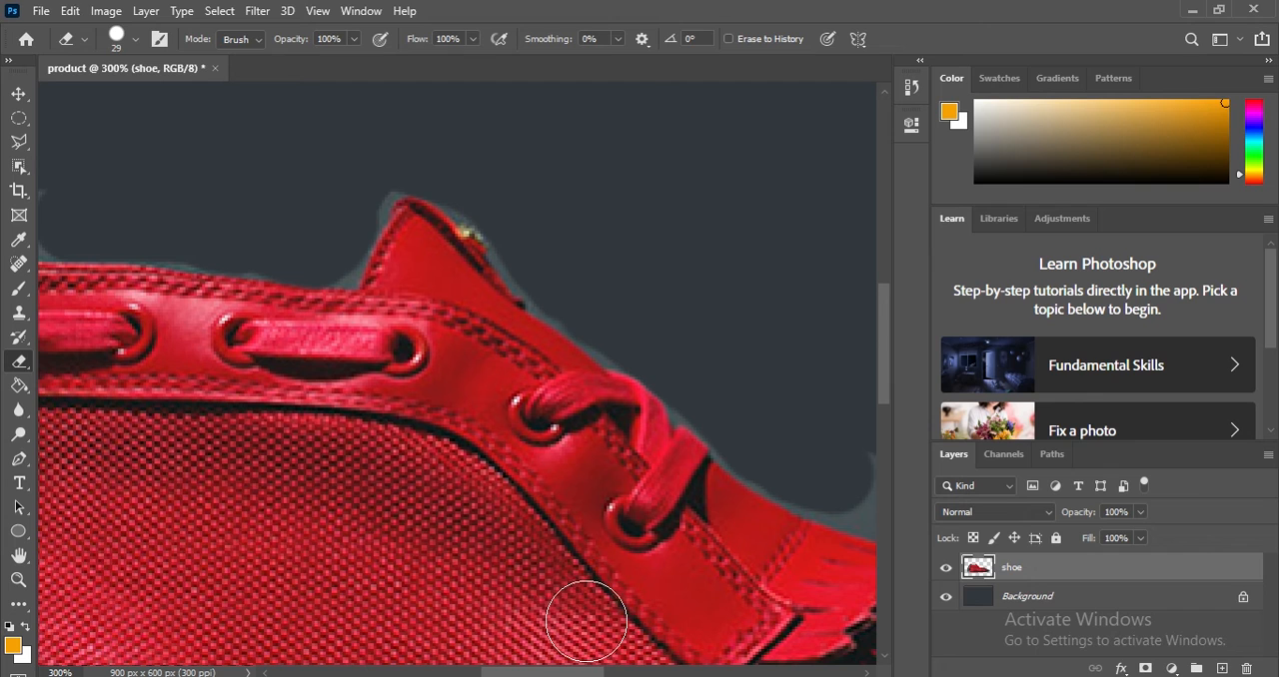
Erase the backdrop around the rear top corner of the shoe, its heel zipper and the upper pull strap.
drag(515, 674, 449, 675)
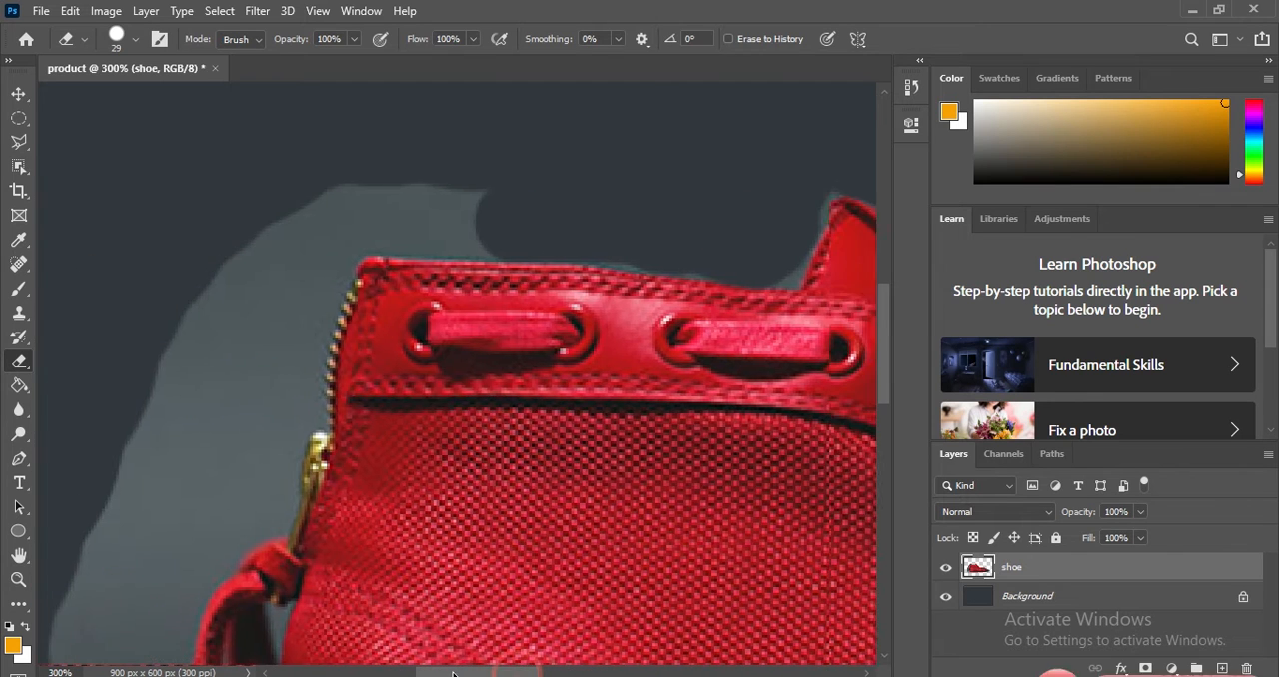
mouse_move(500, 222)
mouse_down()
mouse_move(274, 206)
mouse_move(195, 291)
mouse_move(347, 178)
mouse_move(220, 280)
mouse_move(261, 271)
mouse_up()
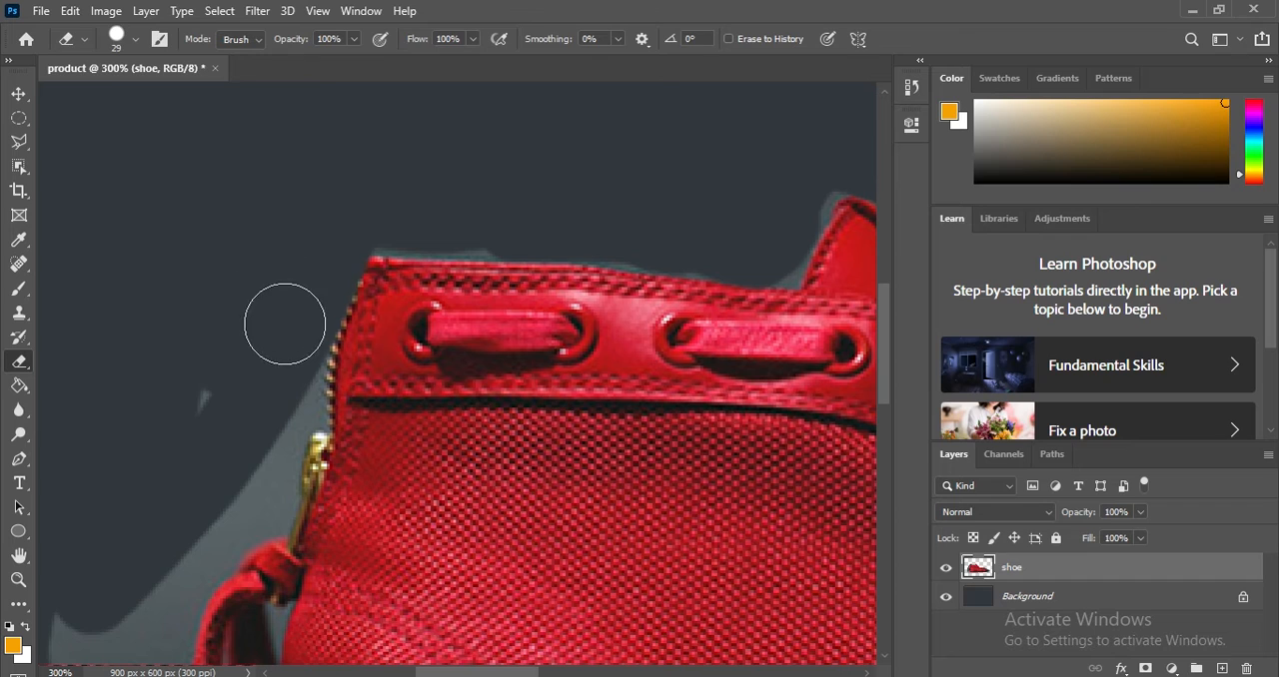
mouse_move(281, 381)
mouse_down()
mouse_move(251, 496)
mouse_move(157, 572)
mouse_move(88, 671)
mouse_move(66, 608)
mouse_move(181, 409)
mouse_move(314, 263)
mouse_up()
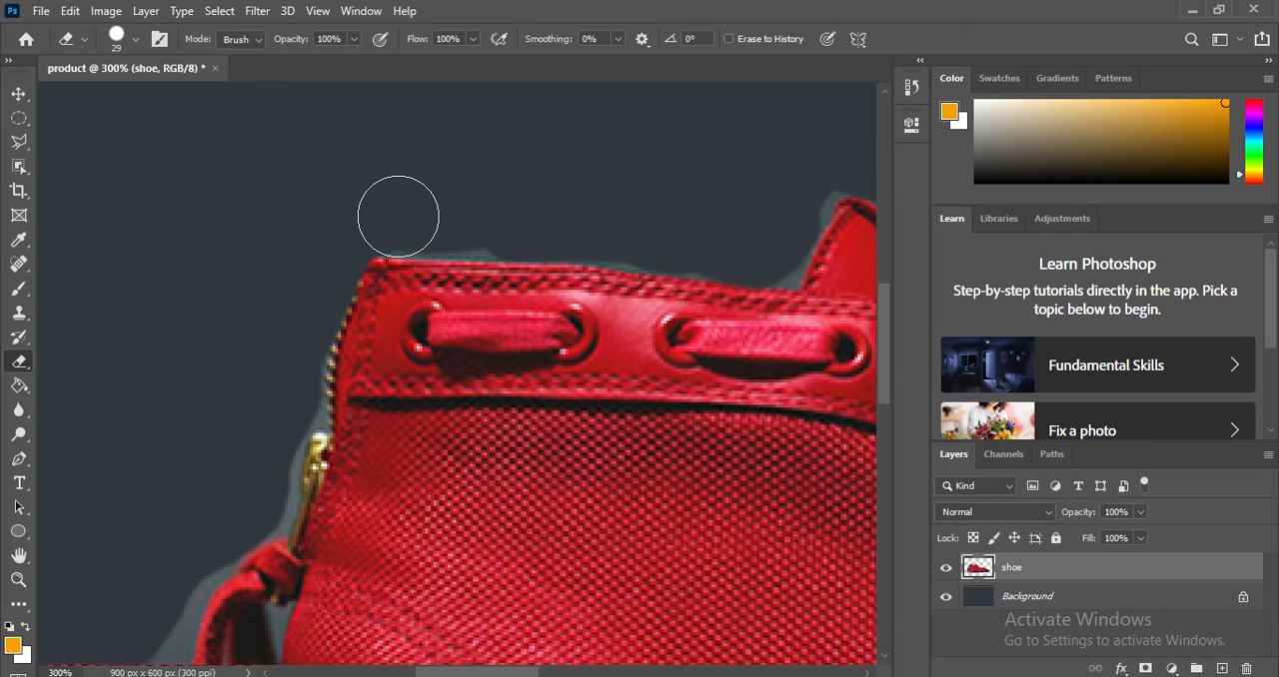
scroll(526, 223, down, 5)
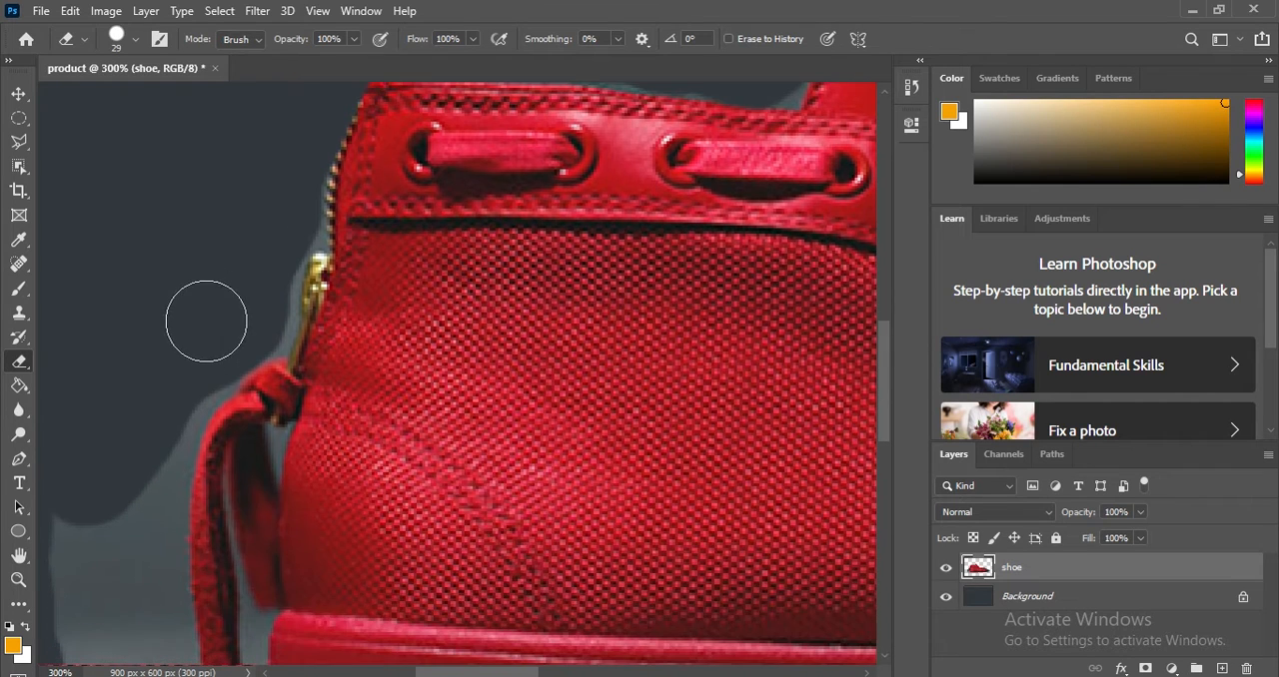
mouse_move(205, 320)
mouse_down()
mouse_move(138, 449)
mouse_move(116, 614)
mouse_move(55, 583)
mouse_move(110, 489)
mouse_move(155, 462)
mouse_move(140, 662)
mouse_up()
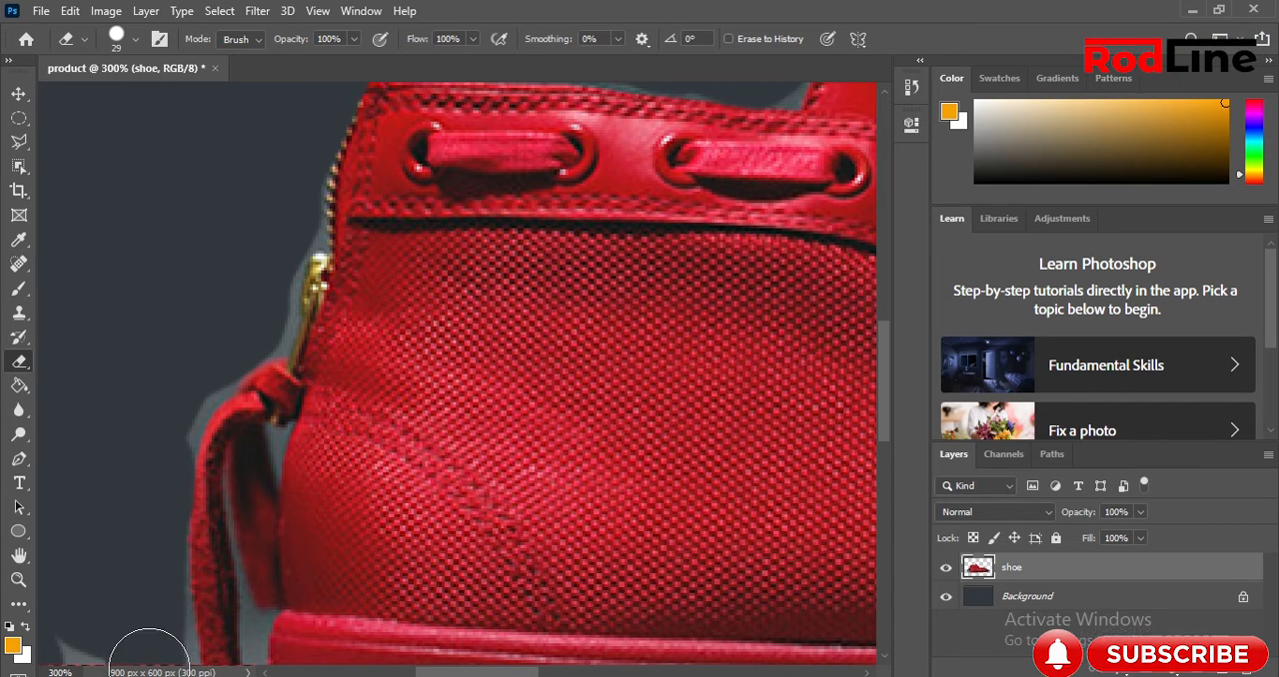
Erase the backdrop beside the hanging heel strap and beneath the rear of the sole.
scroll(220, 337, down, 6)
scroll(189, 298, down, 3)
mouse_move(137, 277)
mouse_down()
mouse_move(100, 448)
mouse_move(134, 366)
mouse_move(176, 508)
mouse_move(157, 343)
mouse_move(183, 462)
mouse_move(286, 508)
mouse_move(558, 526)
mouse_move(743, 513)
mouse_move(274, 477)
mouse_move(118, 520)
mouse_up()
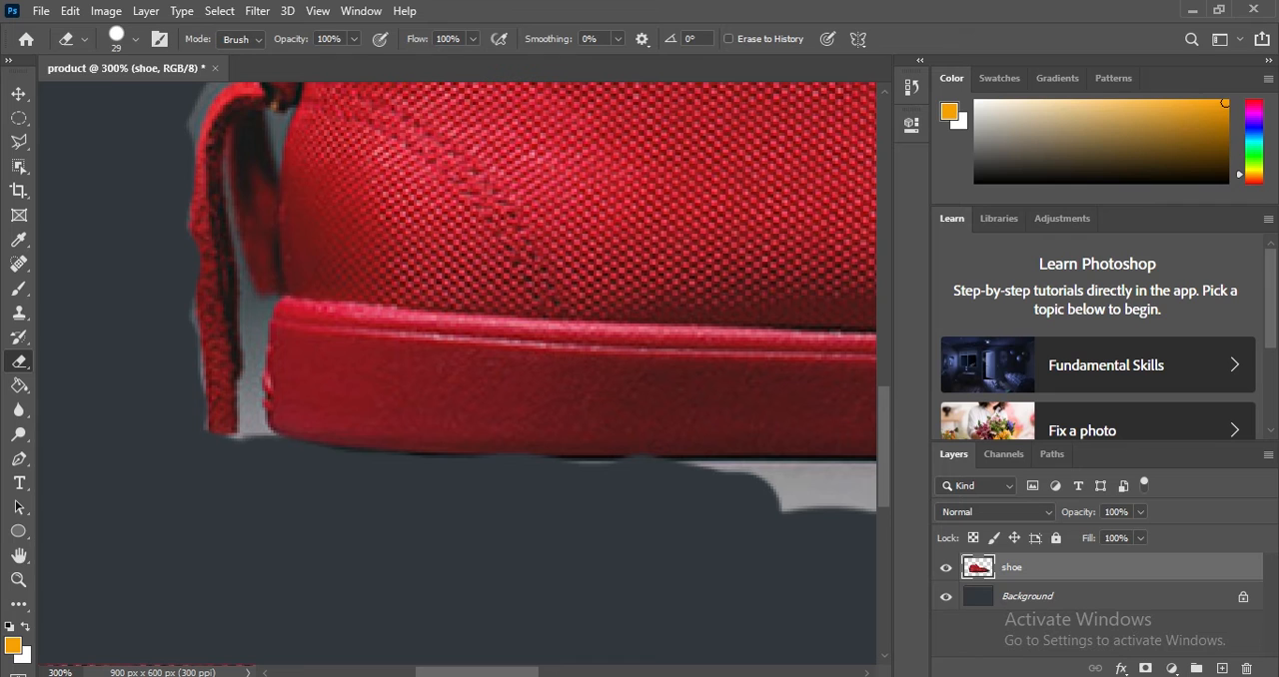
Erase the backdrop beneath the middle of the sole, undoing the stray eraser strokes across the shoe.
drag(479, 674, 590, 675)
mouse_move(655, 498)
mouse_down()
mouse_move(413, 506)
mouse_move(554, 276)
mouse_move(656, 473)
mouse_move(630, 326)
mouse_move(654, 345)
mouse_move(696, 282)
mouse_up()
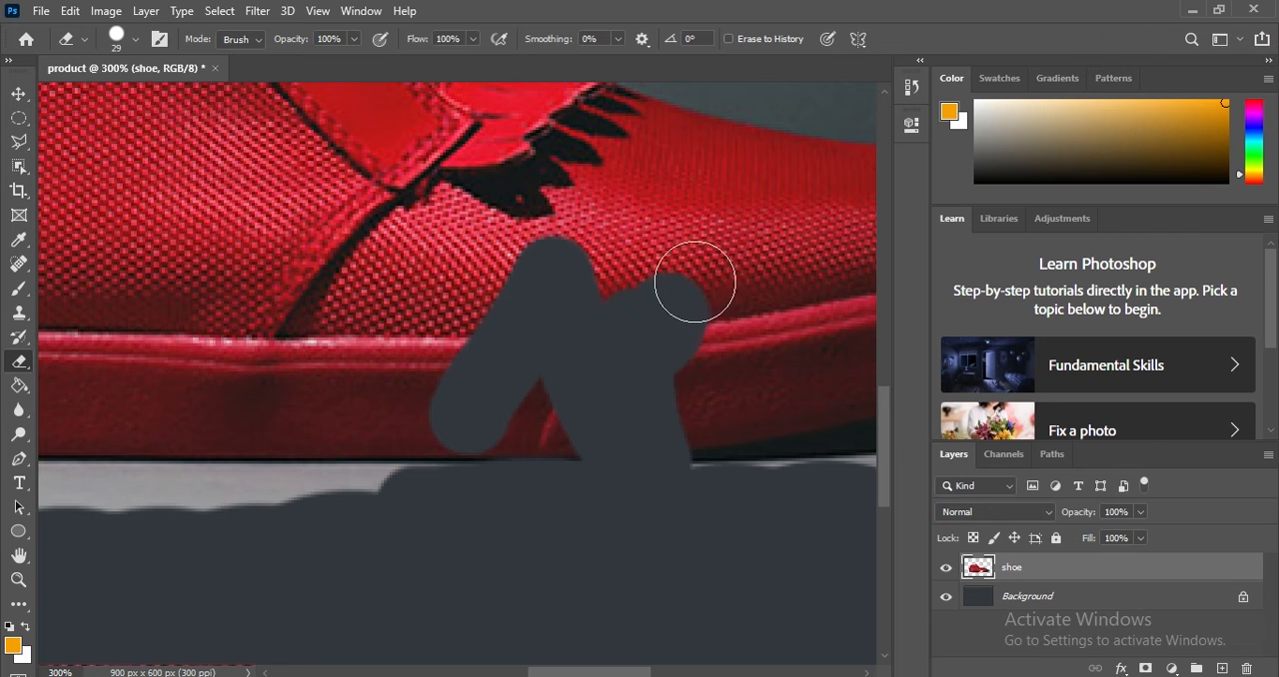
key(ctrl+z)
key(ctrl+z)
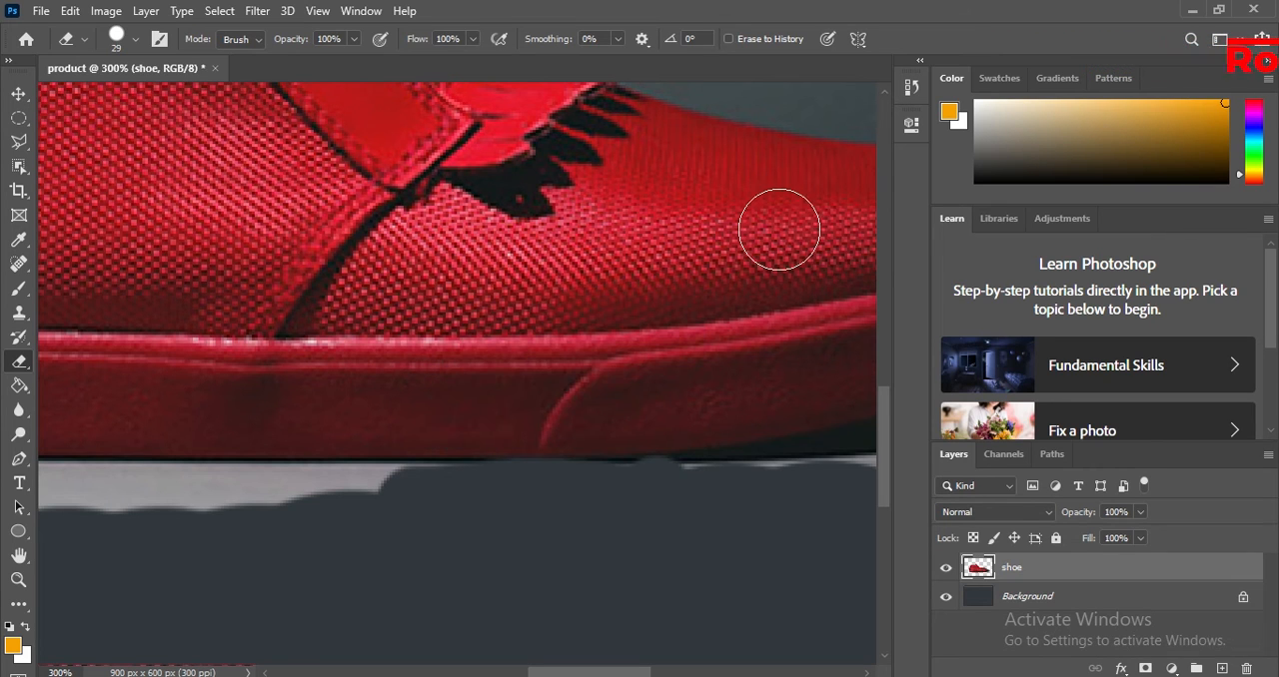
mouse_move(396, 511)
mouse_down()
mouse_move(76, 510)
mouse_move(442, 500)
mouse_up()
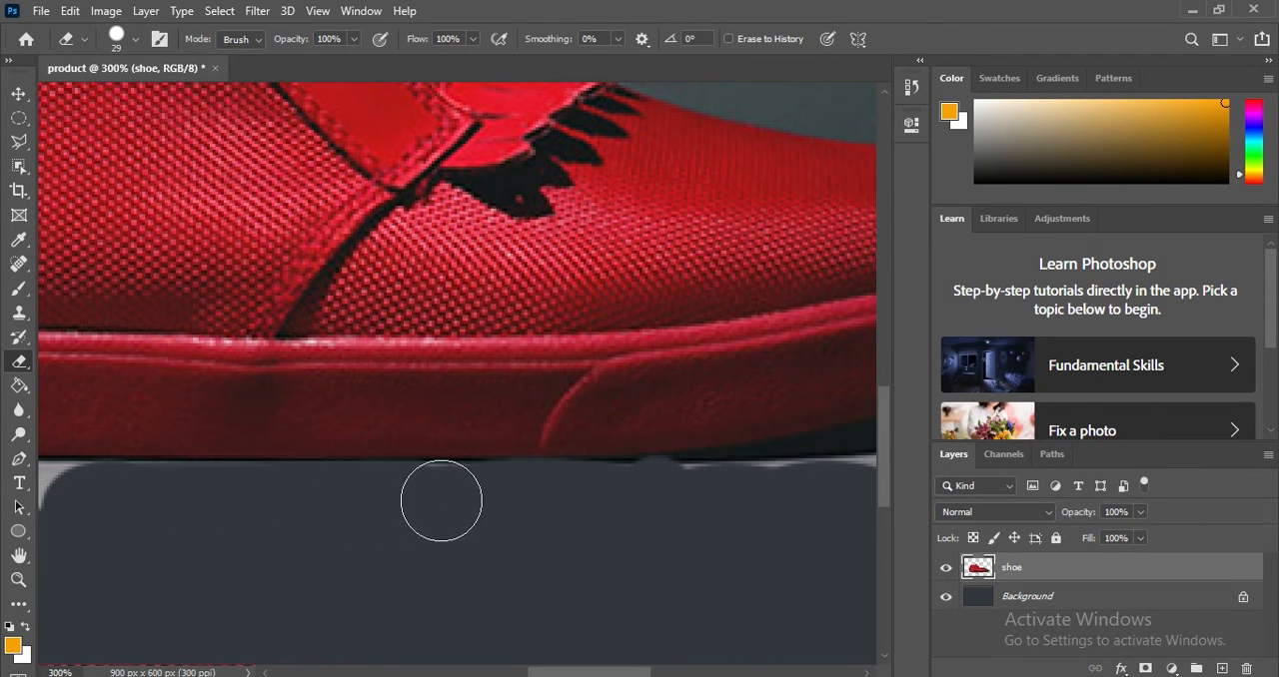
drag(594, 674, 514, 673)
mouse_move(616, 504)
mouse_down()
mouse_move(471, 504)
mouse_move(702, 504)
mouse_up()
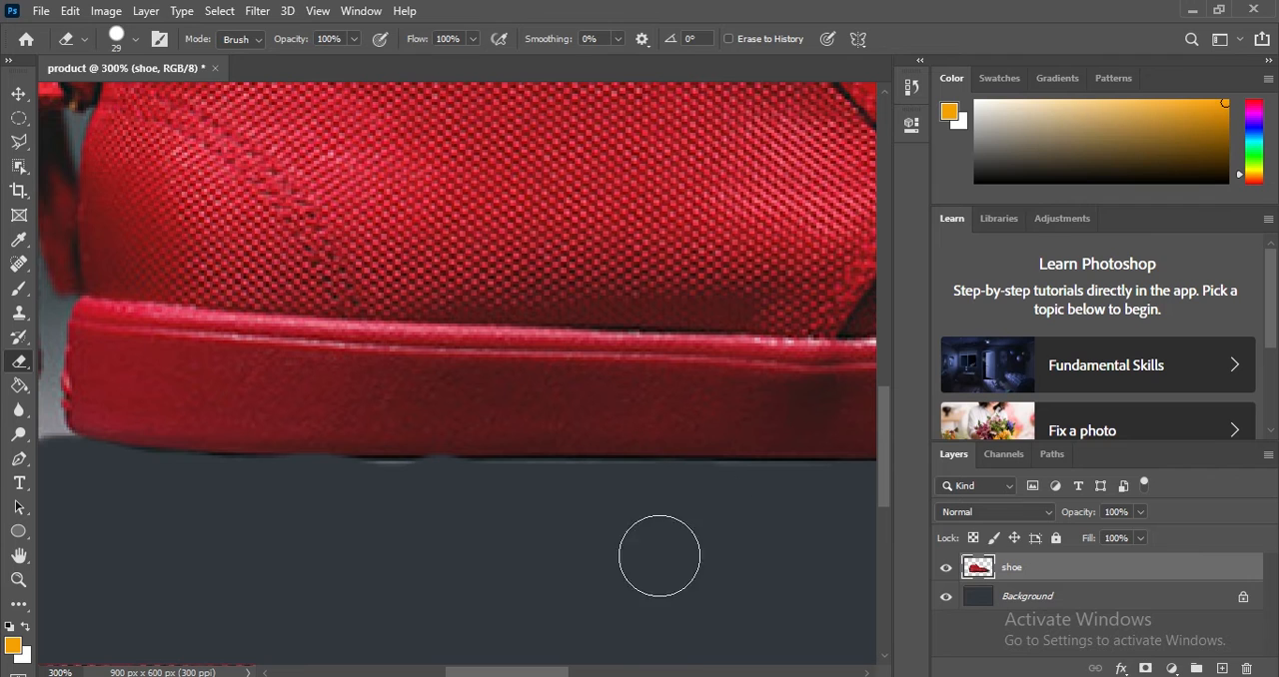
Erase the backdrop beneath the front of the sole and around the shoe's toe.
drag(505, 675, 664, 675)
mouse_move(569, 466)
mouse_down()
mouse_move(691, 400)
mouse_move(761, 320)
mouse_move(650, 487)
mouse_move(531, 499)
mouse_move(318, 477)
mouse_move(164, 494)
mouse_move(371, 472)
mouse_move(600, 394)
mouse_move(663, 344)
mouse_move(697, 225)
mouse_move(719, 331)
mouse_move(710, 286)
mouse_move(644, 315)
mouse_move(655, 313)
mouse_move(655, 256)
mouse_up()
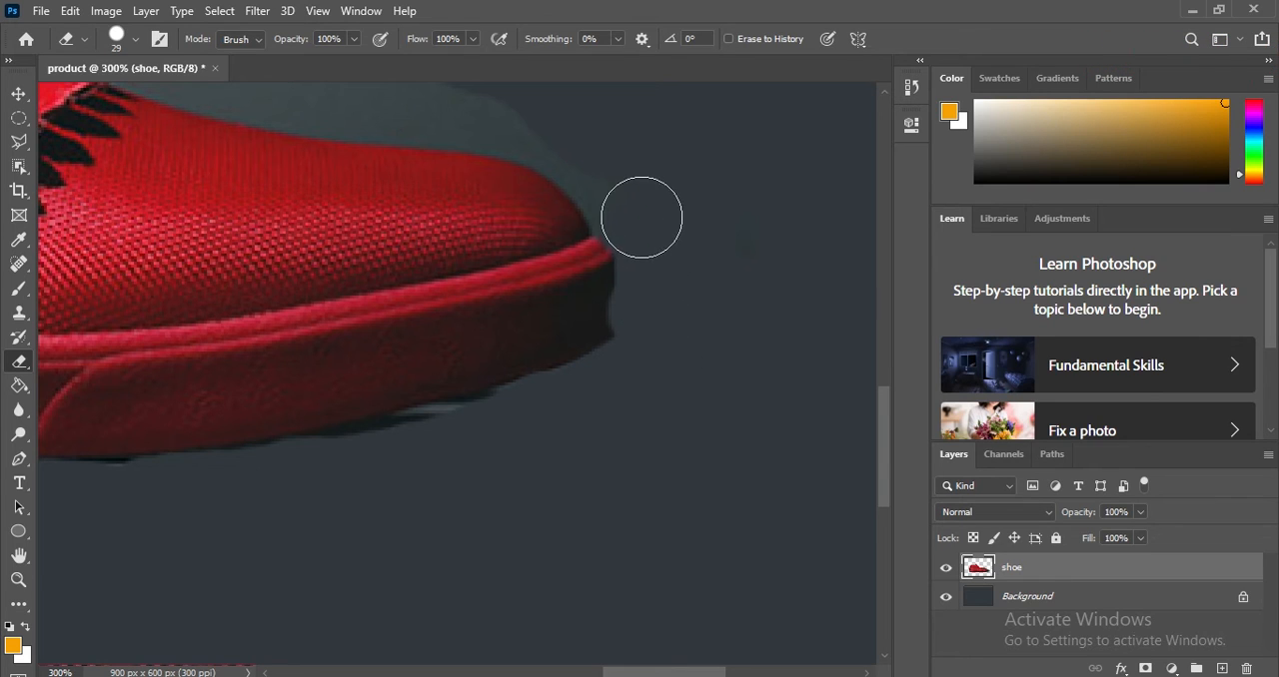
drag(511, 119, 291, 84)
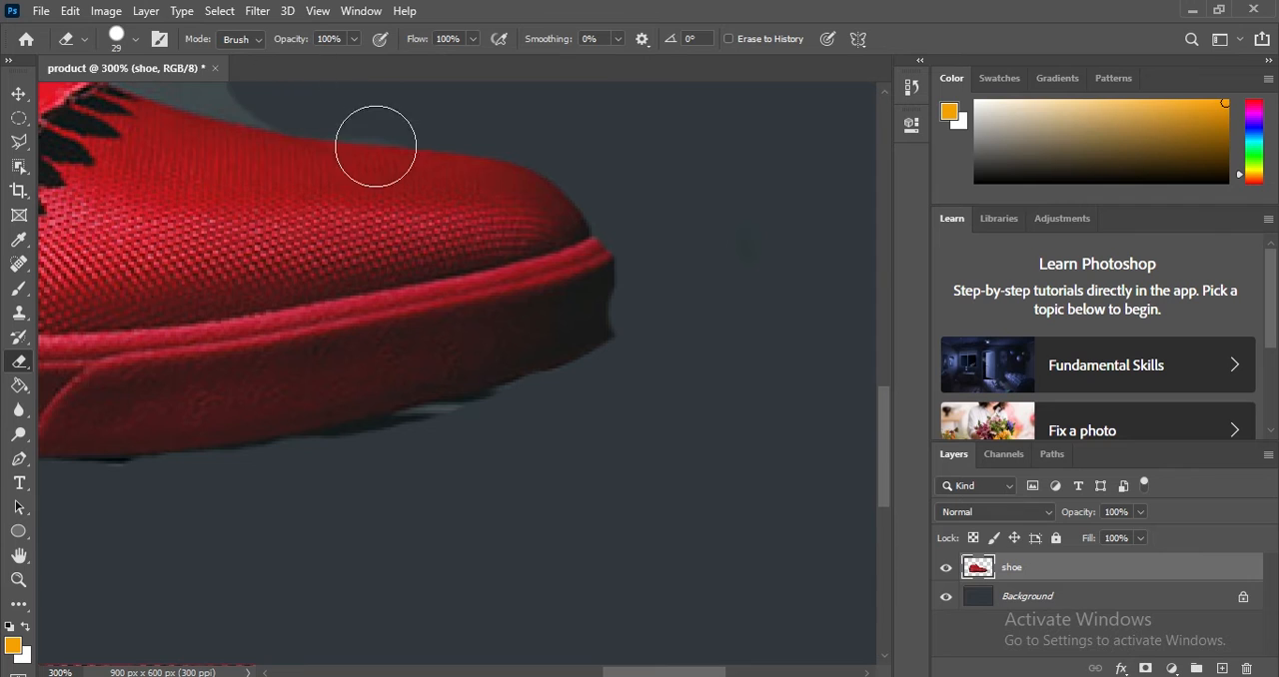
Erase the remaining backdrop above the front of the shoe, from the toe back past the fringe to the laces.
scroll(437, 399, up, 3)
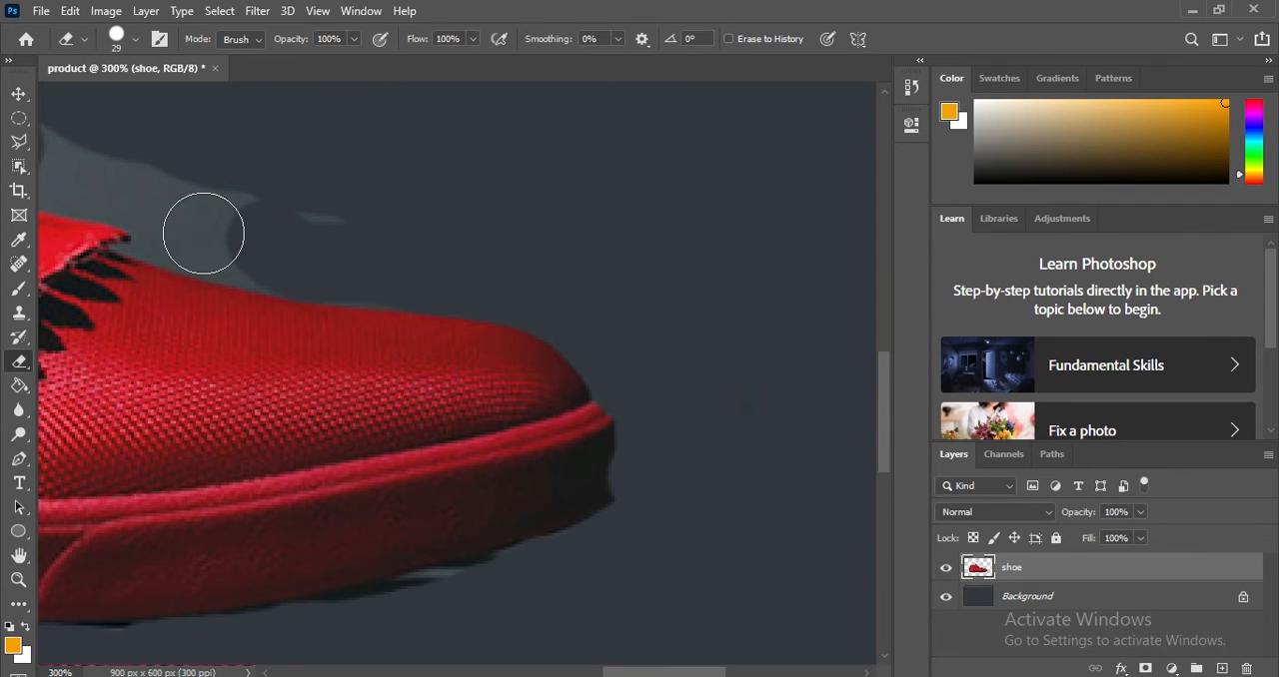
click(209, 234)
click(271, 255)
mouse_move(209, 233)
mouse_down()
mouse_move(153, 221)
mouse_move(169, 191)
mouse_move(79, 149)
mouse_up()
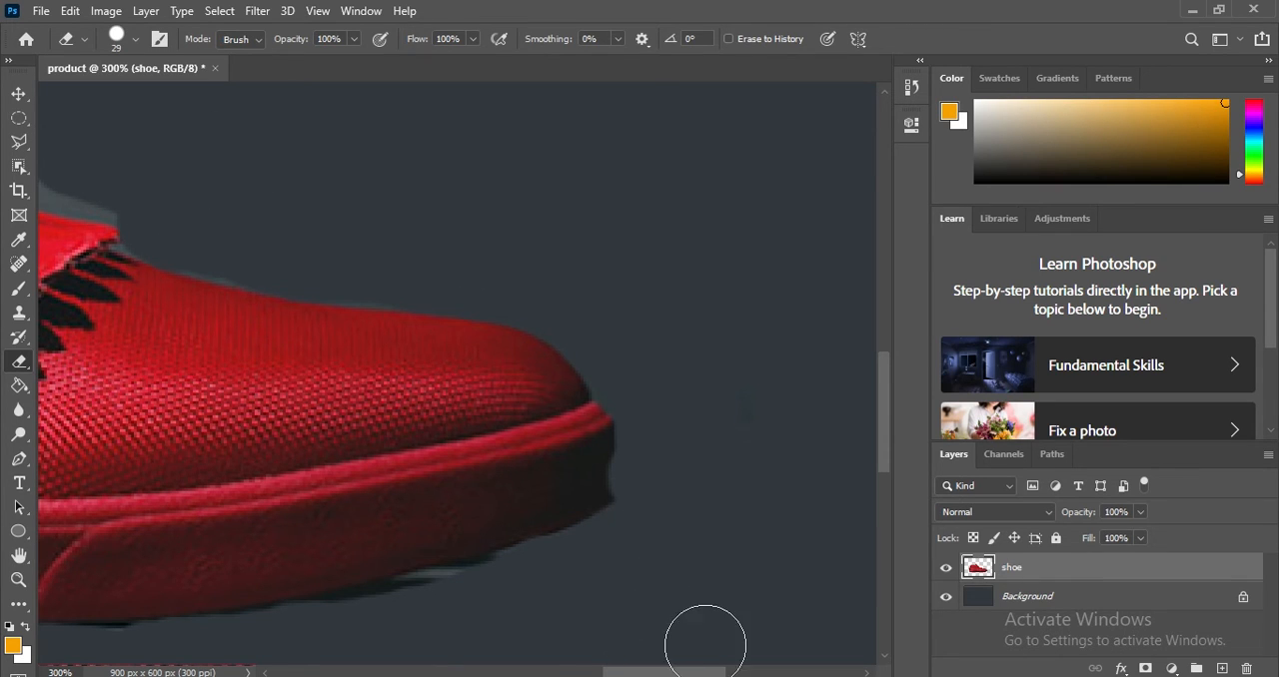
scroll(645, 676, left, 5)
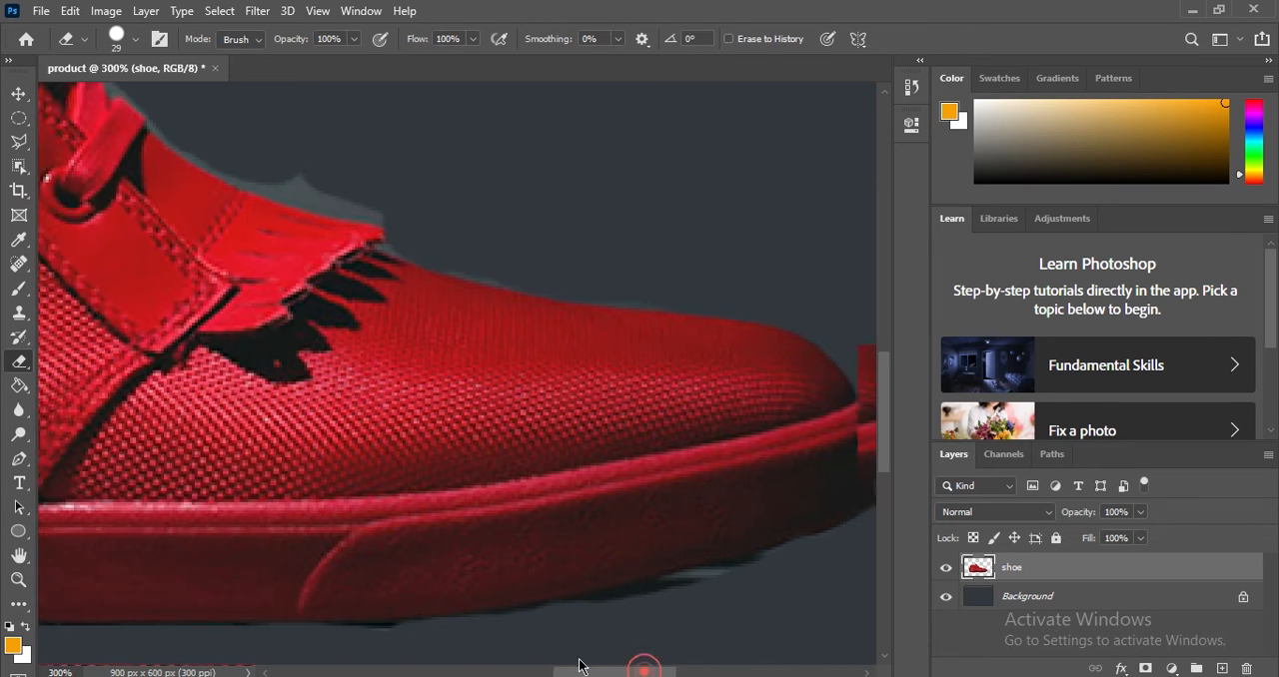
mouse_move(654, 183)
mouse_down()
mouse_move(515, 160)
mouse_move(415, 106)
mouse_up()
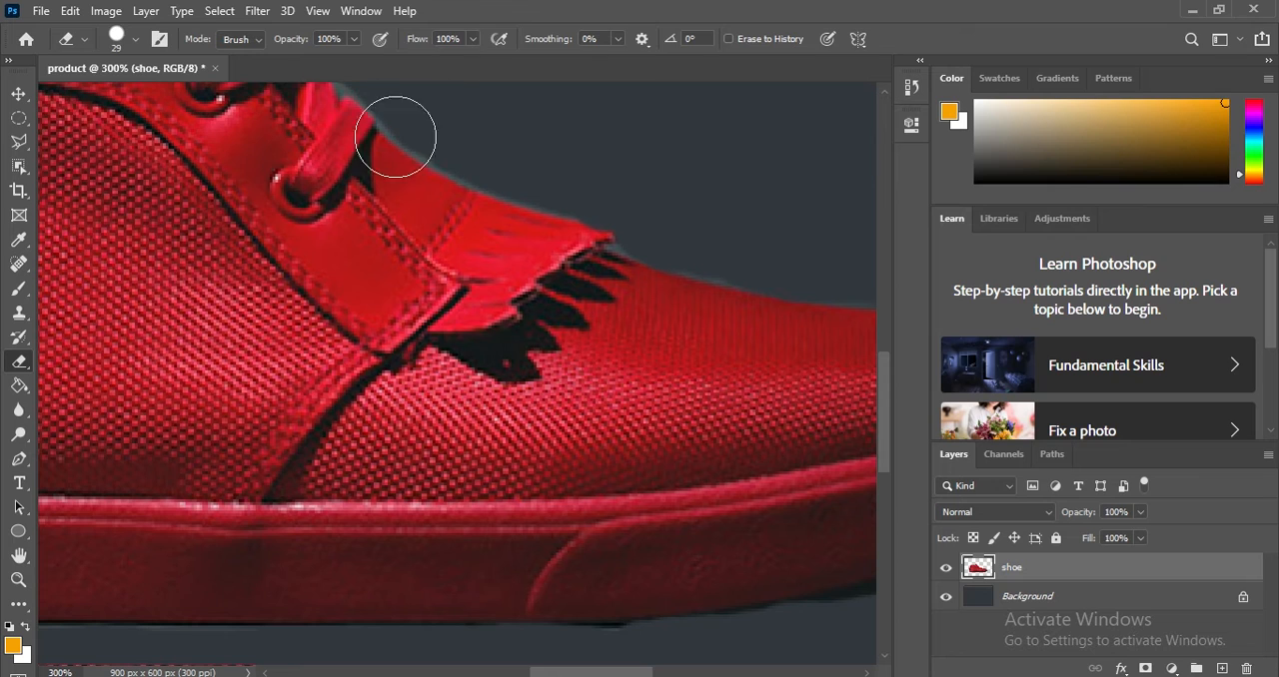
Try moving the cut-out shoe on the canvas with the Background layer shown and hidden, and undo these changes.
click(19, 580)
right_click(158, 328)
click(205, 332)
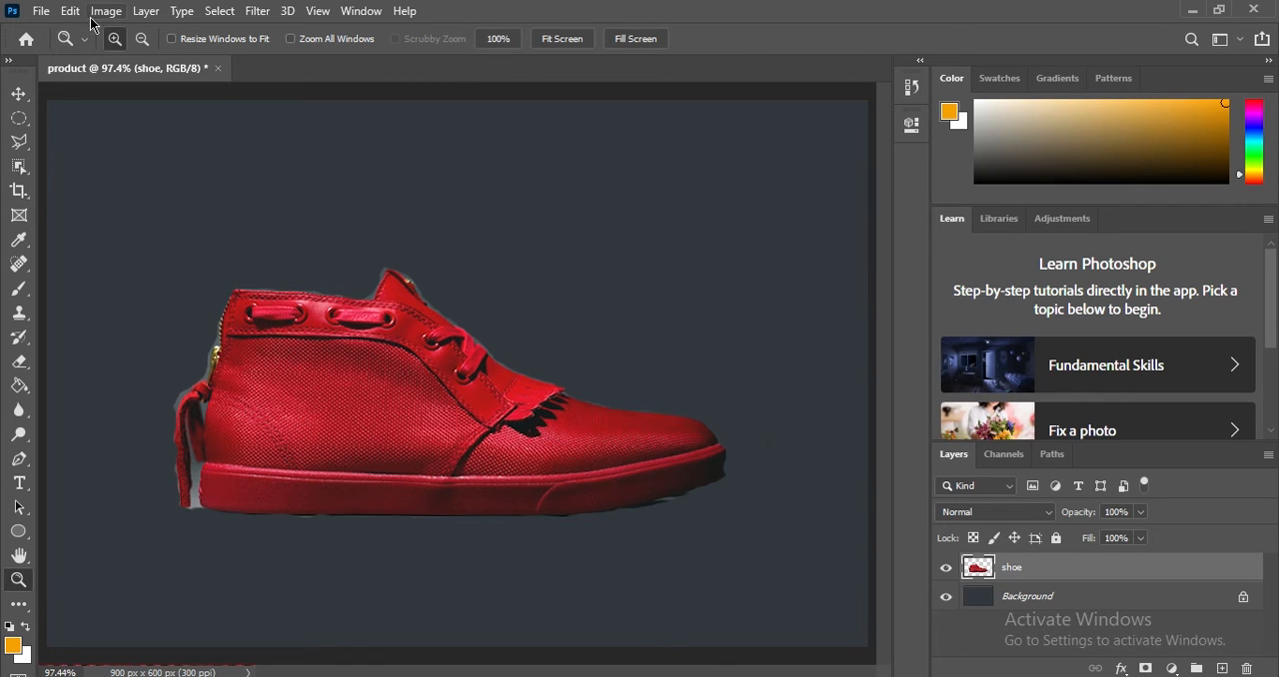
click(20, 96)
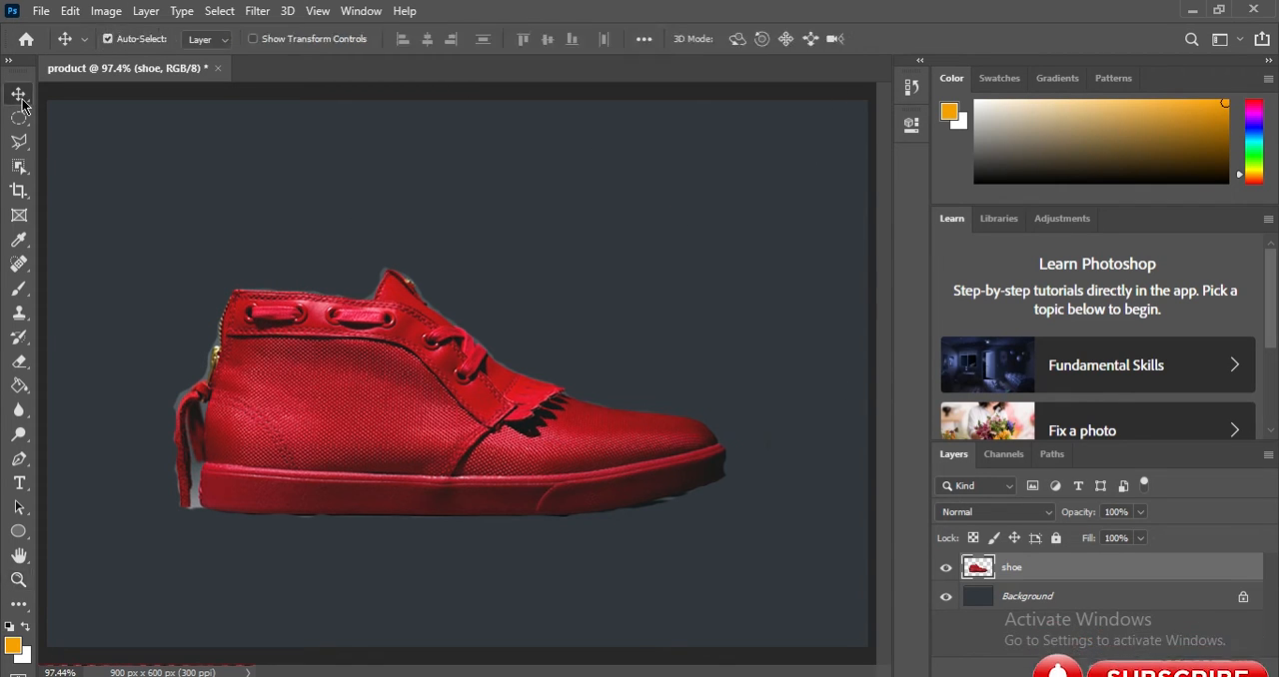
drag(345, 415, 335, 459)
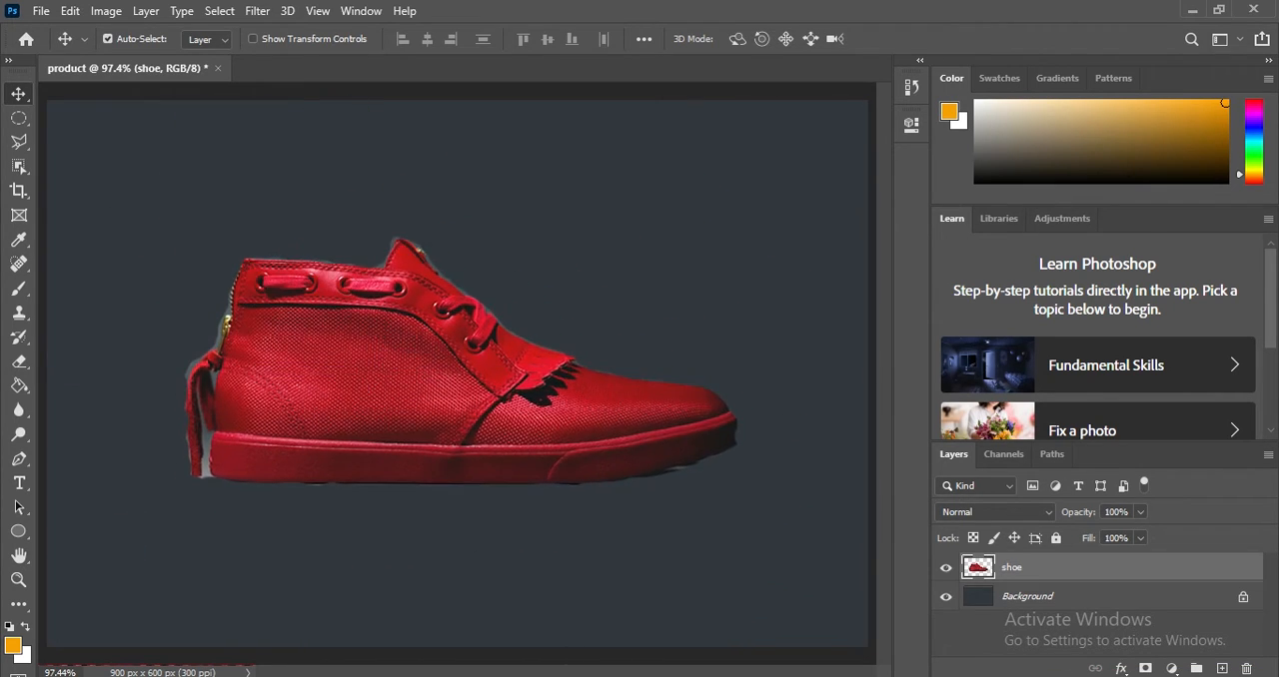
click(944, 598)
drag(352, 398, 351, 366)
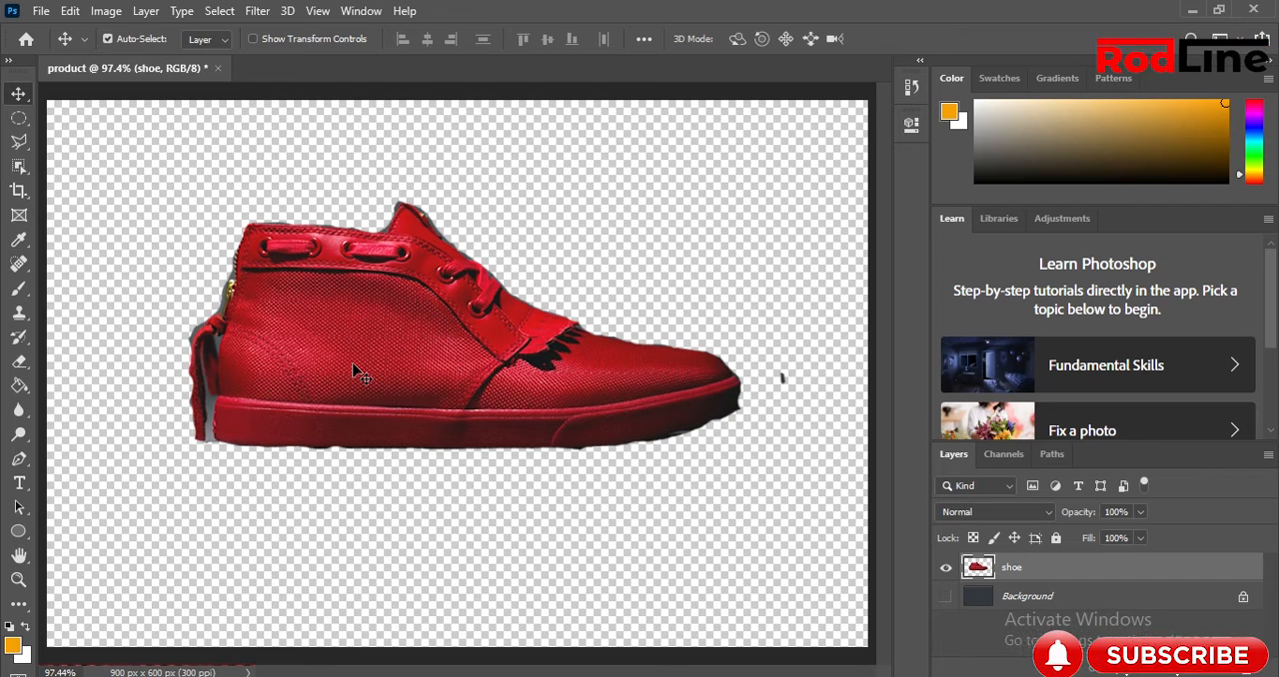
key(ctrl+z)
Undo all the backdrop erasing on the shoe layer, back to the full shoe photo.
key(ctrl+z)
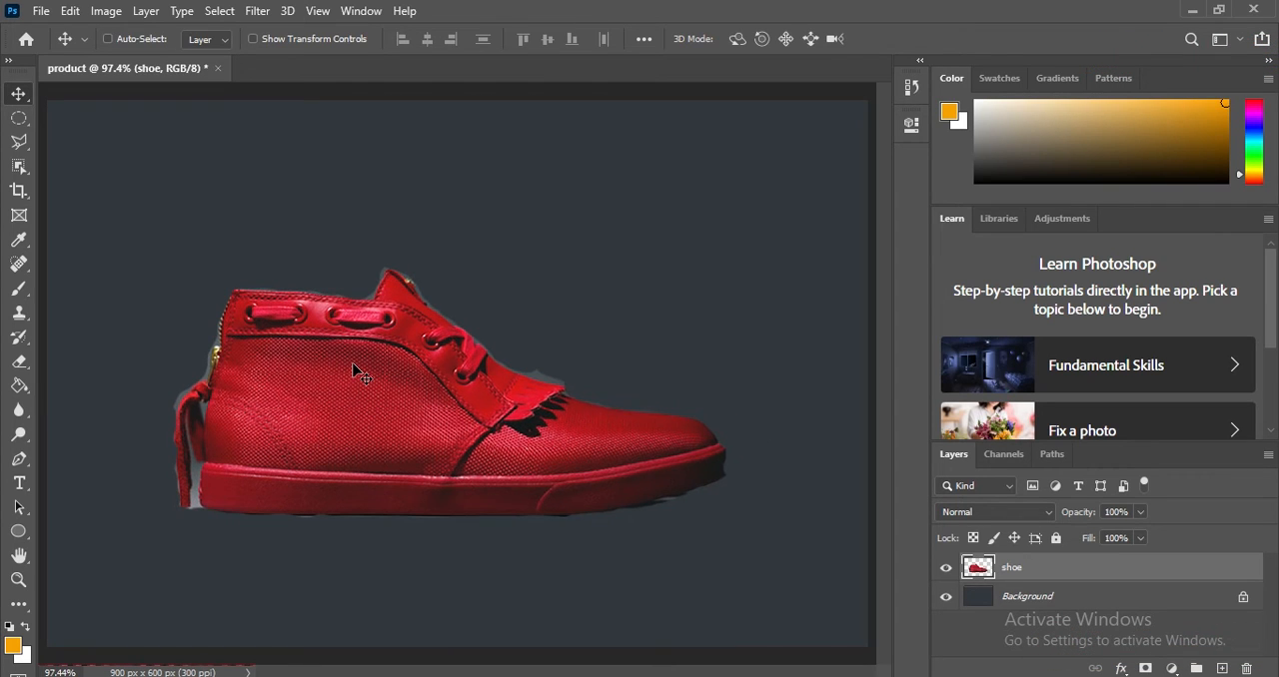
key(ctrl+z)
key(ctrl+z)
key(ctrl+z)
key(ctrl+z)
key(ctrl+z)
key(ctrl+z)
key(ctrl+z)
key(ctrl+z)
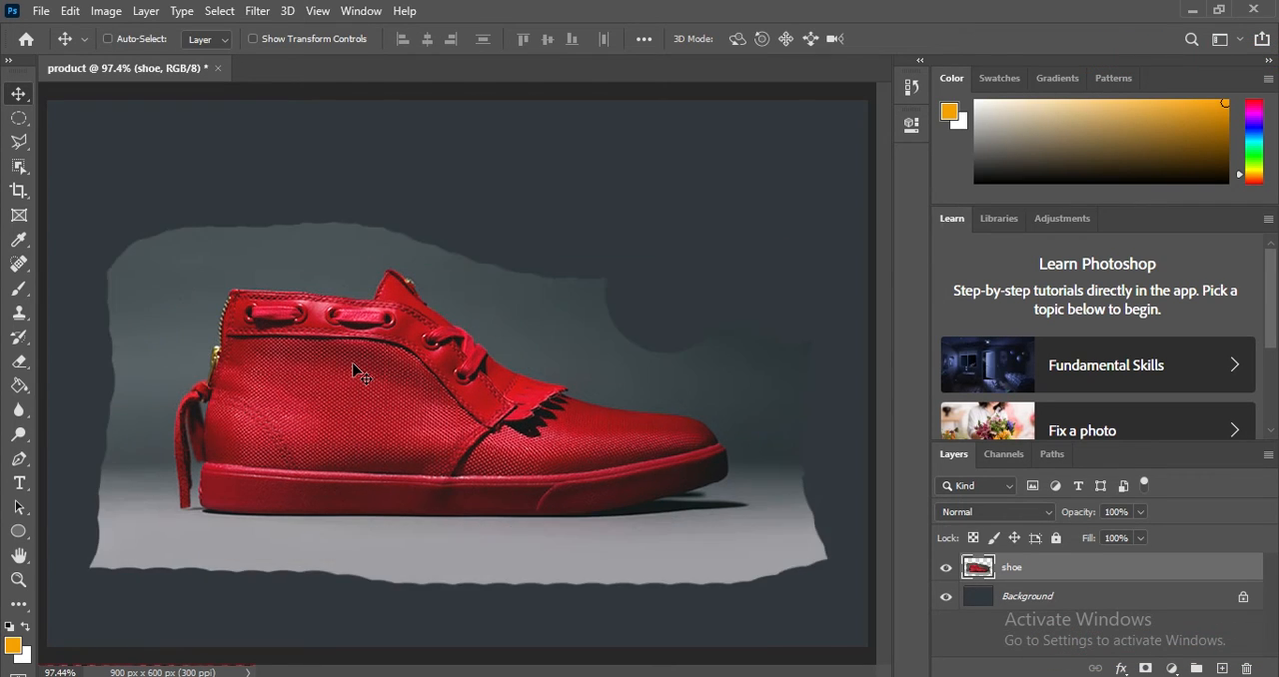
key(ctrl+z)
key(ctrl+z)
key(ctrl+z)
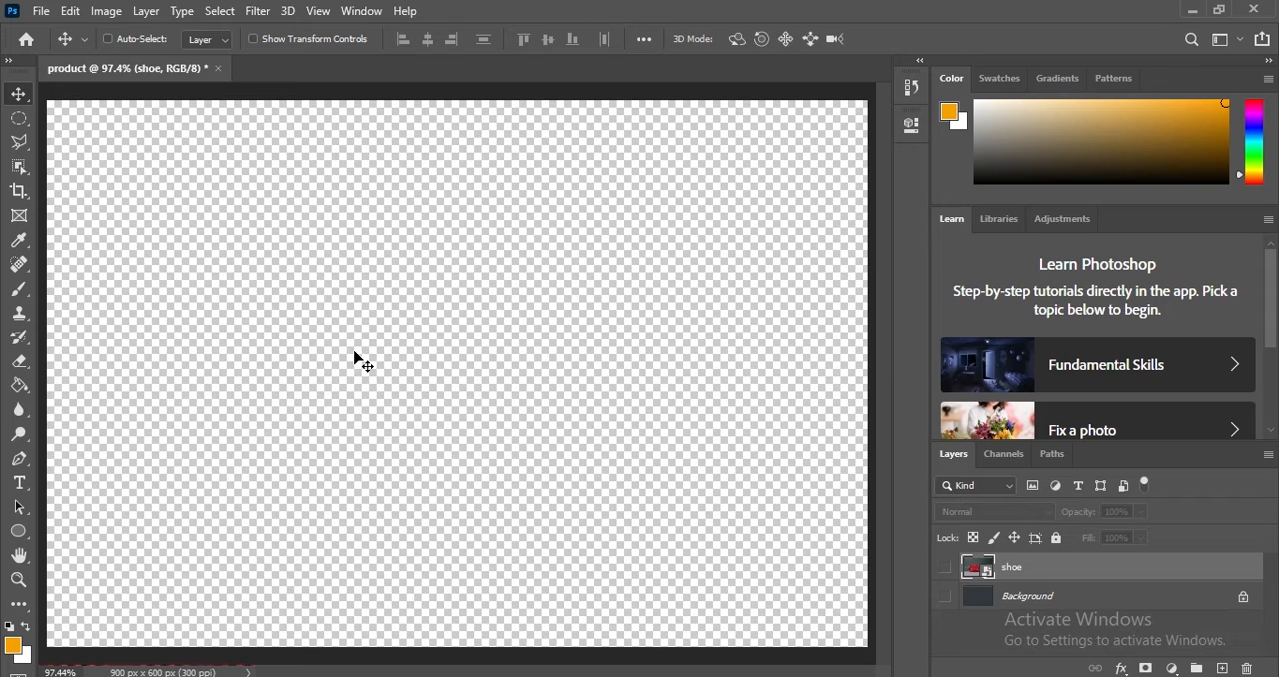
key(ctrl+z)
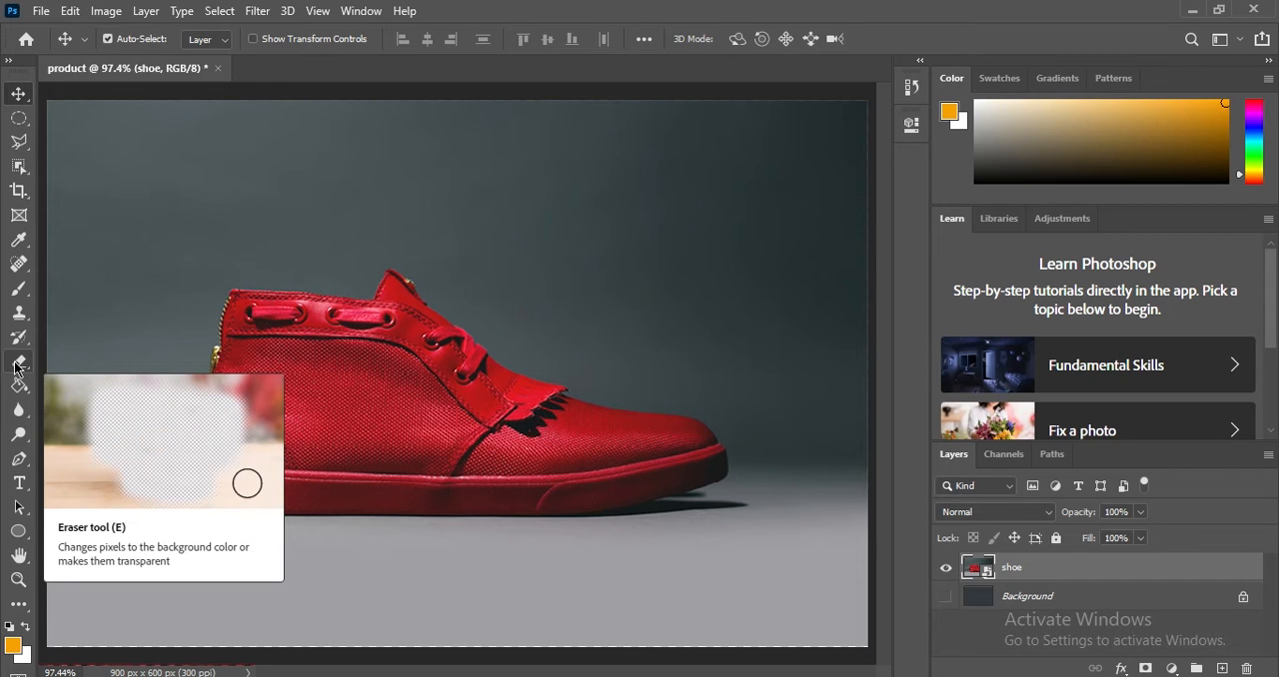
Select the dark backdrop above and around the shoe with the Magic Wand tool at a tolerance of 32.
click(17, 166)
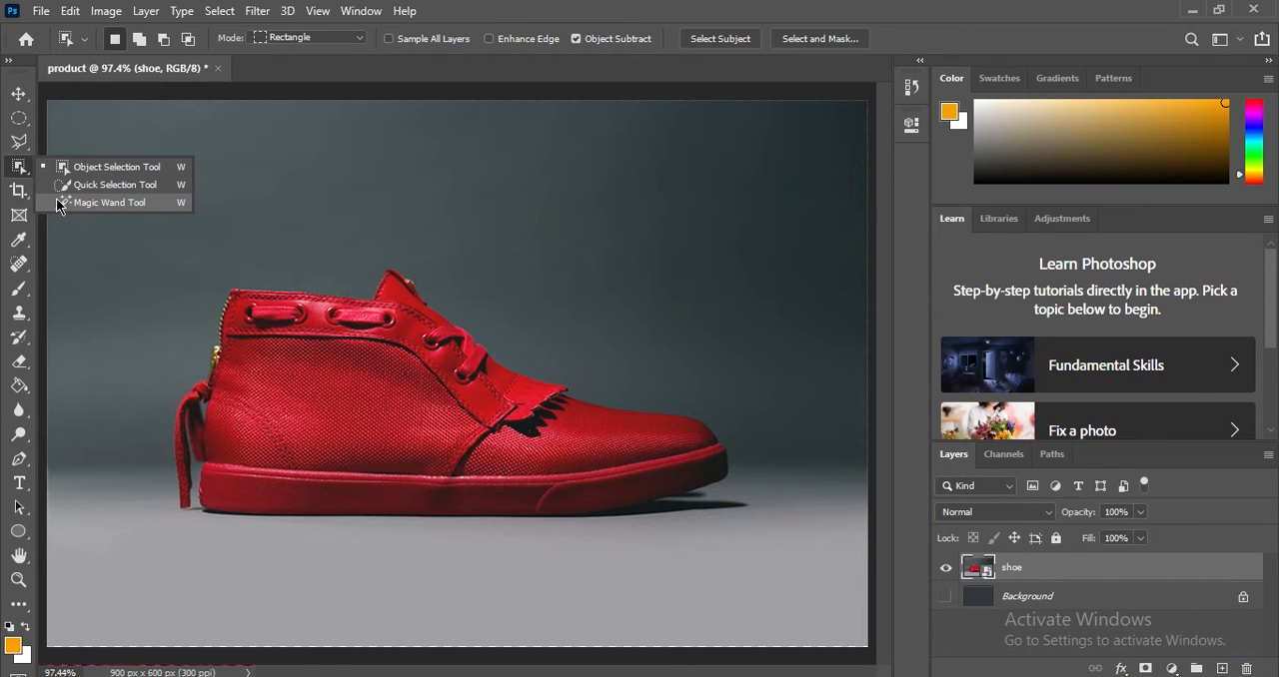
click(125, 202)
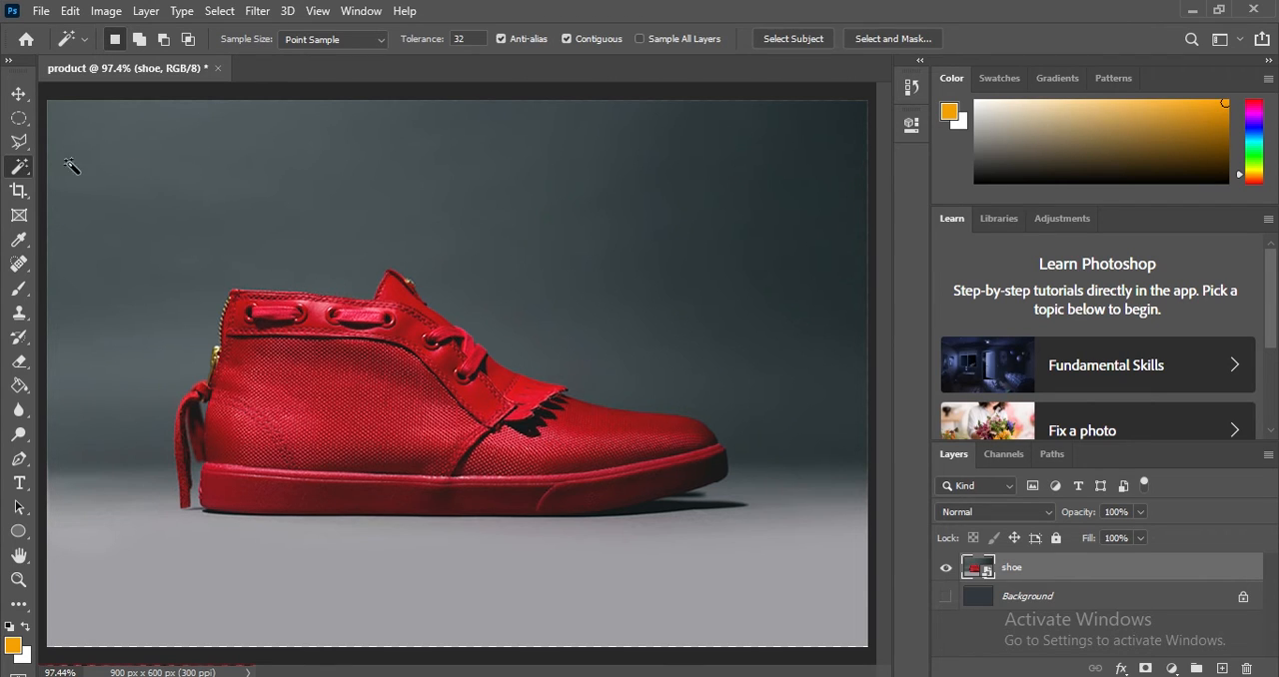
click(192, 207)
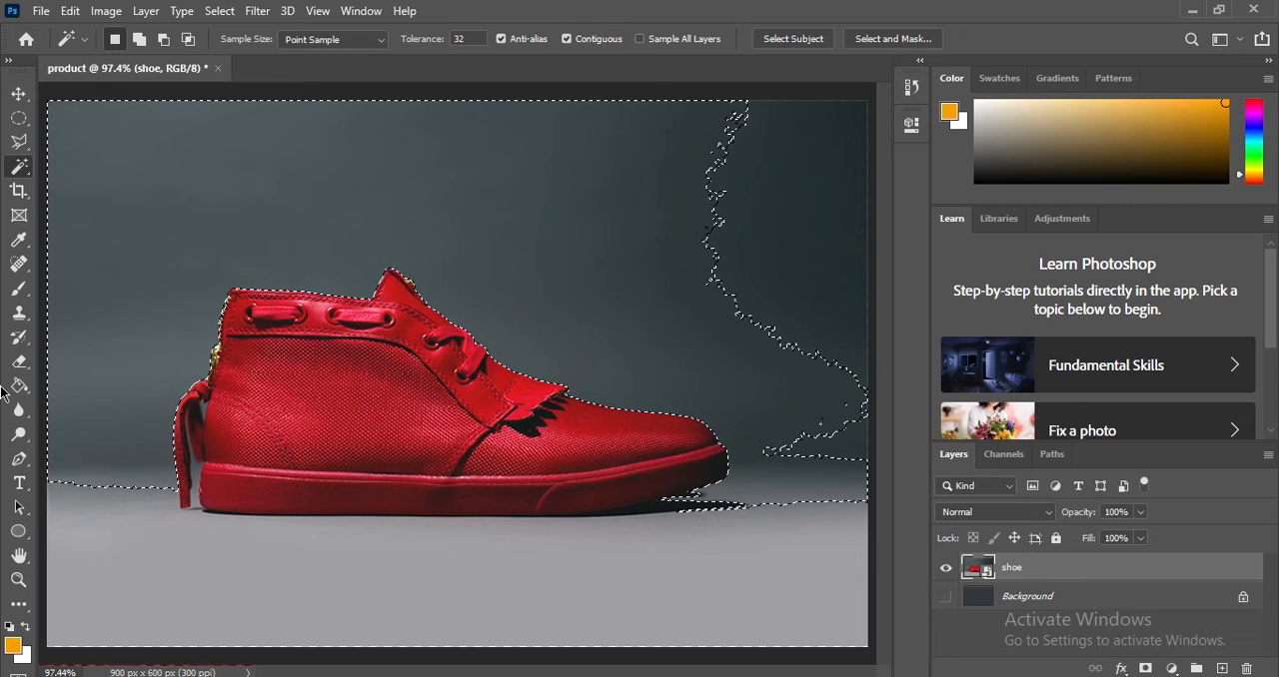
Rasterize the shoe layer and erase the selected backdrop above the shoe with a 161 px eraser.
click(19, 360)
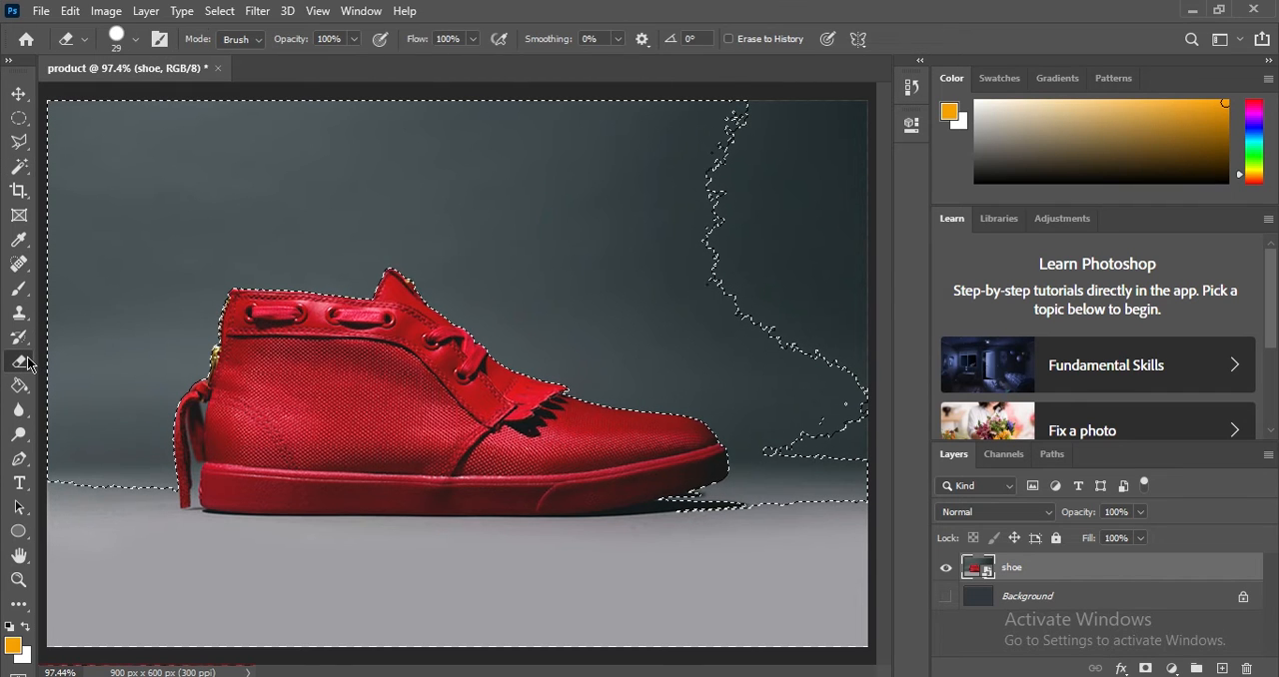
click(147, 249)
click(595, 285)
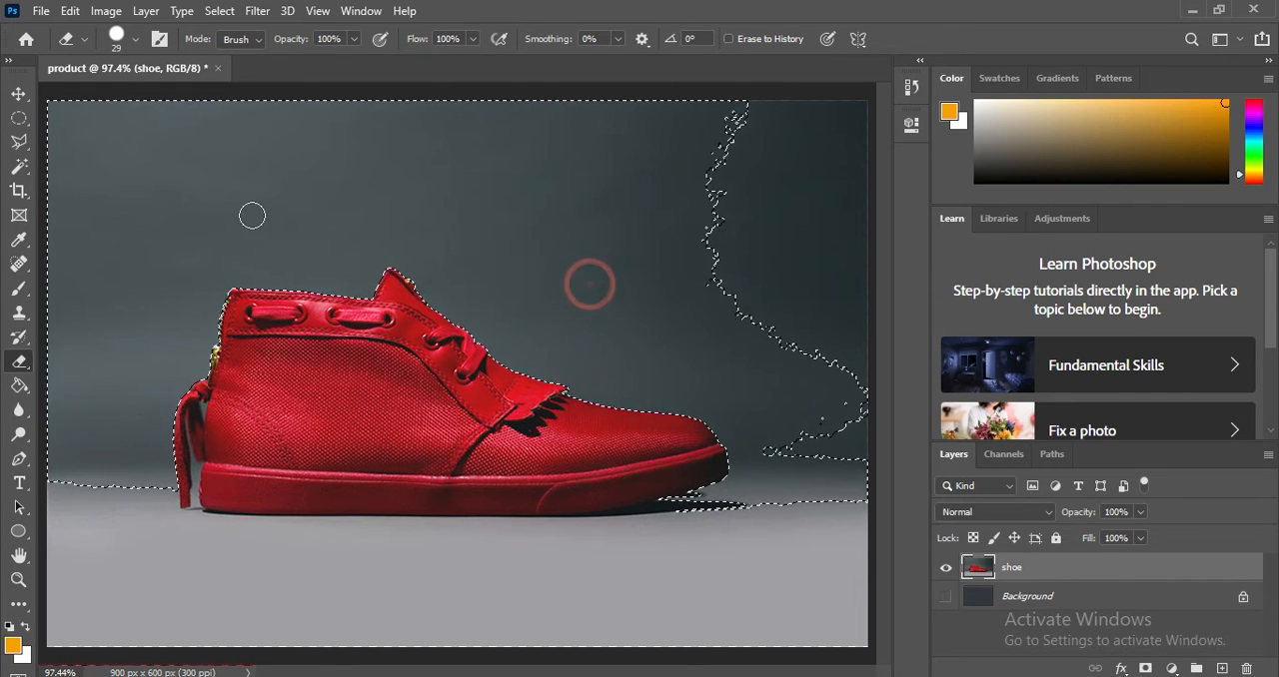
right_click(254, 215)
mouse_move(125, 246)
mouse_down()
mouse_move(214, 200)
mouse_move(166, 430)
mouse_up()
mouse_move(218, 226)
mouse_down()
mouse_move(409, 215)
mouse_move(685, 414)
mouse_move(656, 456)
mouse_move(565, 443)
mouse_up()
mouse_move(235, 186)
mouse_down()
mouse_move(665, 290)
mouse_move(702, 371)
mouse_move(888, 308)
mouse_up()
mouse_move(306, 172)
mouse_down()
mouse_move(745, 95)
mouse_move(146, 118)
mouse_move(72, 145)
mouse_up()
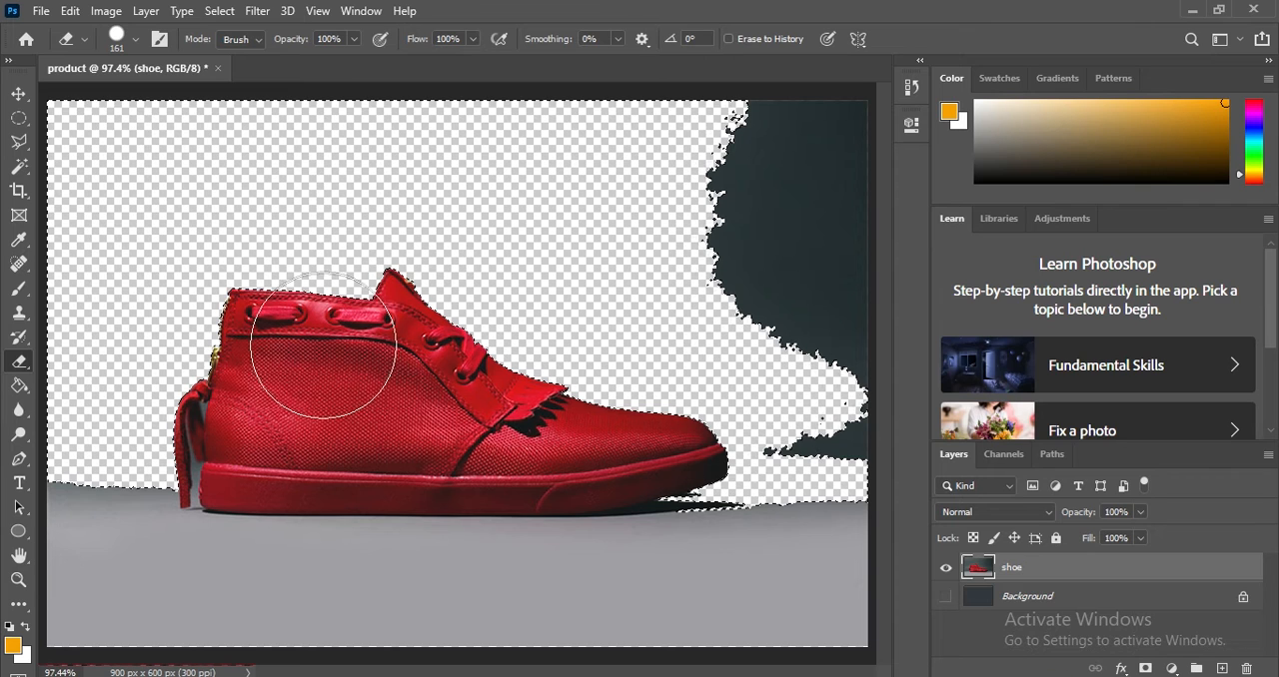
Select the light grey floor beneath the shoe with the Magic Wand tool and erase it.
click(16, 149)
click(17, 163)
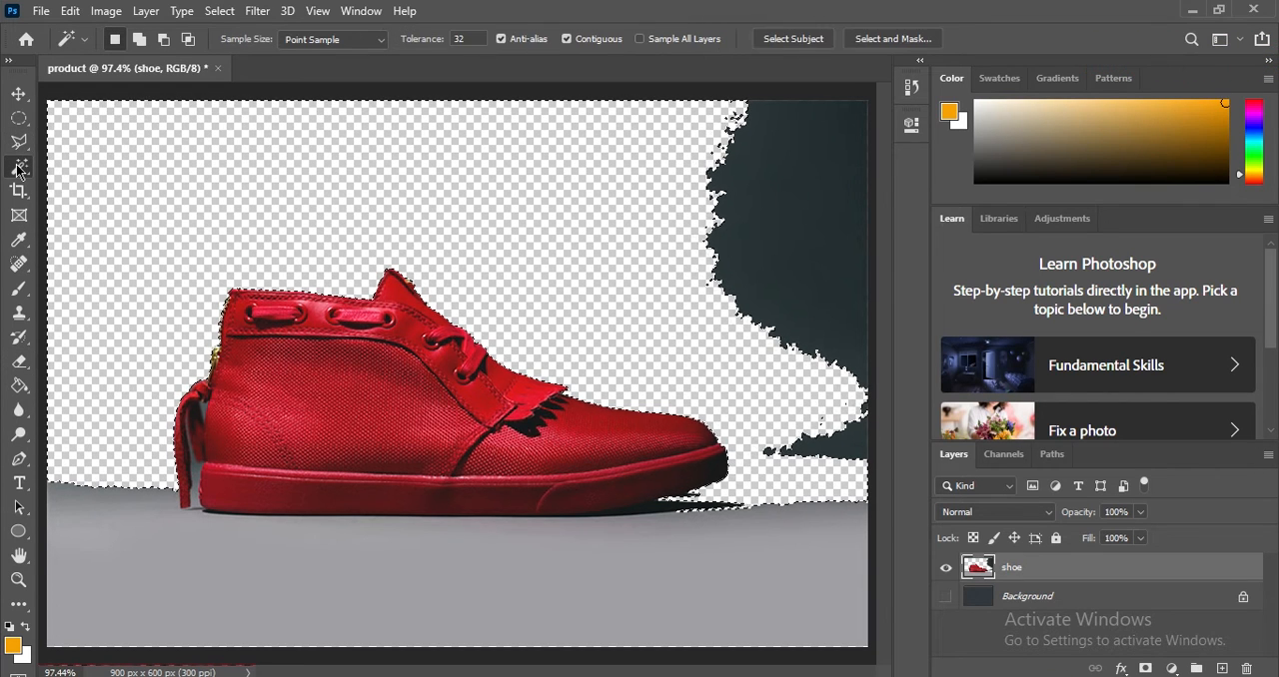
click(175, 565)
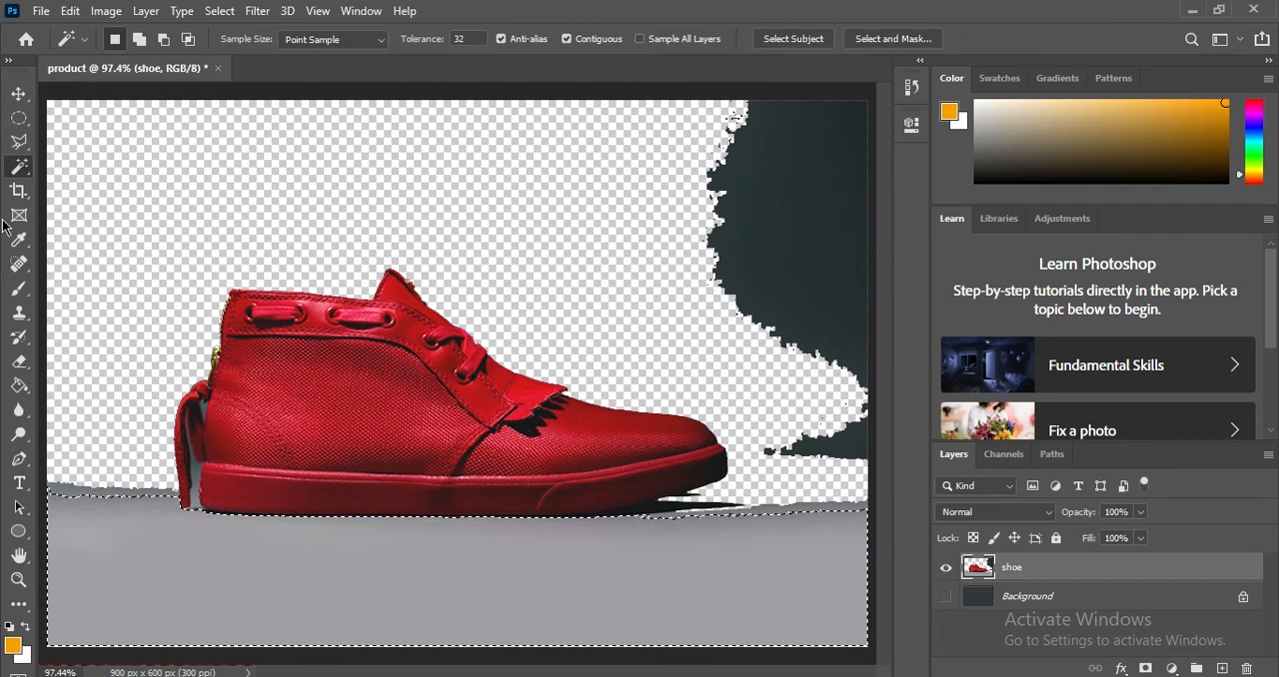
click(19, 362)
mouse_move(109, 522)
mouse_down()
mouse_move(55, 622)
mouse_move(949, 609)
mouse_move(665, 571)
mouse_move(480, 579)
mouse_up()
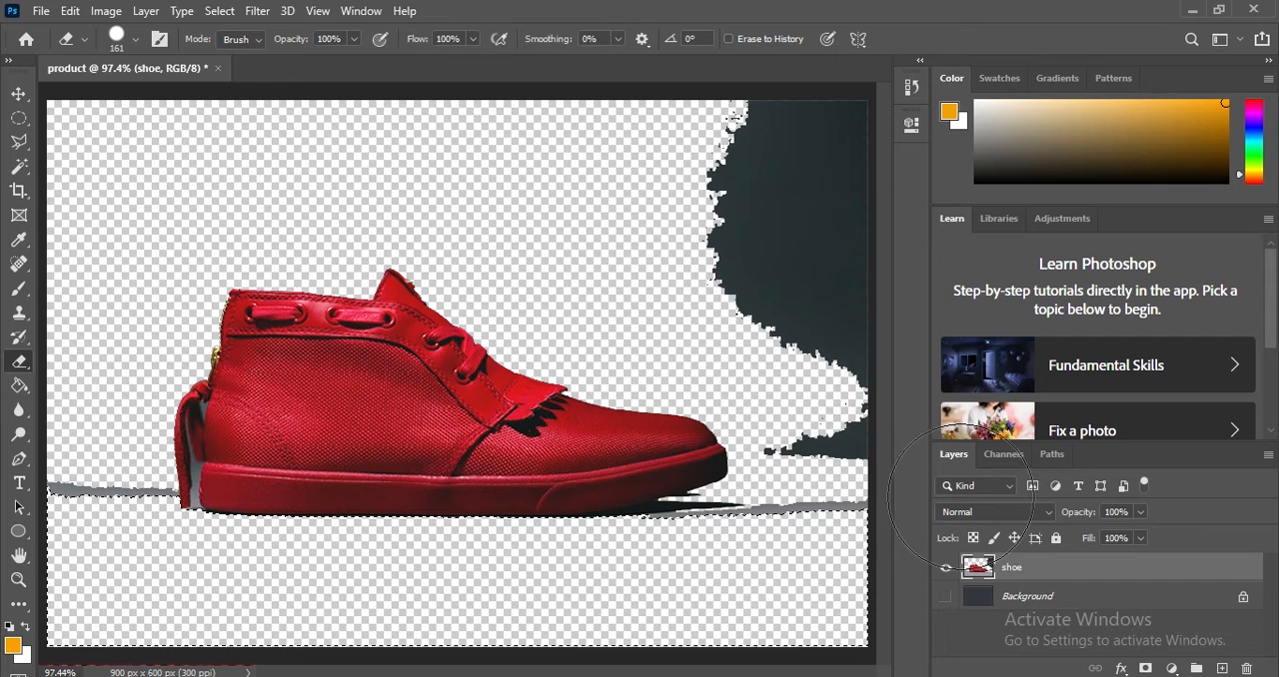
Select the remaining dark backdrop area above and beyond the toe with the Magic Wand tool and erase it.
click(19, 165)
click(778, 203)
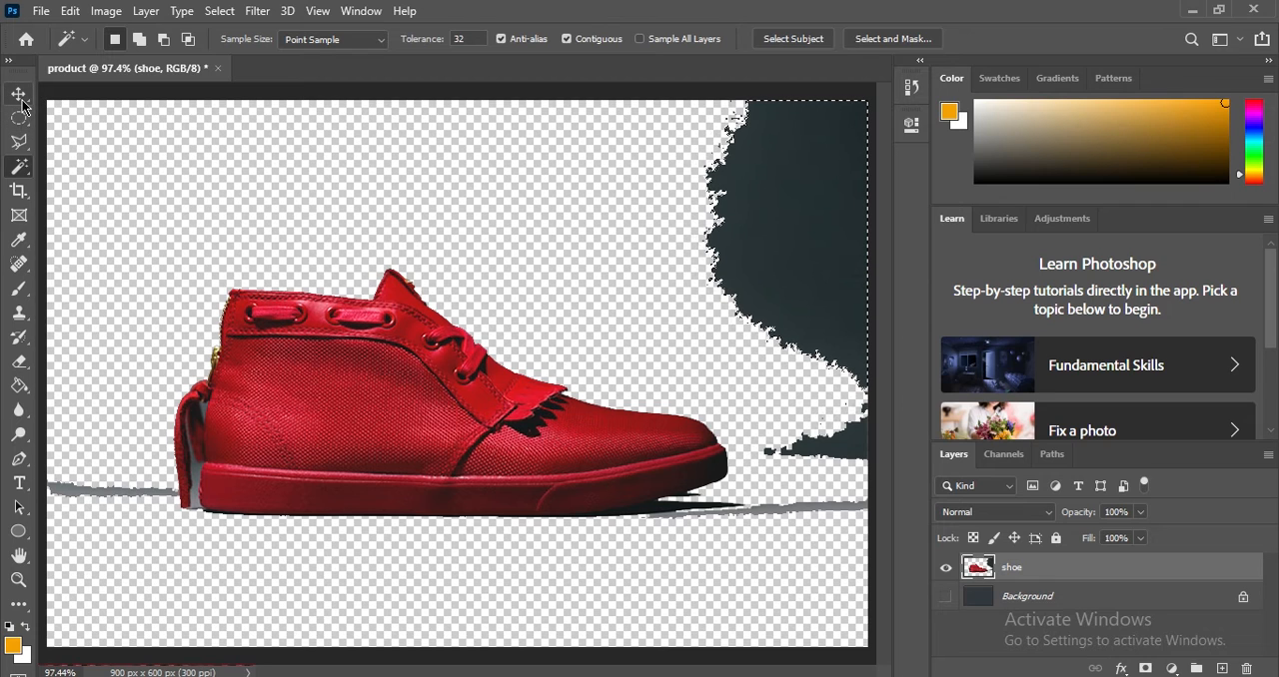
click(19, 361)
mouse_move(724, 130)
mouse_down()
mouse_move(846, 385)
mouse_move(839, 434)
mouse_move(886, 242)
mouse_move(834, 98)
mouse_move(834, 130)
mouse_up()
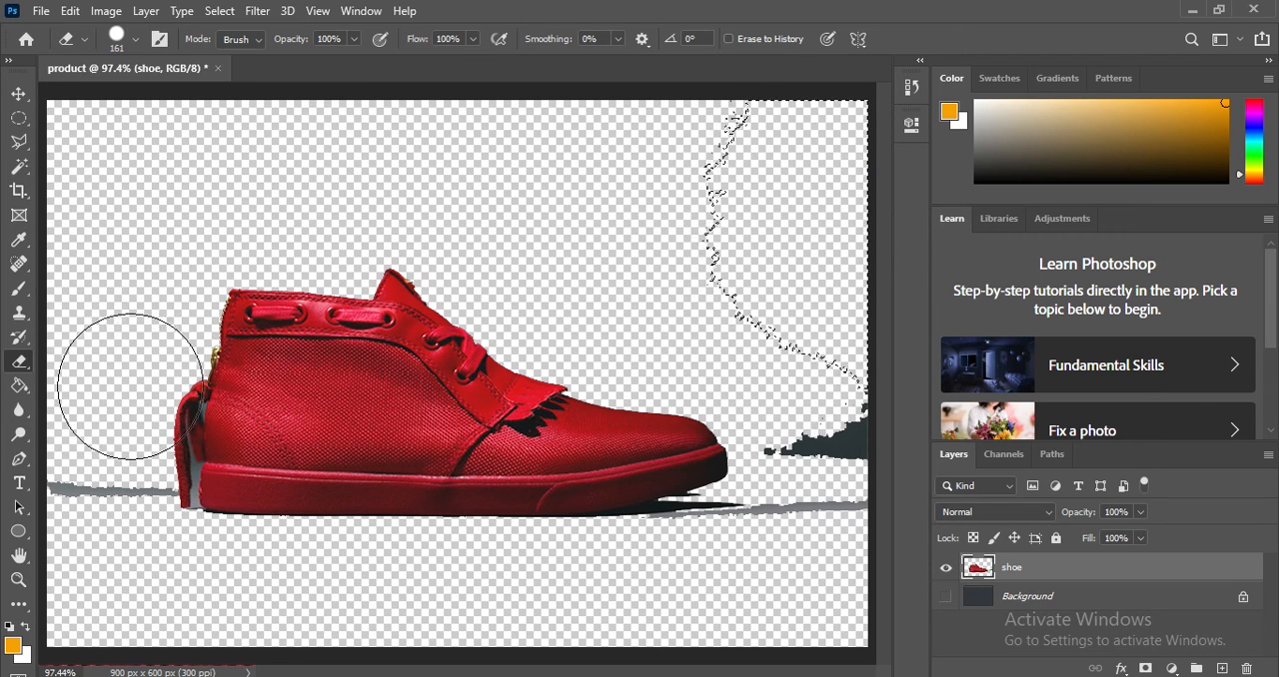
Select the grey backdrop in the lower gap between the heel strap and the shoe, and erase it.
click(14, 172)
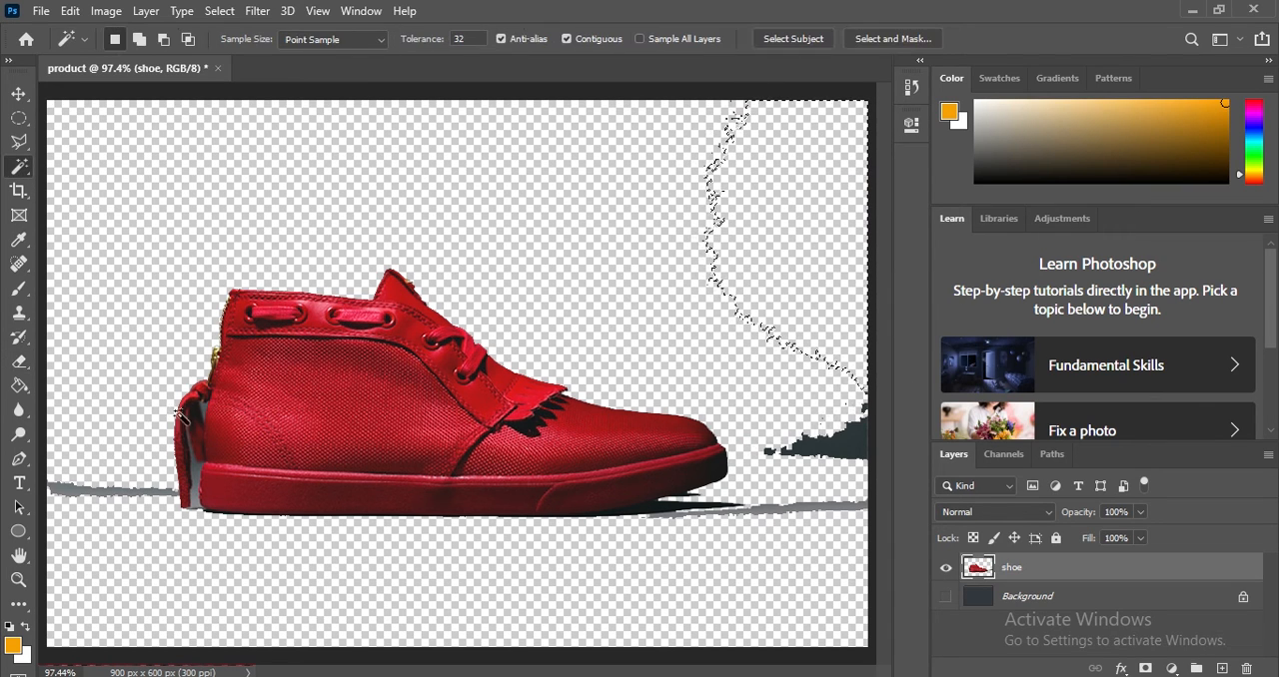
click(197, 474)
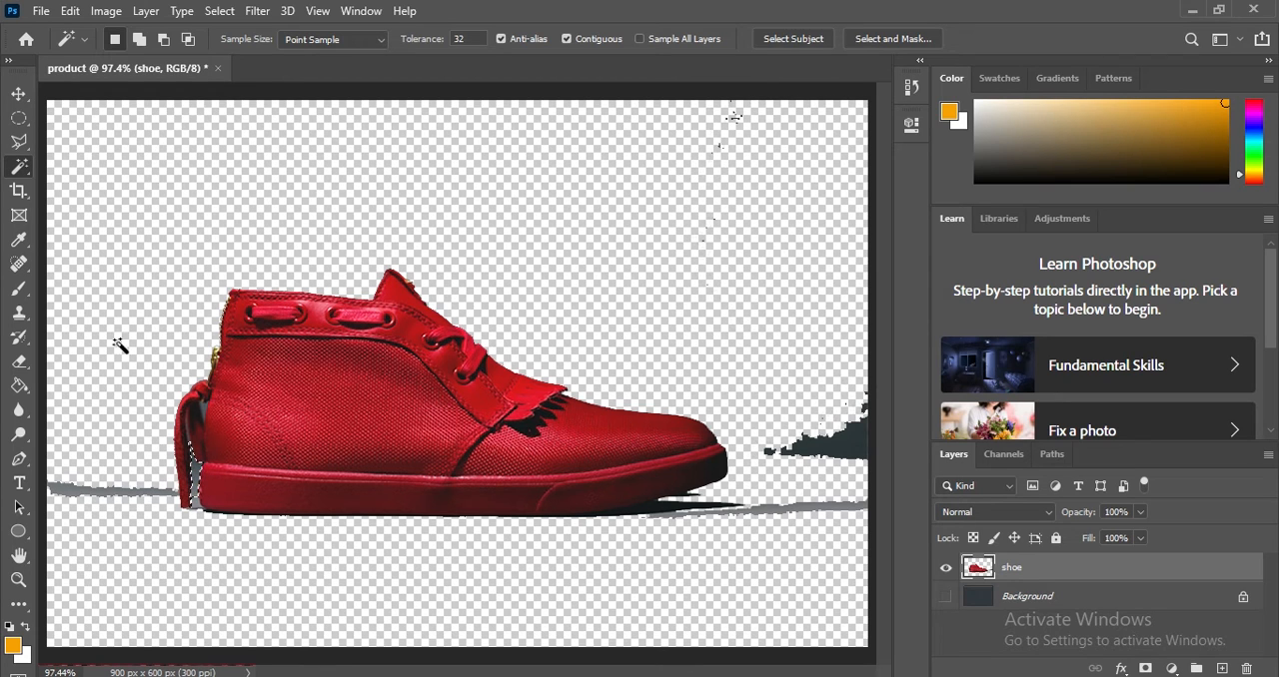
click(20, 362)
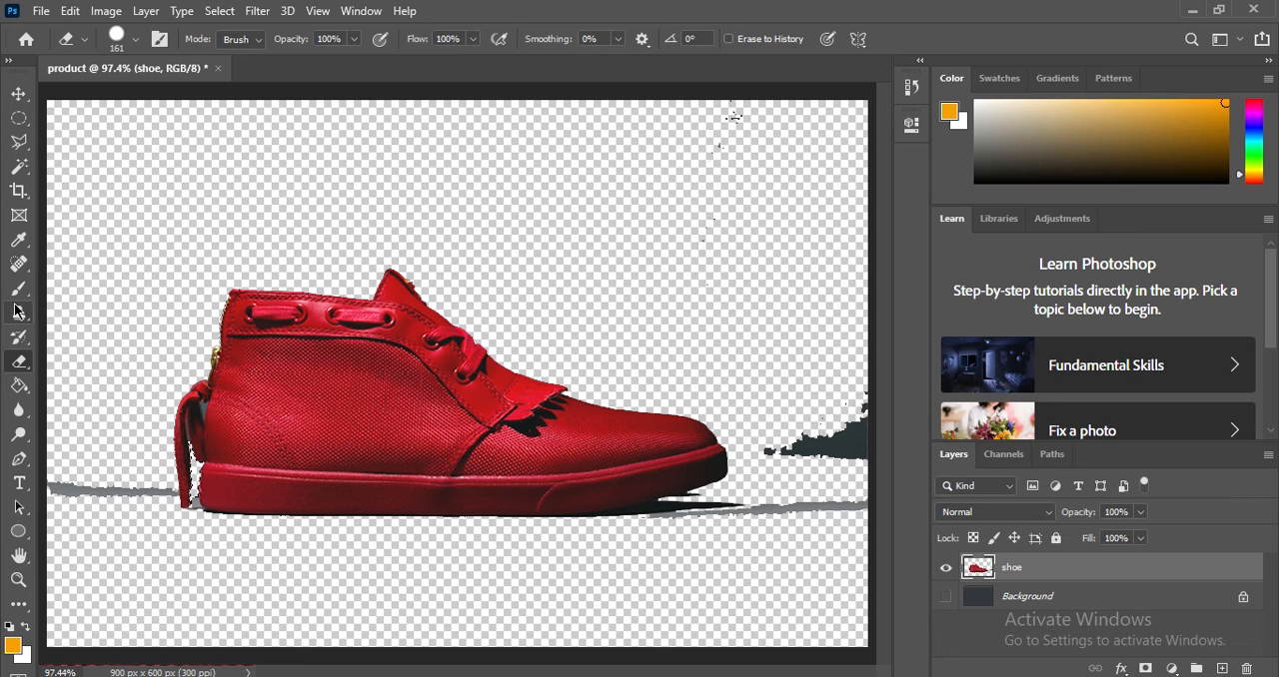
Select and erase the small grey wedge in the upper gap between the heel strap and the shoe, and clear the selection.
click(20, 167)
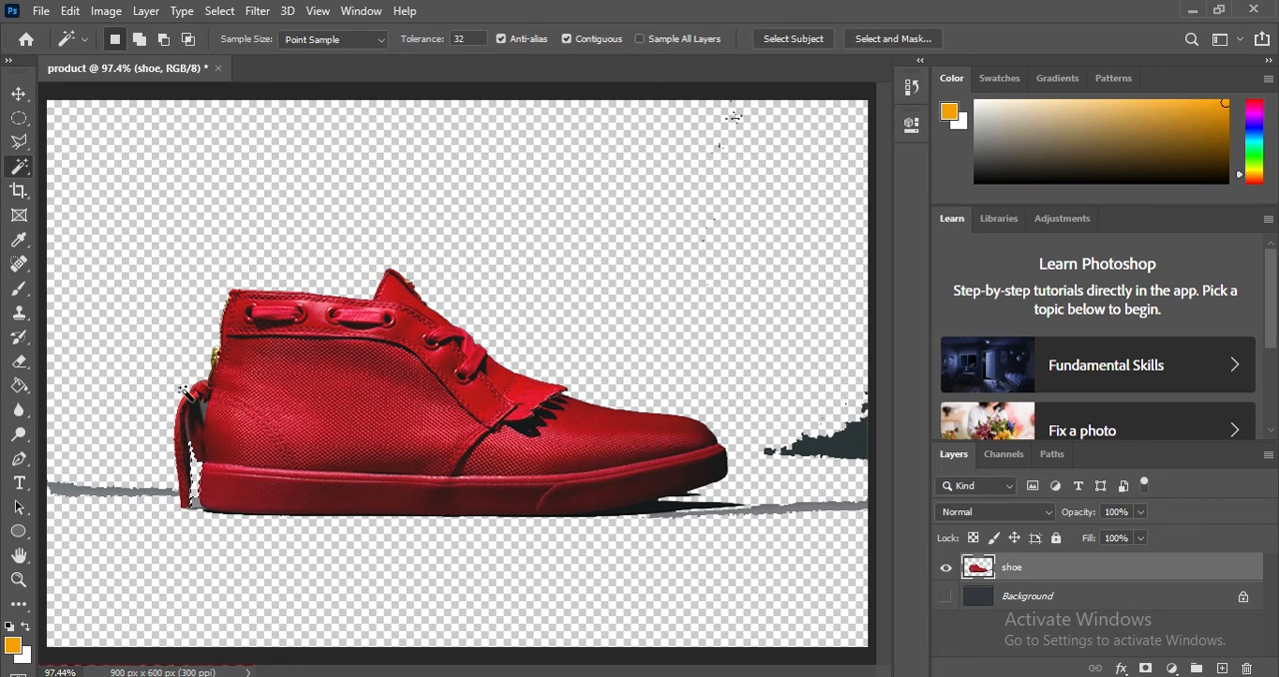
click(204, 413)
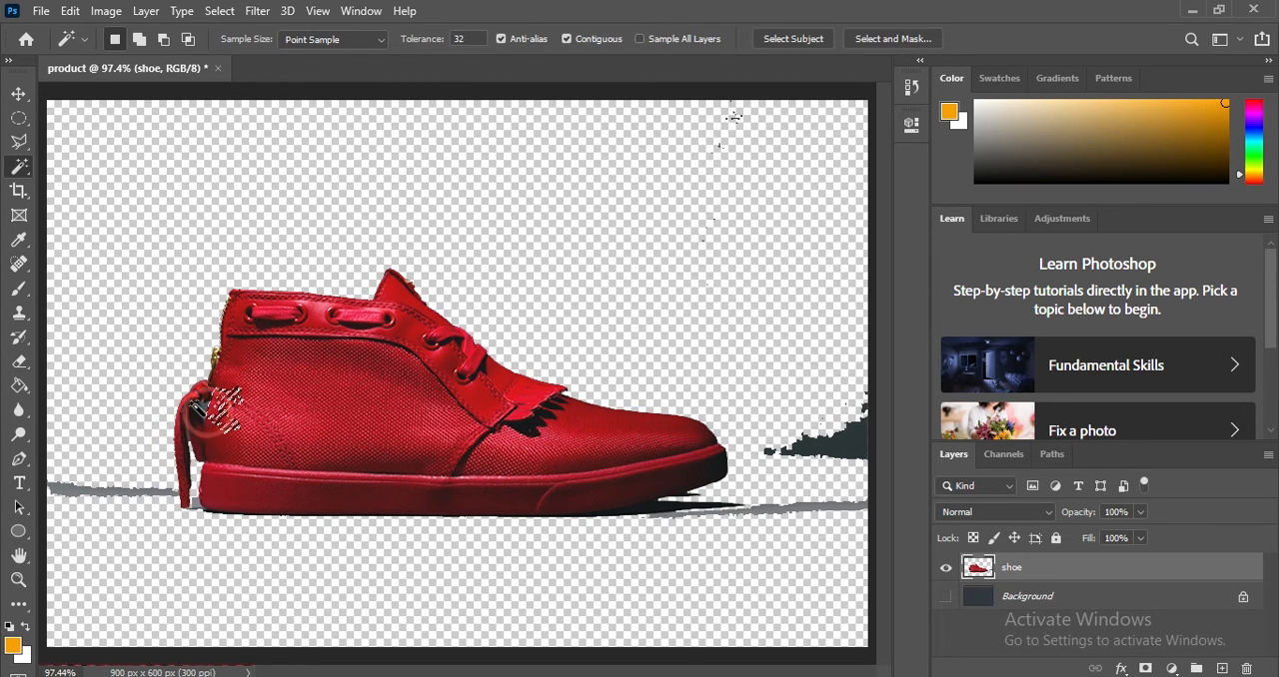
click(201, 408)
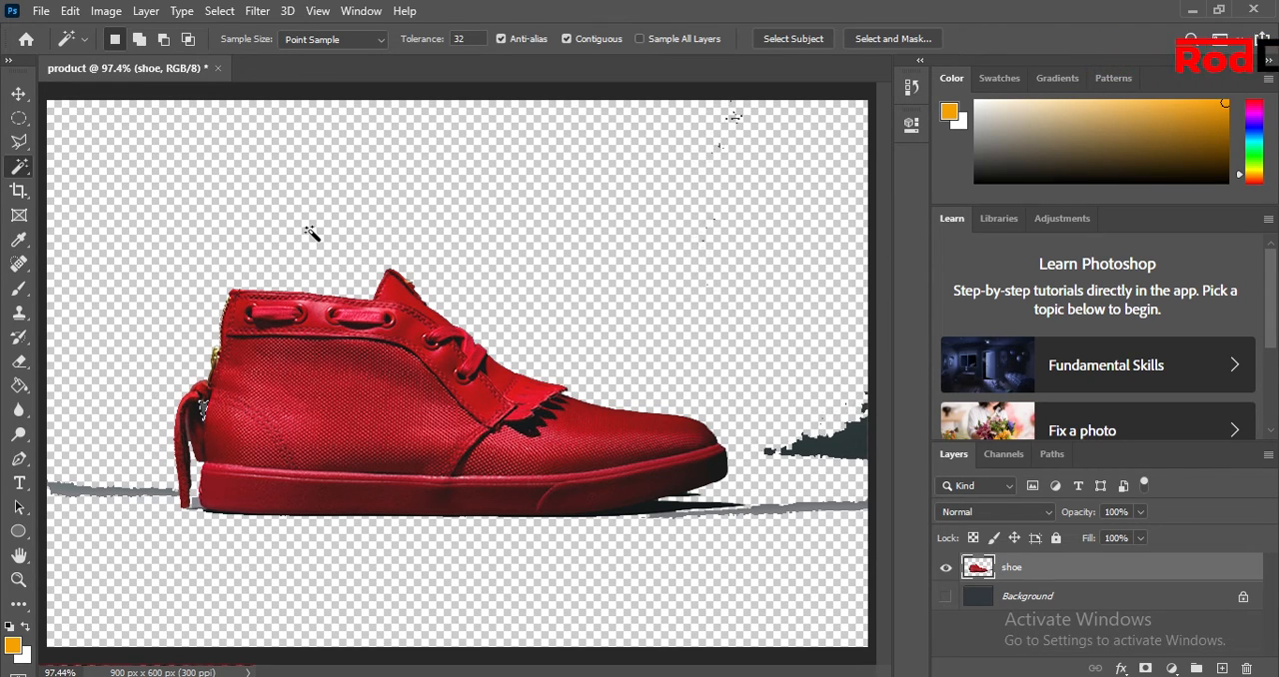
key(ctrl+plus)
key(ctrl+plus)
key(ctrl+plus)
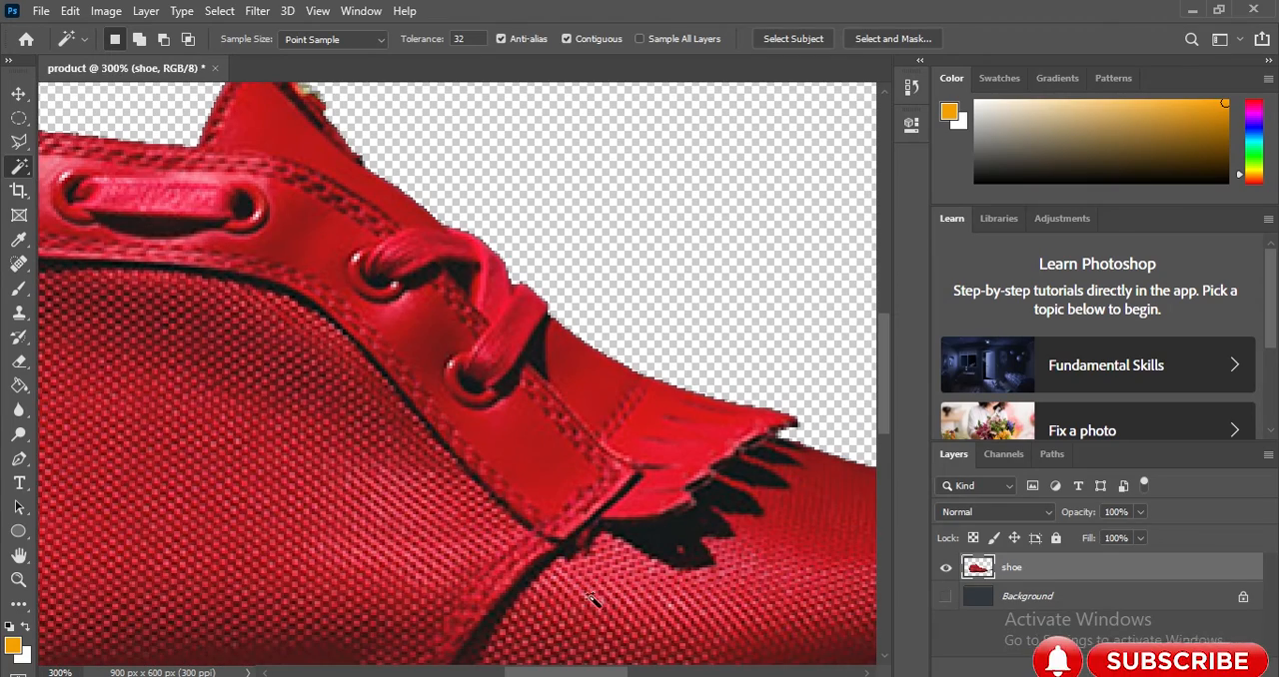
drag(565, 671, 470, 666)
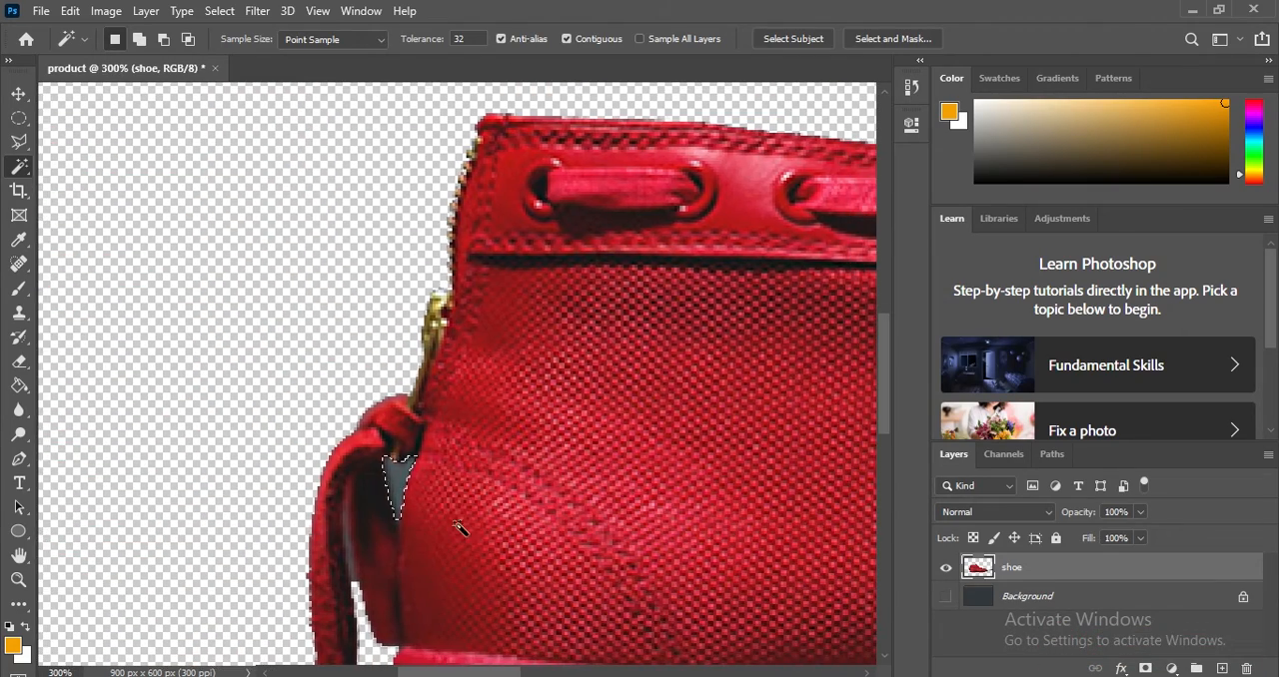
click(19, 361)
click(368, 478)
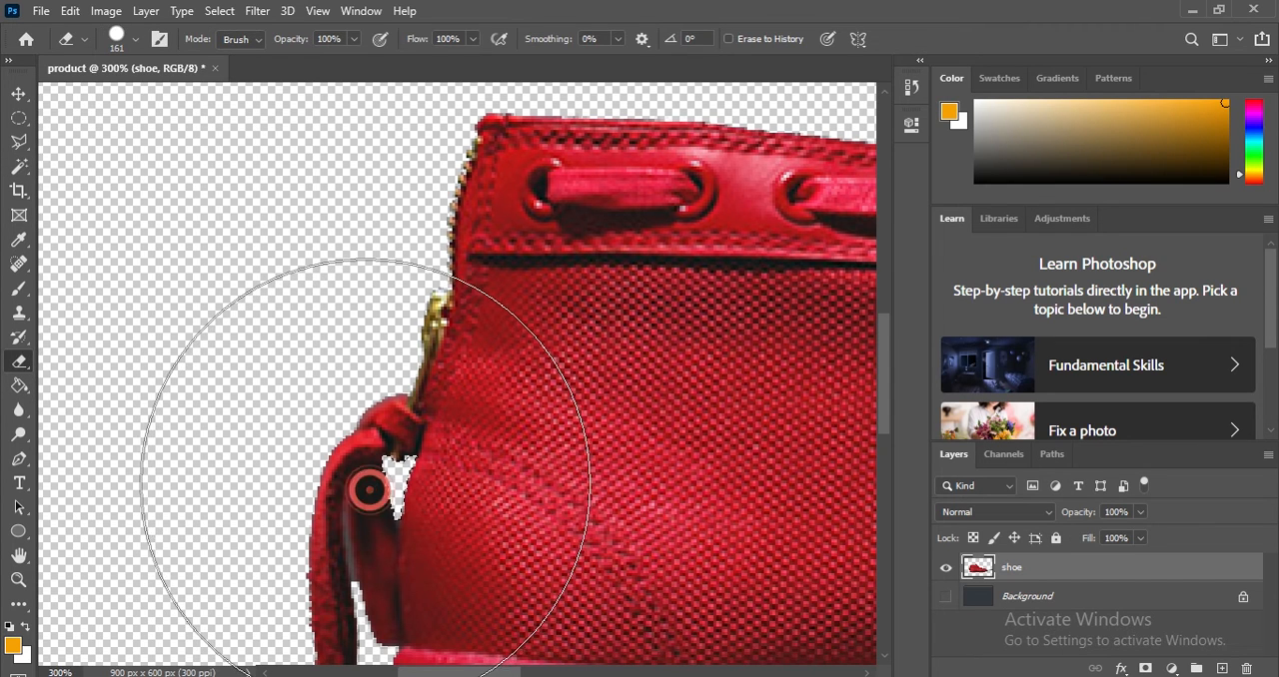
click(19, 167)
right_click(402, 483)
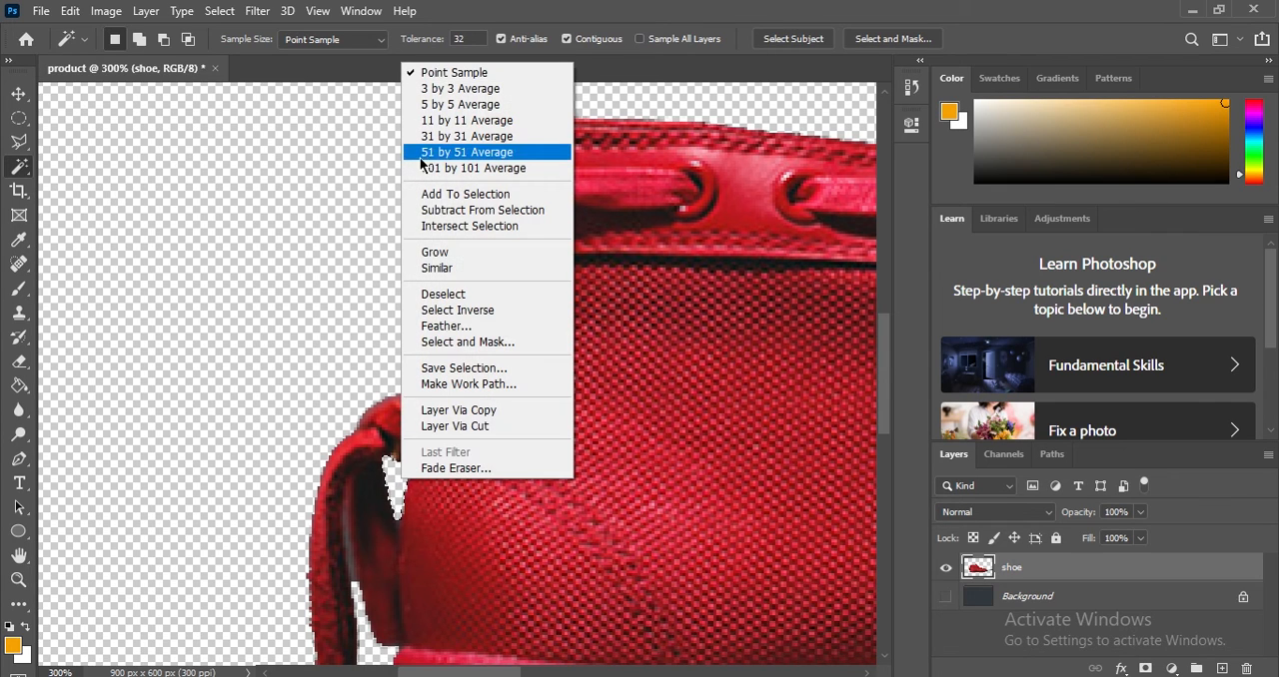
click(446, 296)
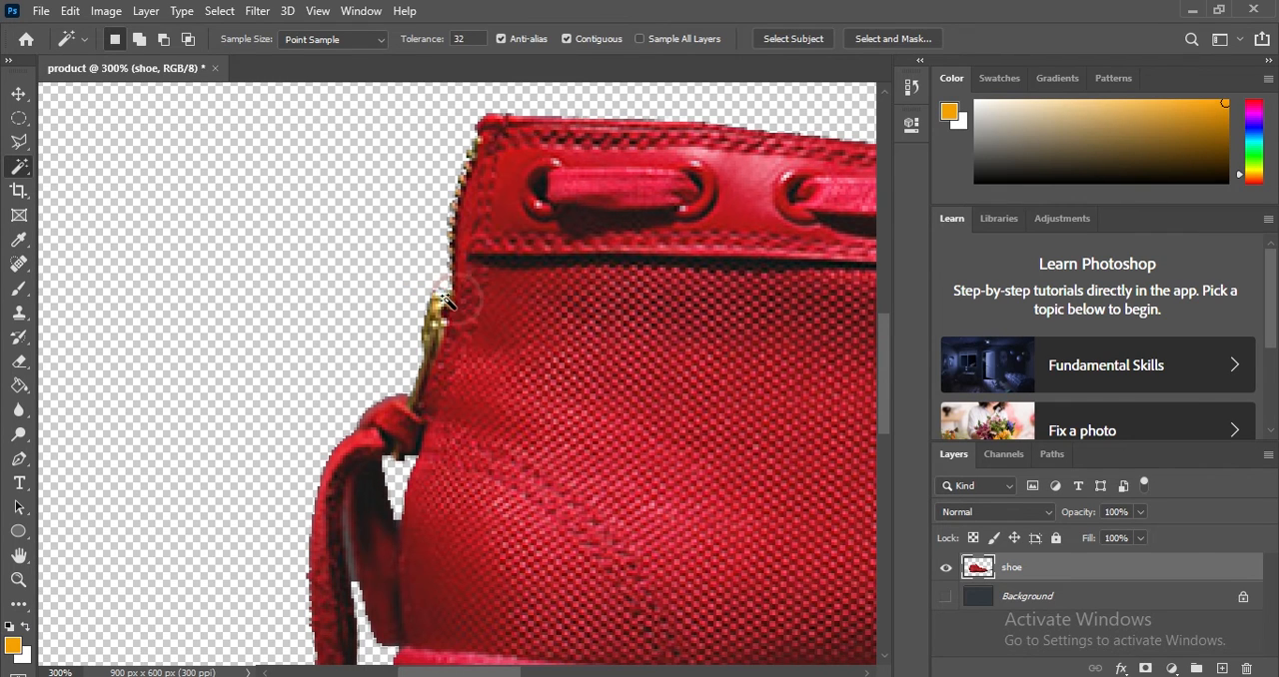
Erase the leftover dark patch and grey floor strips in front of the toe and behind the heel.
click(19, 578)
right_click(150, 390)
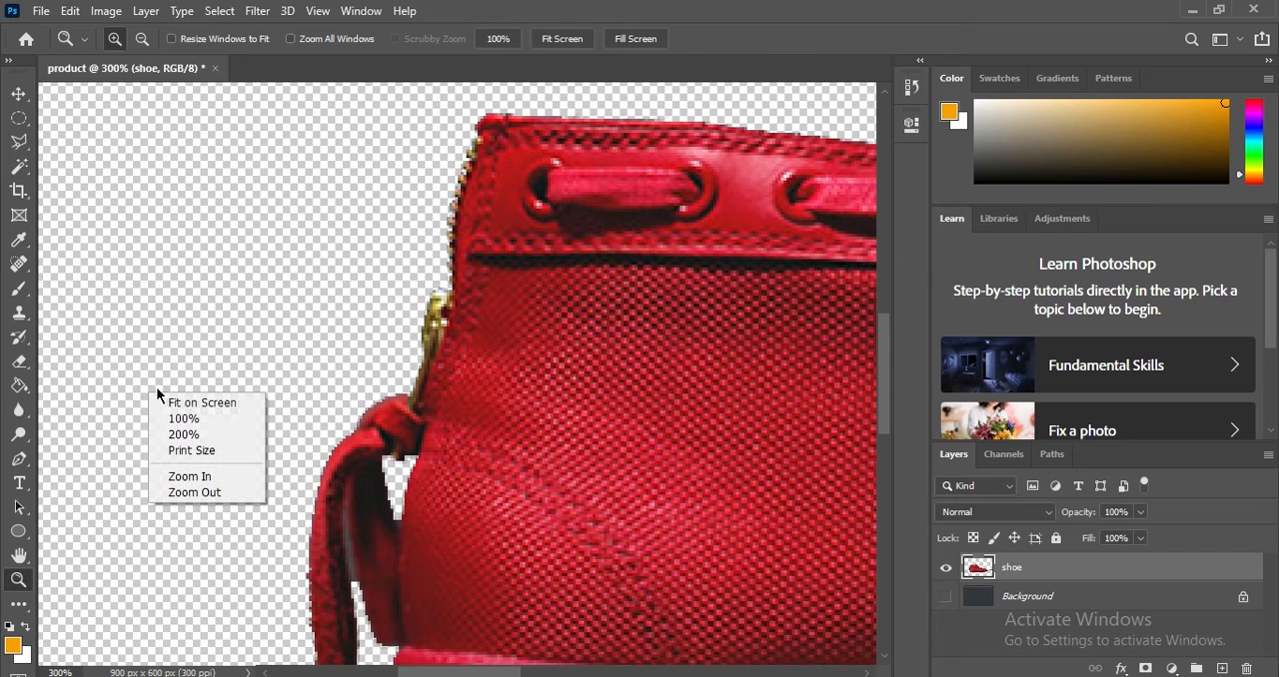
click(192, 400)
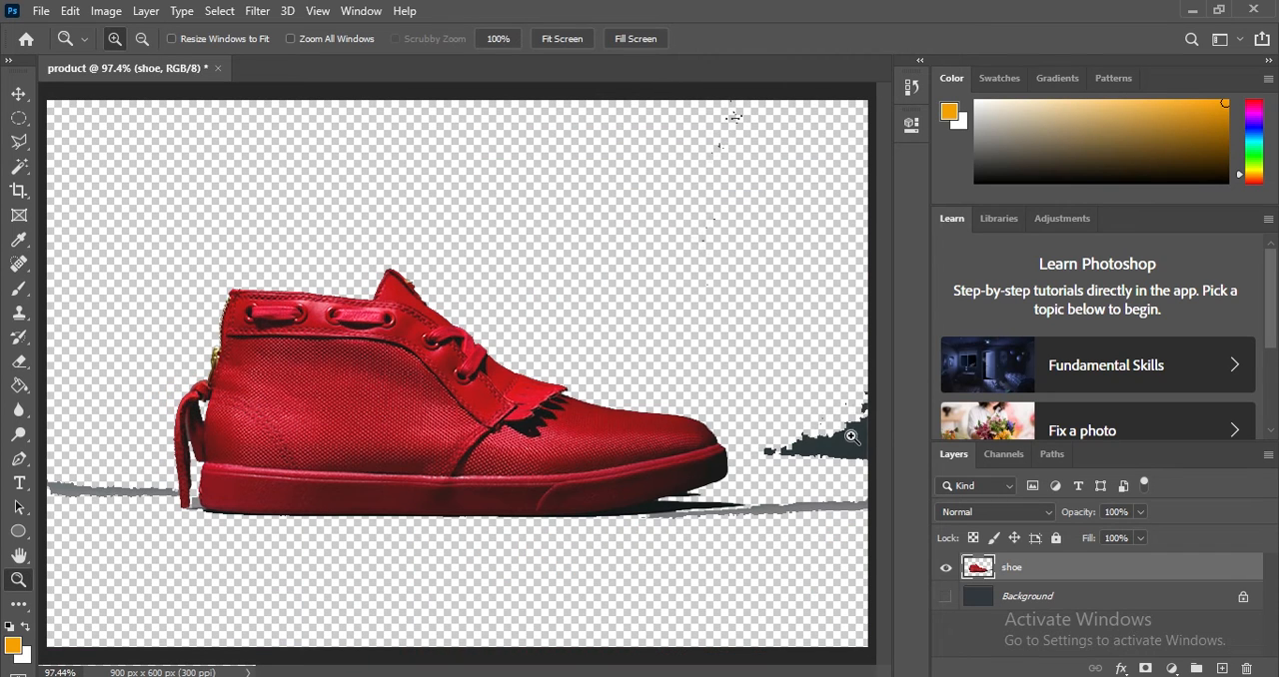
click(19, 360)
mouse_move(764, 279)
mouse_down()
mouse_move(847, 441)
mouse_move(846, 501)
mouse_move(838, 489)
mouse_move(814, 495)
mouse_move(746, 555)
mouse_move(668, 579)
mouse_move(679, 570)
mouse_move(343, 619)
mouse_move(94, 559)
mouse_move(84, 497)
mouse_move(112, 508)
mouse_up()
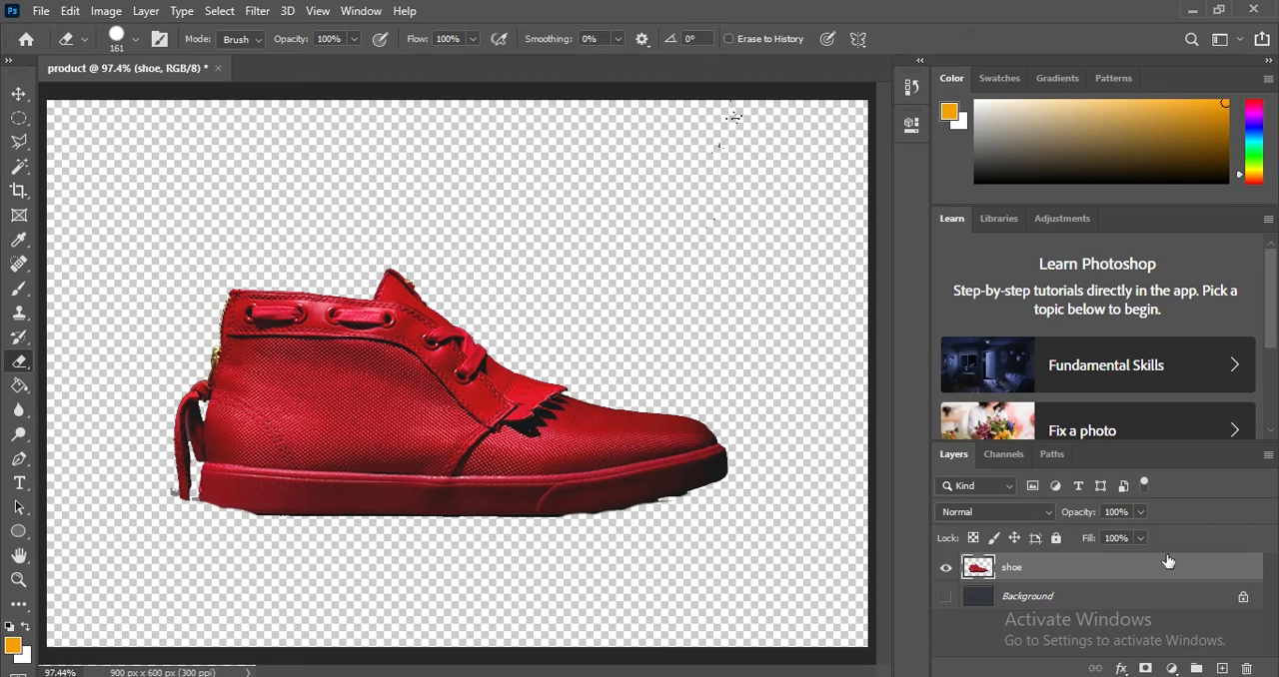
Show the Background layer and move the cut-out shoe higher on the canvas.
click(944, 599)
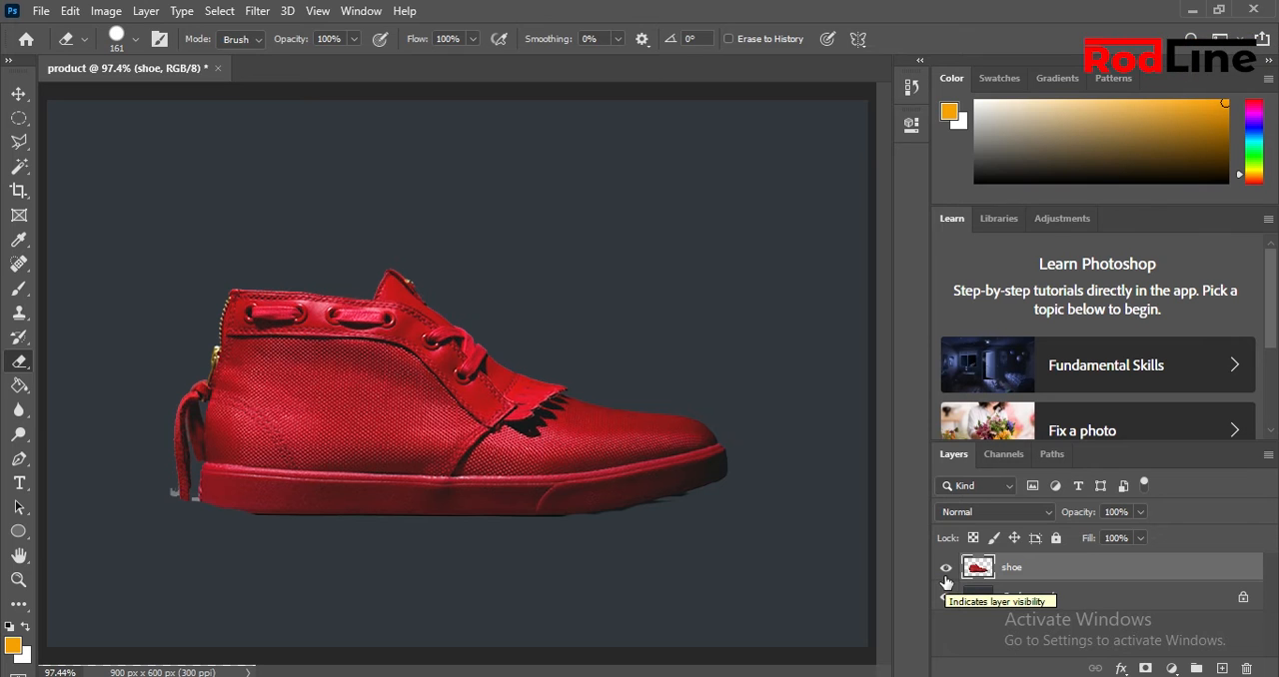
click(19, 93)
drag(400, 440, 405, 378)
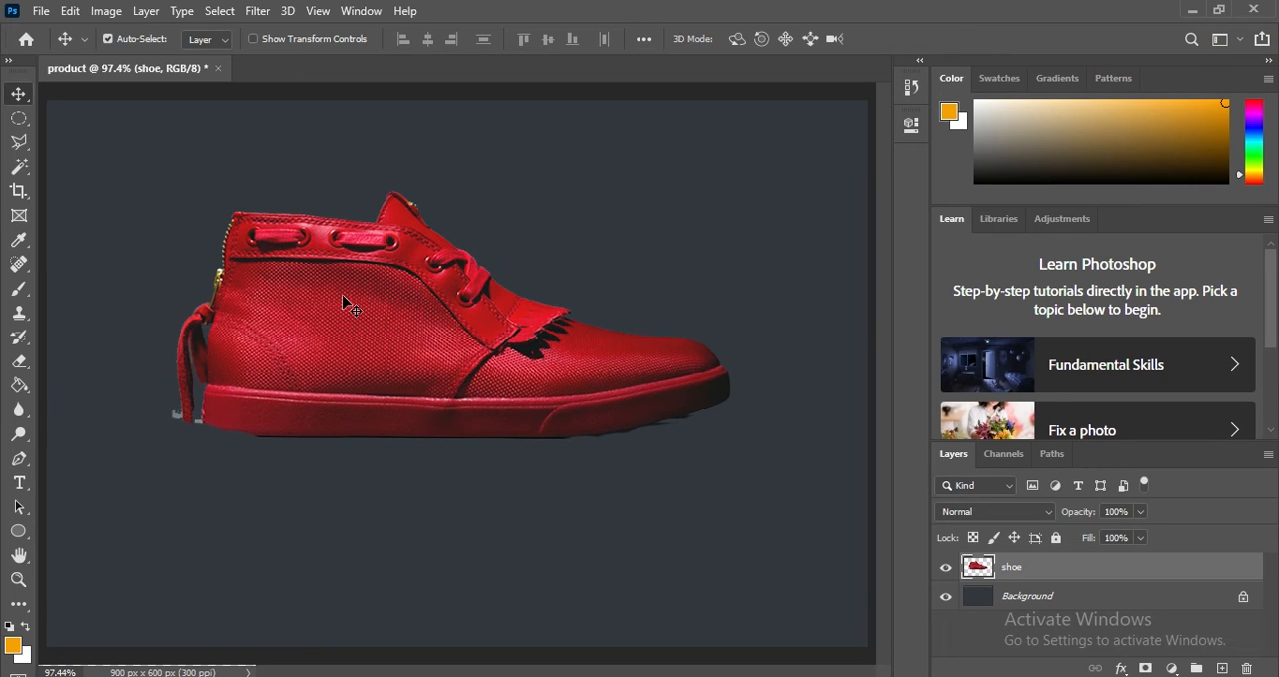
Outline the thin edge strip along the shoe's front, from the tongue to the fringe tip, with the Polygonal Lasso.
click(13, 150)
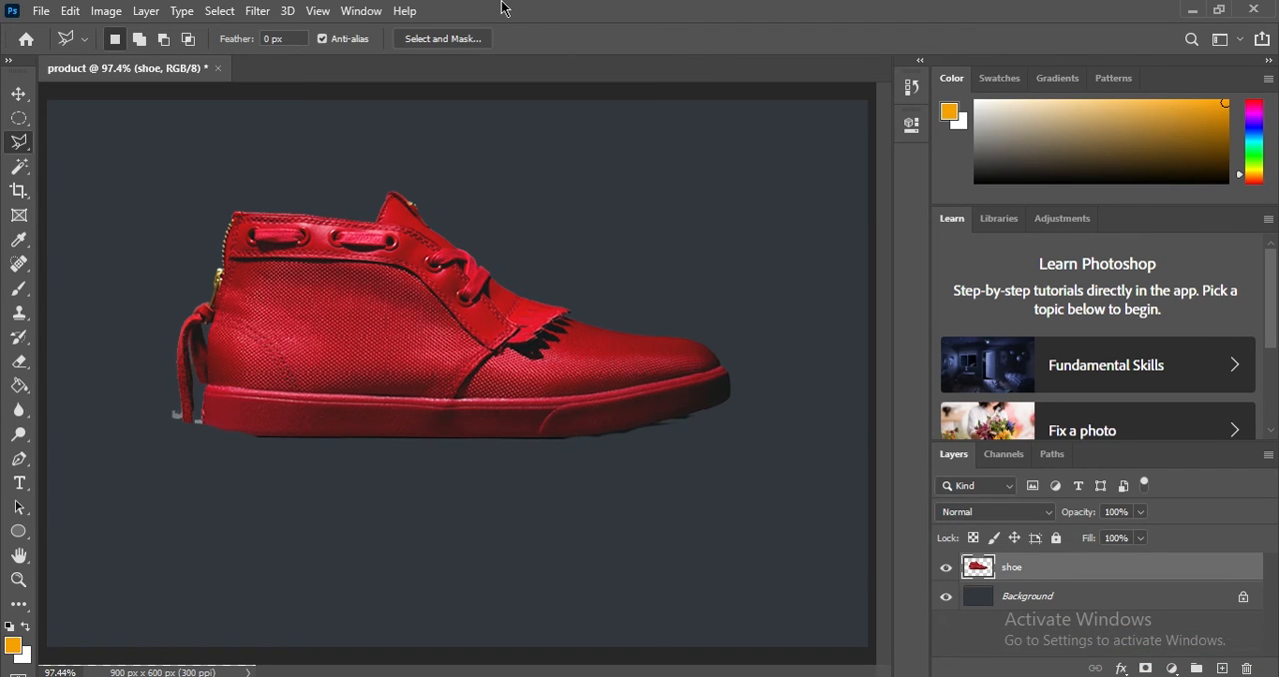
key(ctrl+plus)
key(ctrl+plus)
key(ctrl+plus)
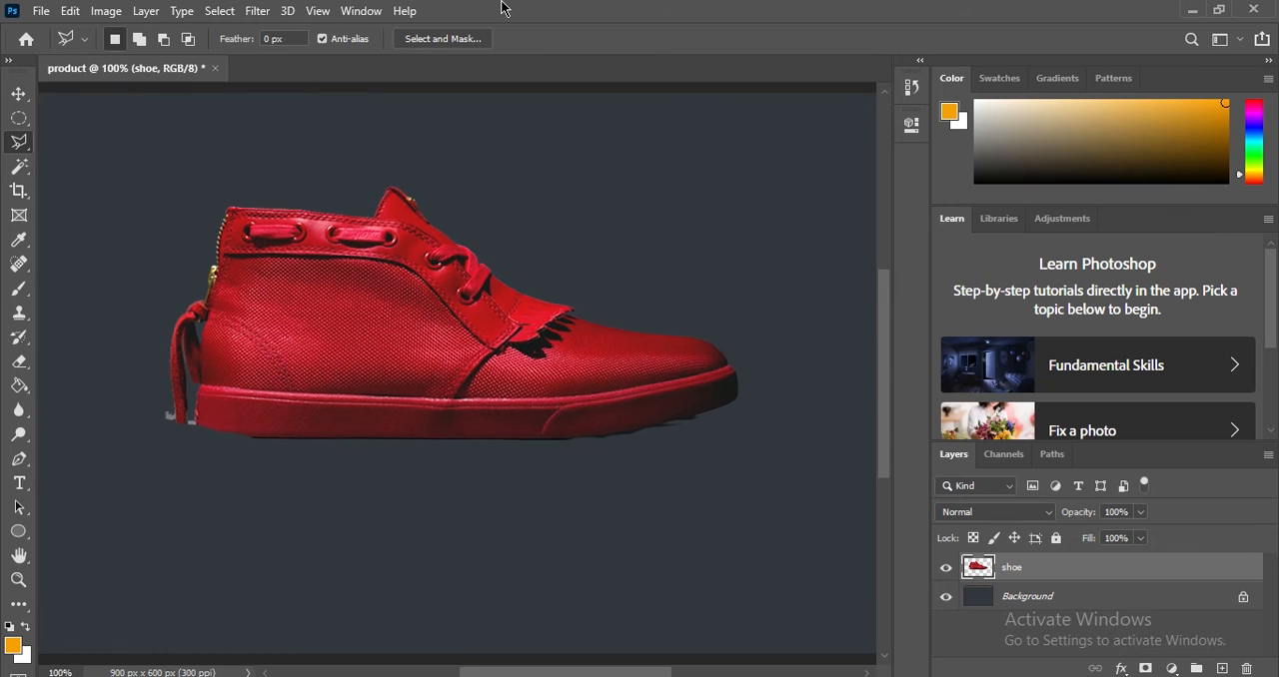
scroll(468, 221, up, 5)
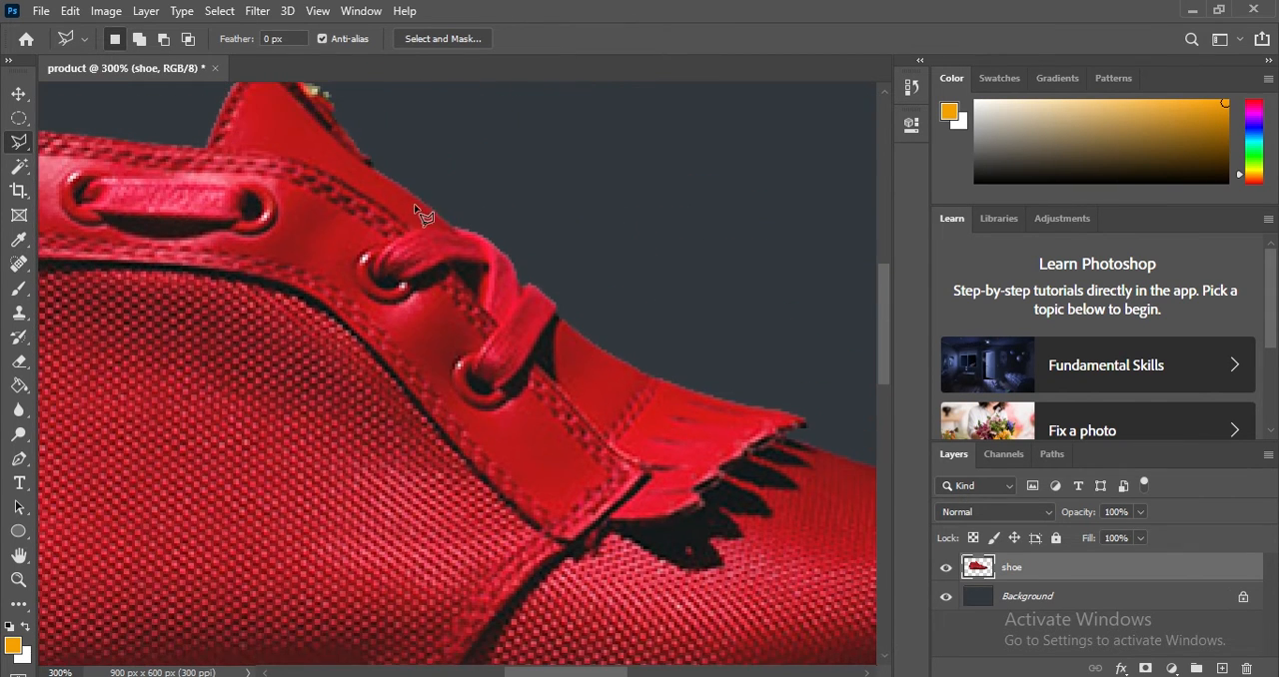
scroll(364, 180, up, 1)
click(354, 168)
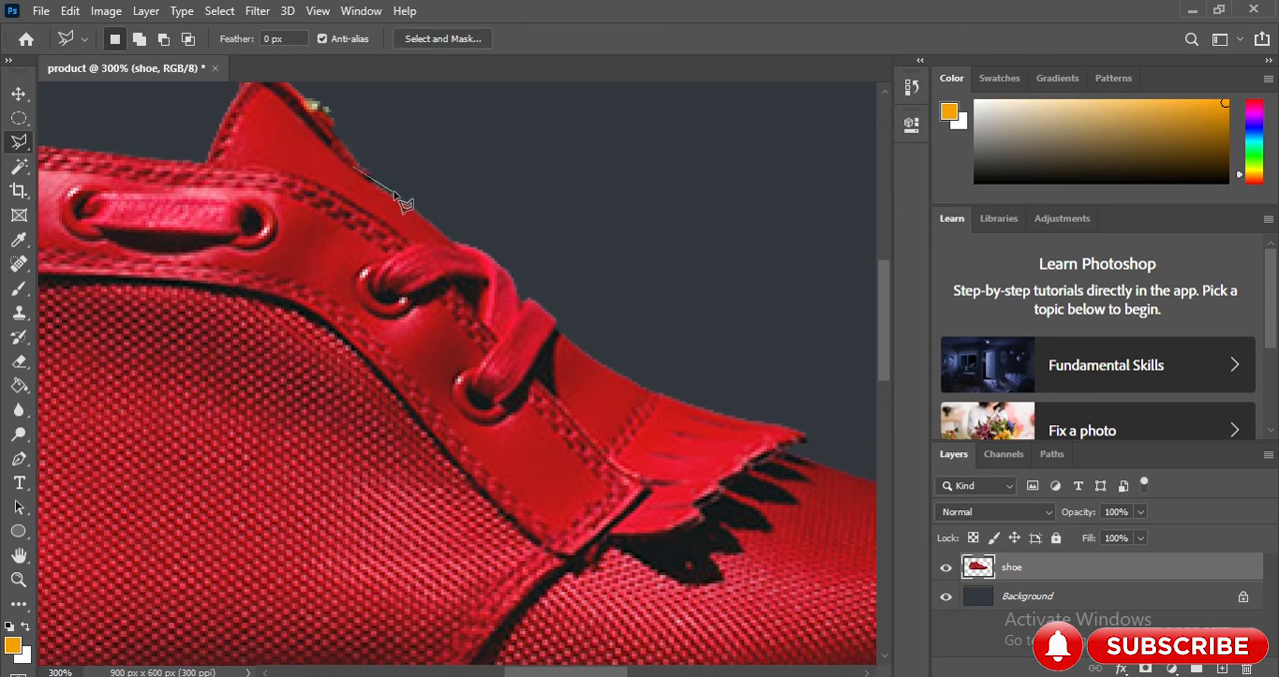
click(447, 233)
click(503, 262)
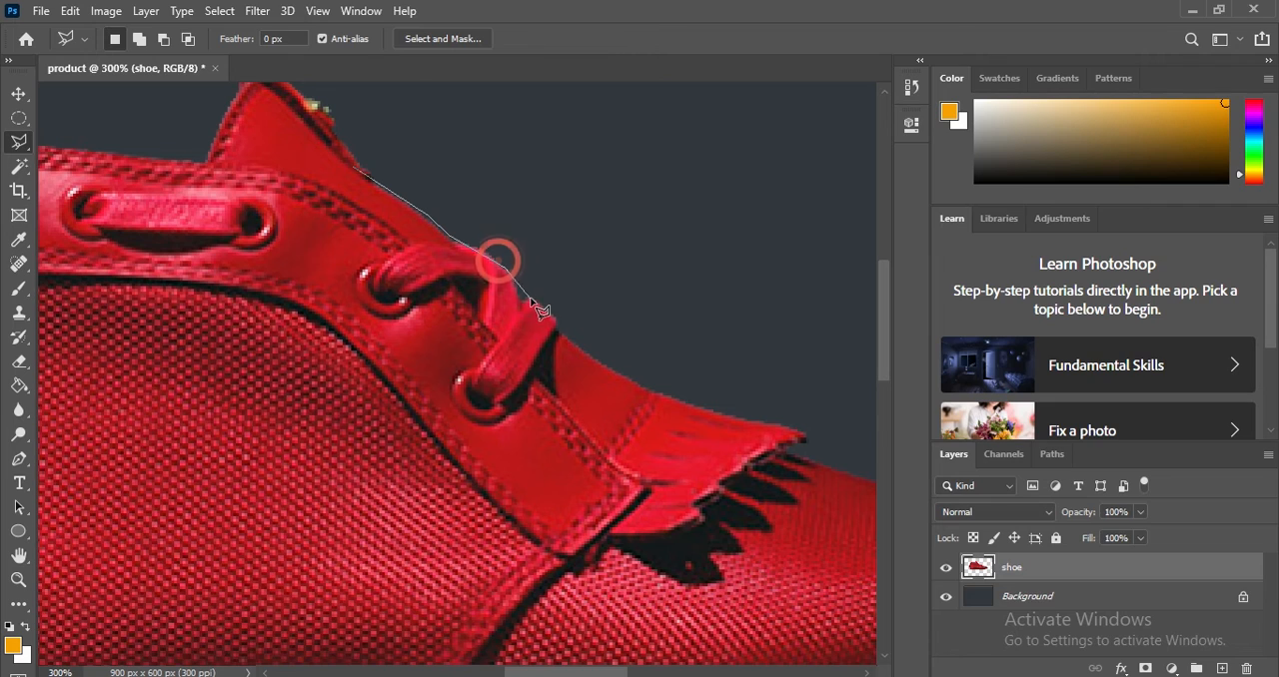
click(528, 287)
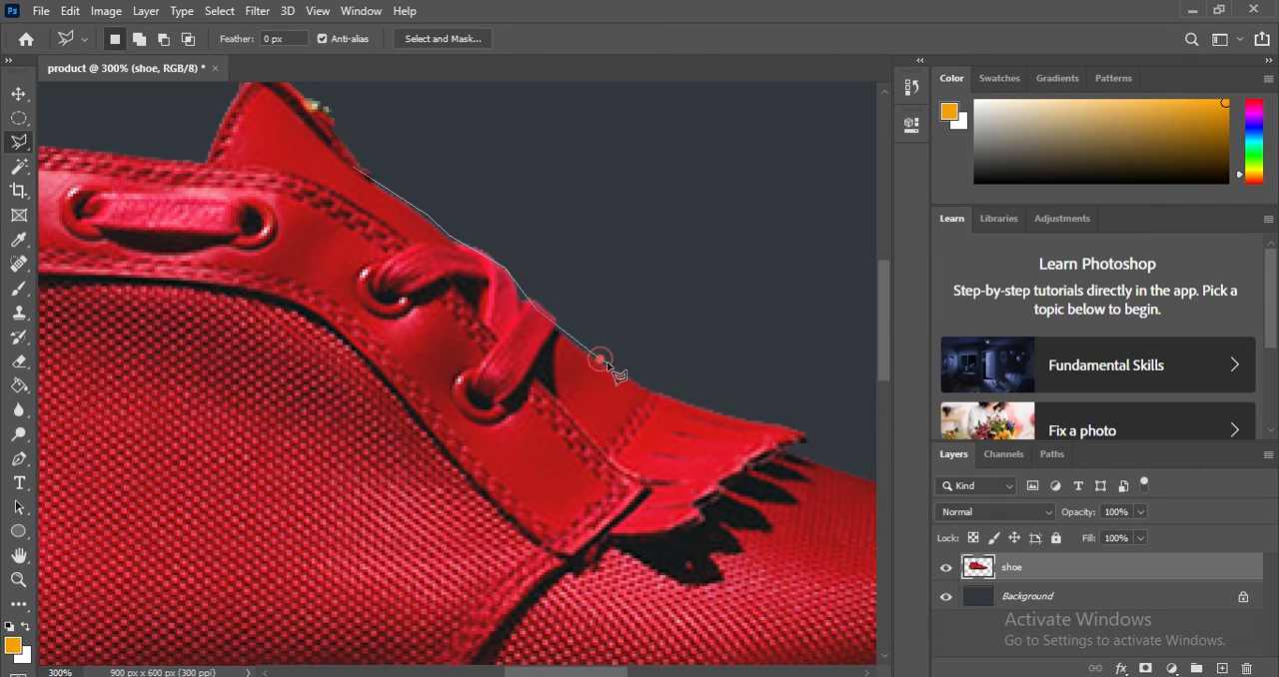
click(659, 388)
click(370, 162)
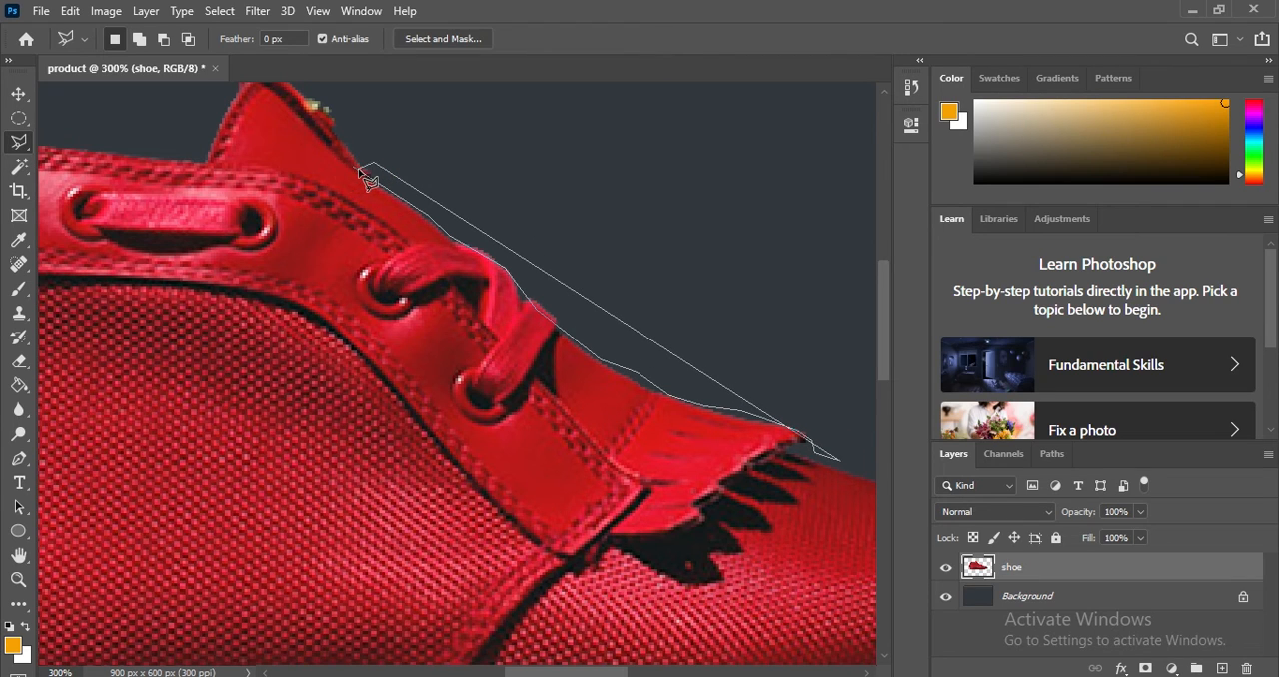
click(359, 172)
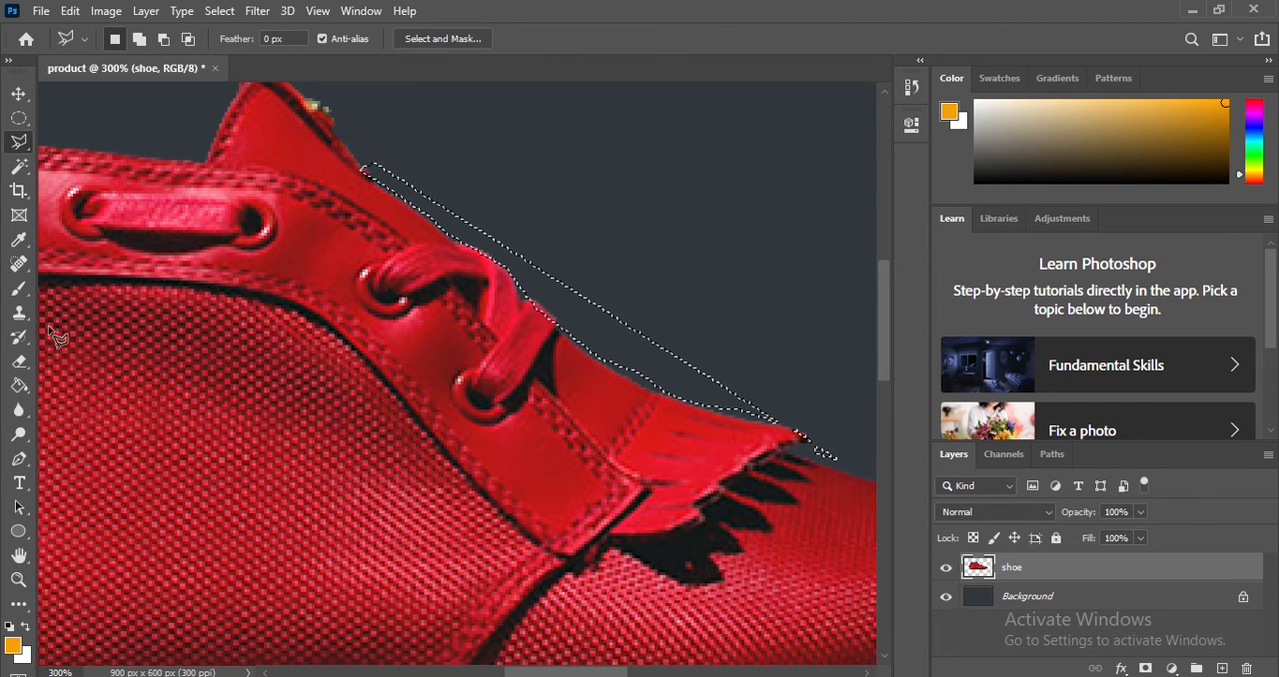
Erase the stray edge pixels inside the selection along the laces and clear the selection.
click(19, 362)
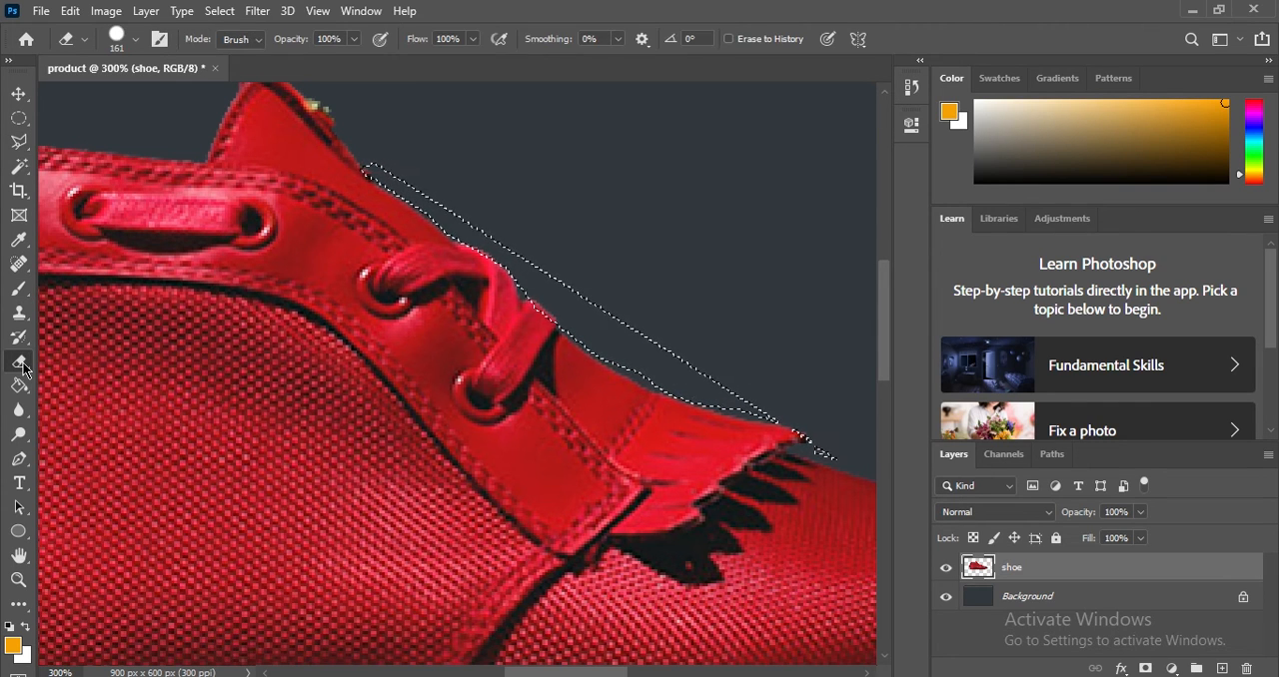
mouse_move(438, 229)
mouse_down()
mouse_move(570, 285)
mouse_move(576, 307)
mouse_move(487, 320)
mouse_up()
click(19, 141)
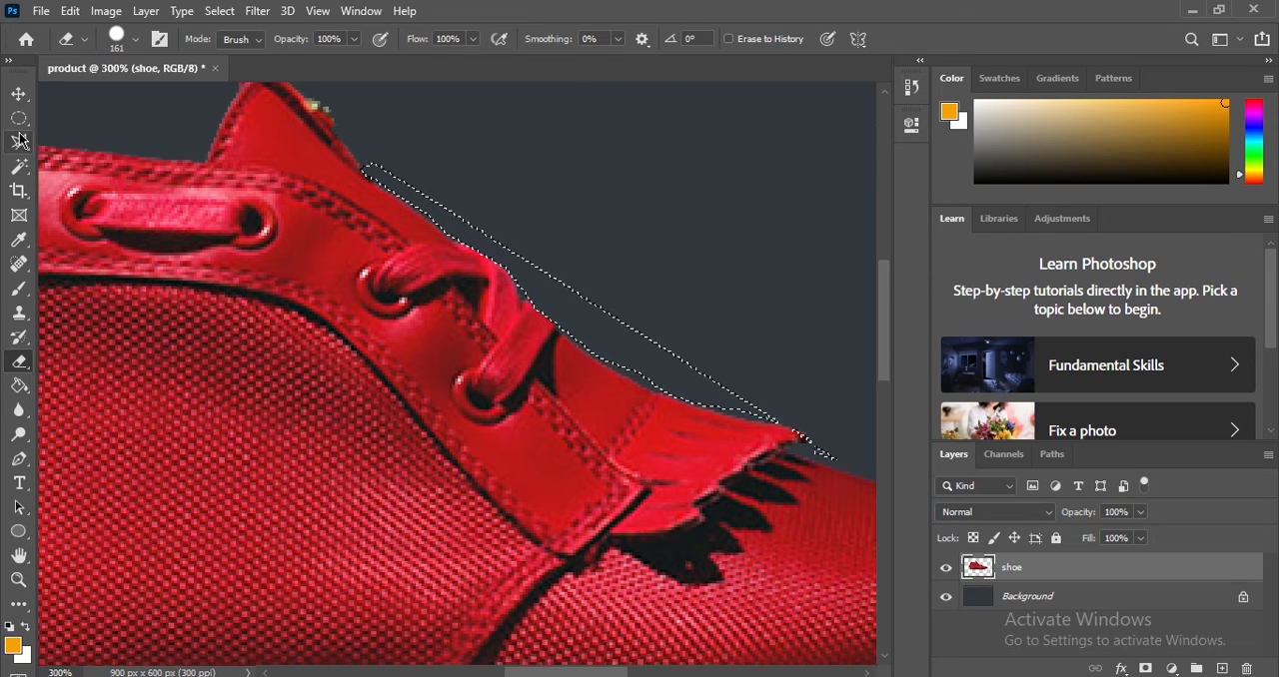
click(511, 267)
right_click(509, 264)
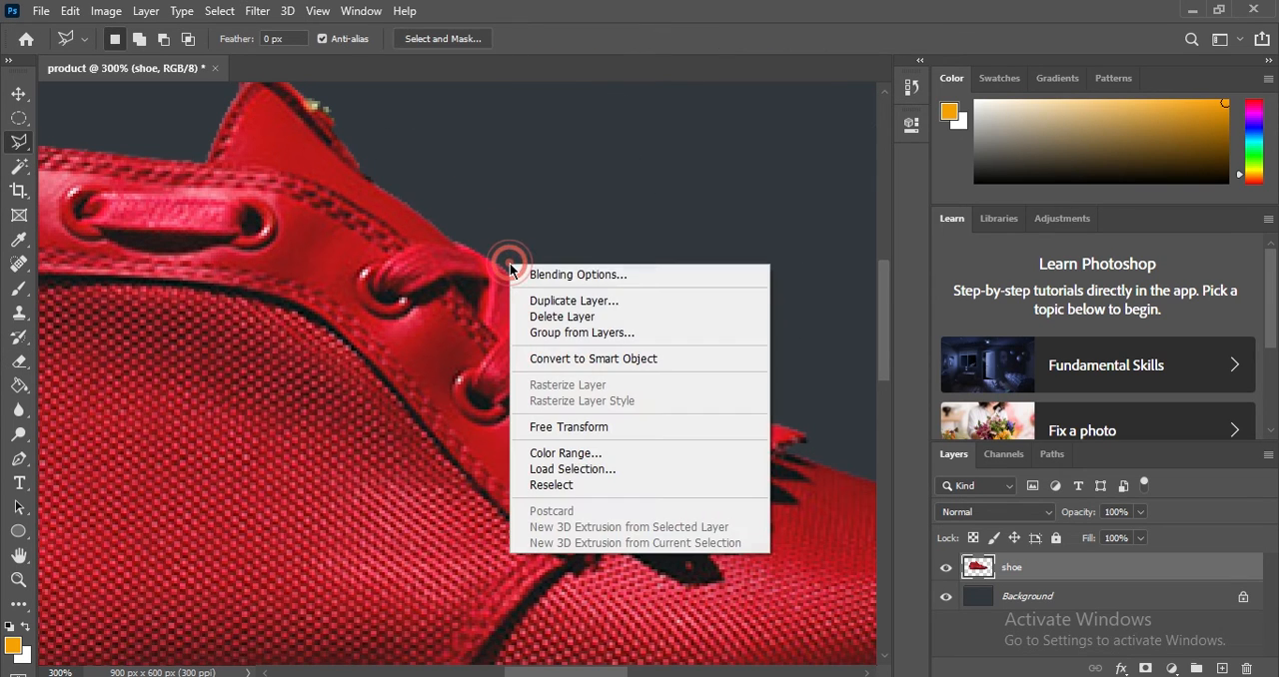
click(526, 202)
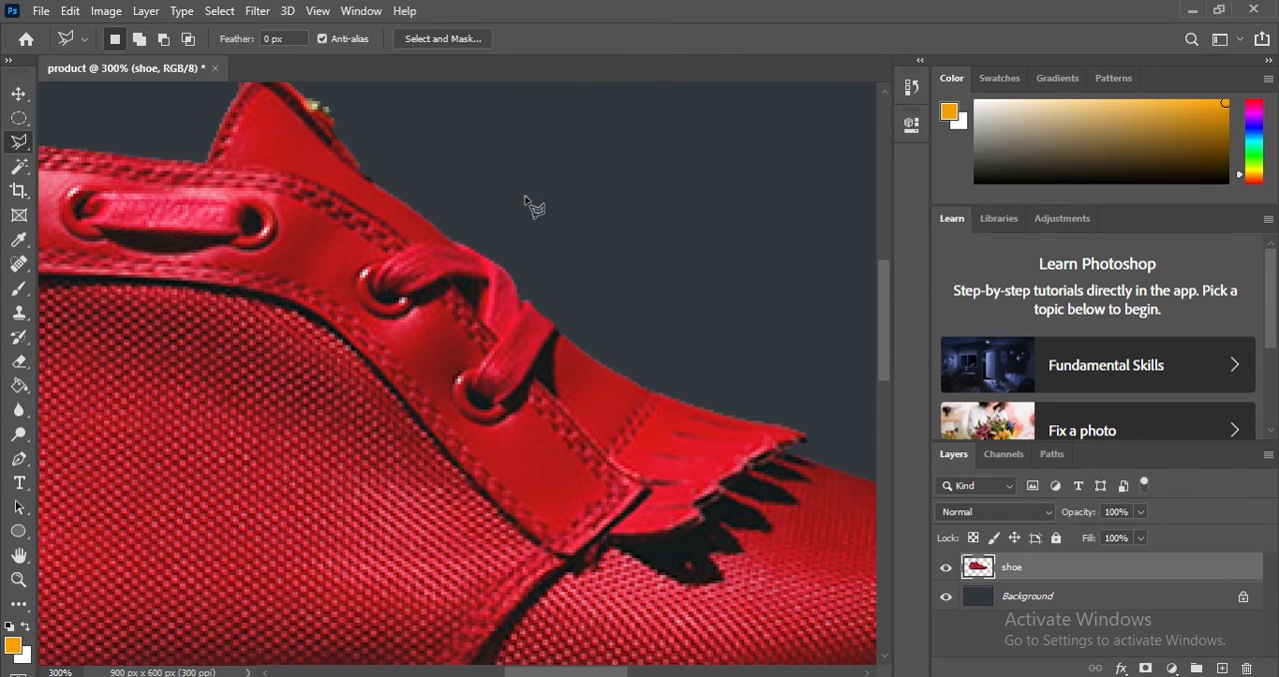
Switch to the Magnetic Lasso tool and fit the whole canvas on screen.
right_click(19, 143)
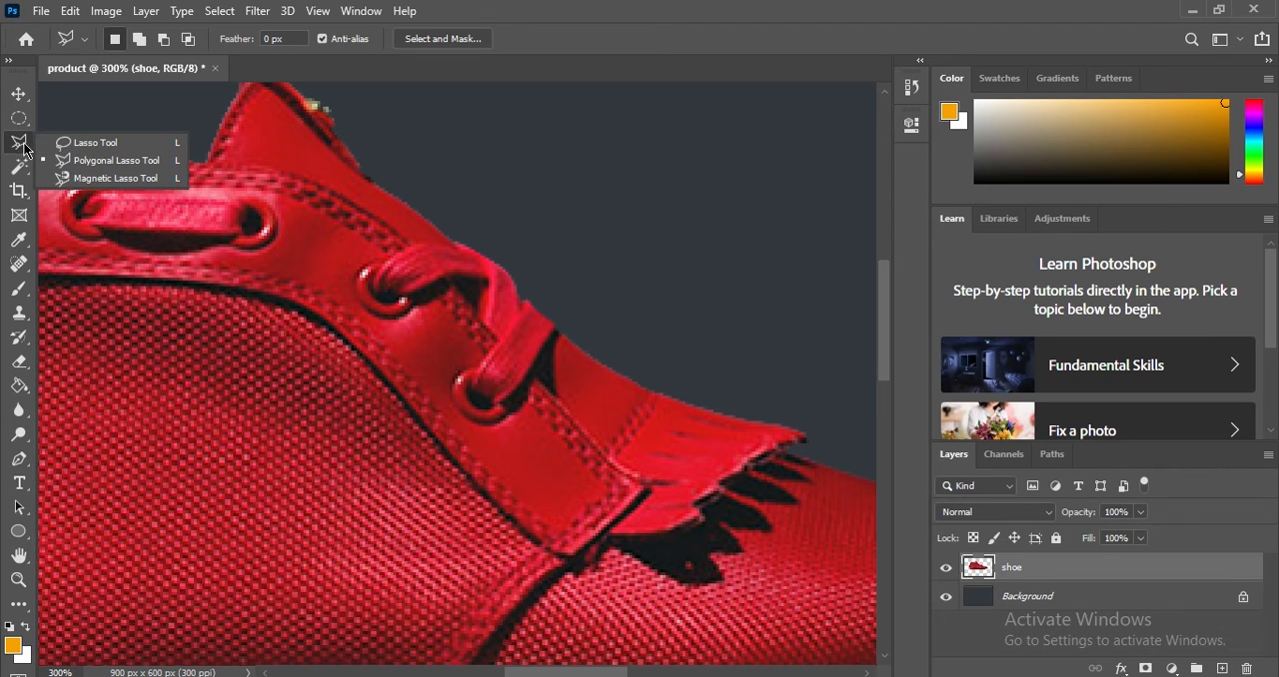
click(89, 180)
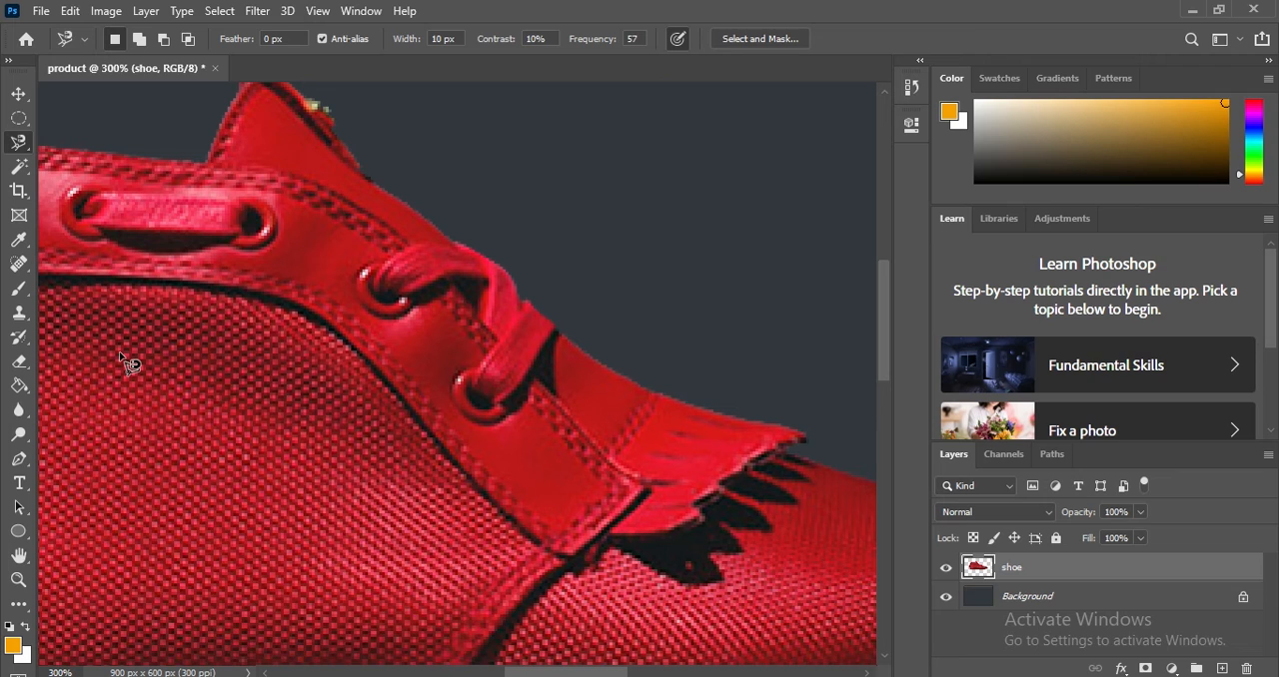
key(ctrl+minus)
key(ctrl+minus)
key(ctrl+minus)
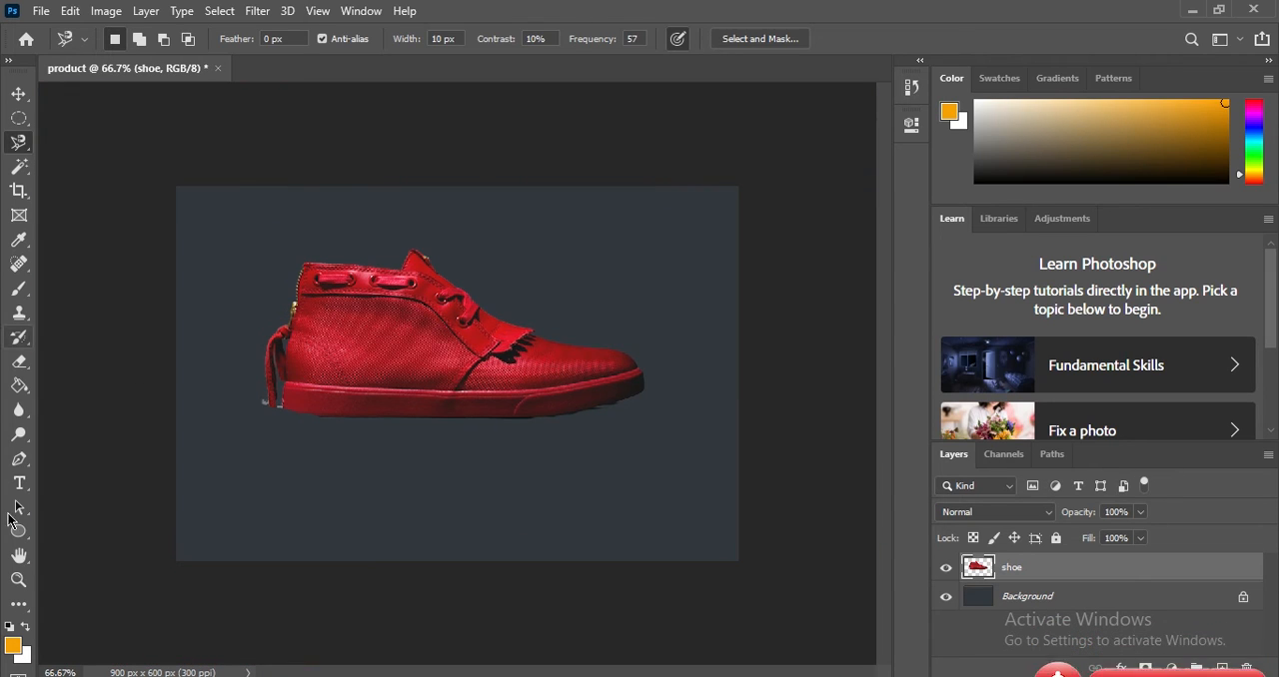
click(19, 579)
right_click(248, 415)
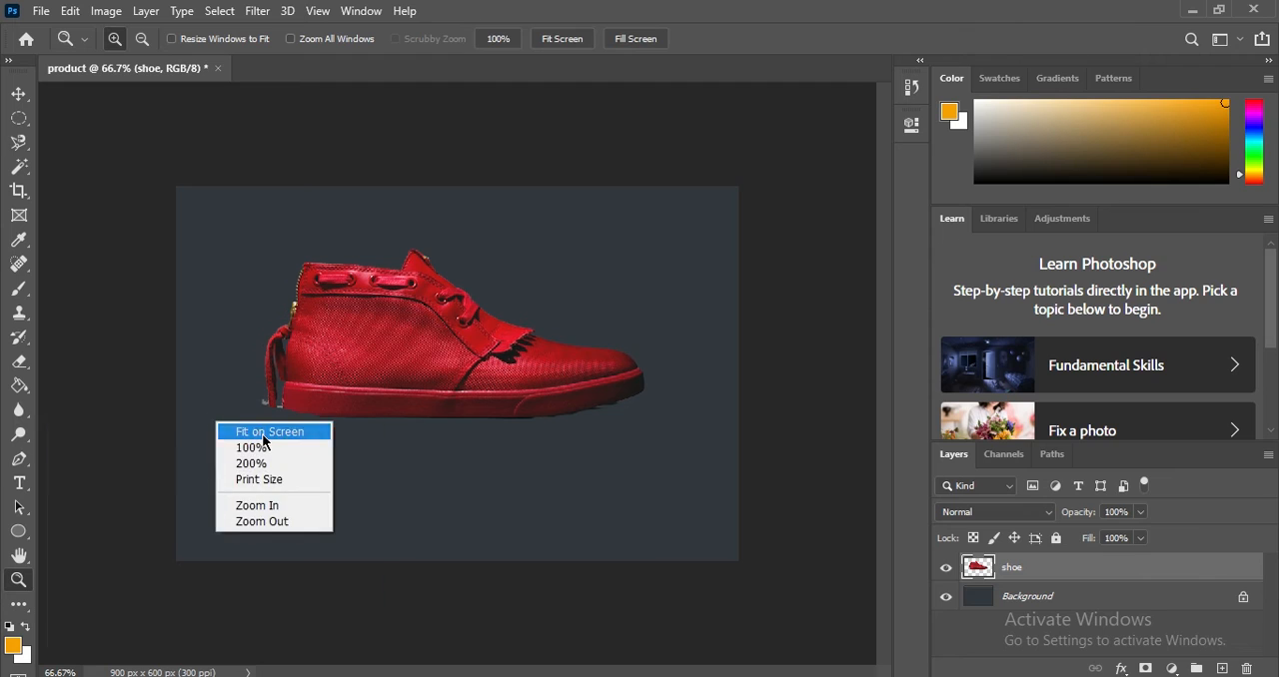
click(252, 432)
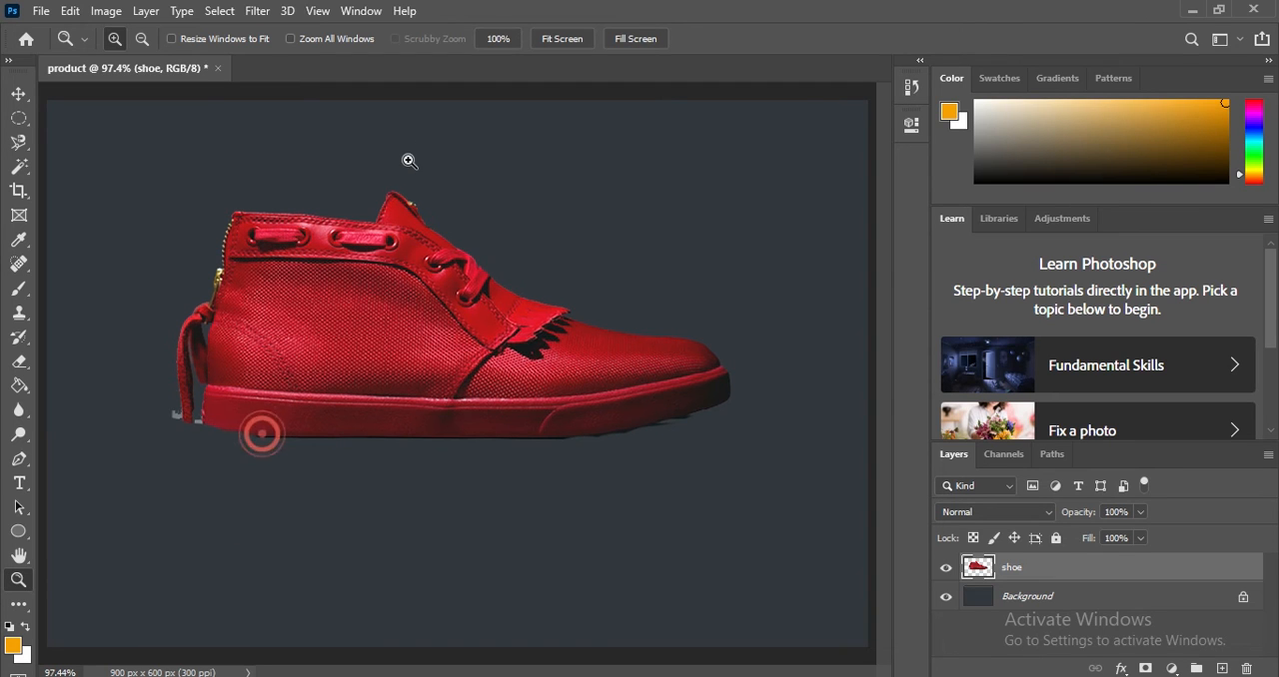
click(21, 146)
right_click(29, 154)
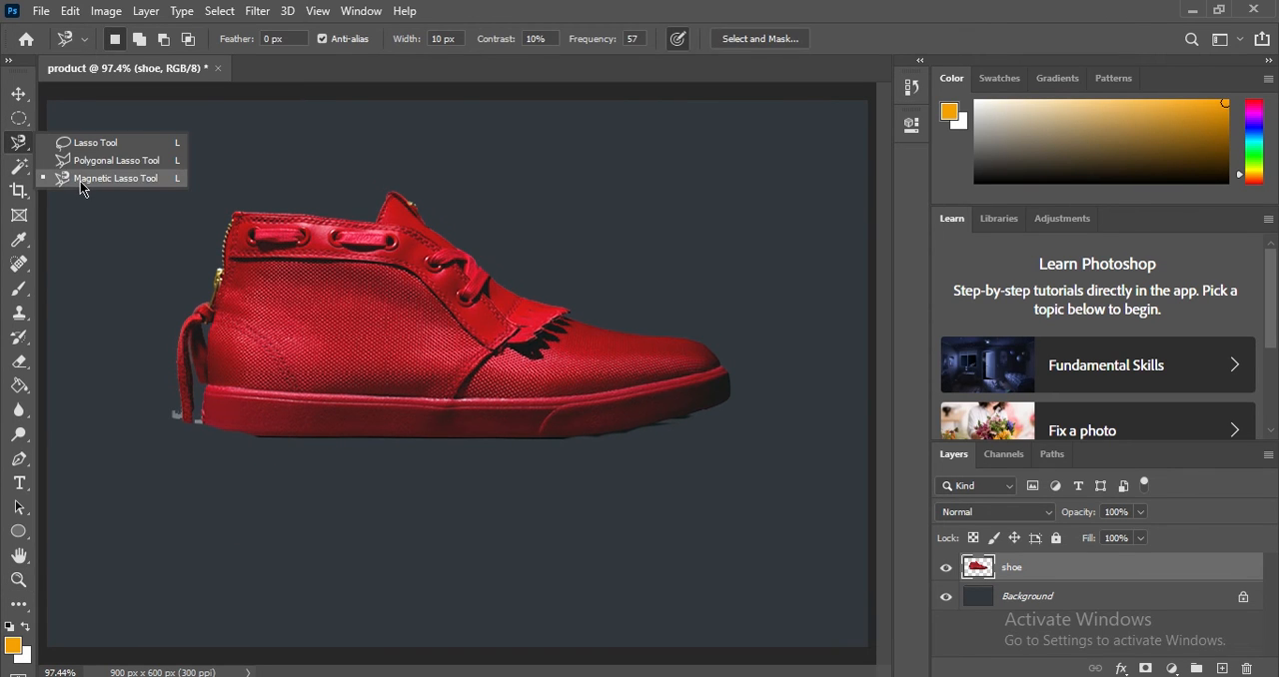
click(80, 175)
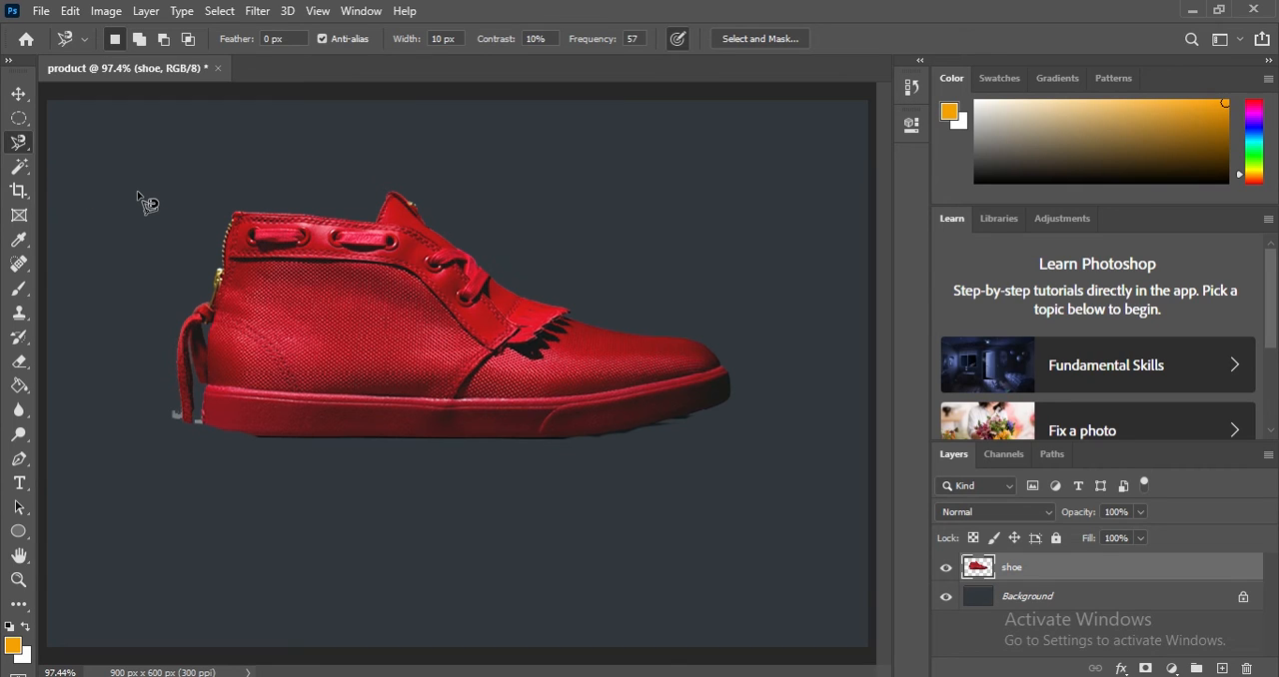
Draw a small trial selection with the Magnetic Lasso on the empty canvas beside the shoe's heel collar.
click(137, 191)
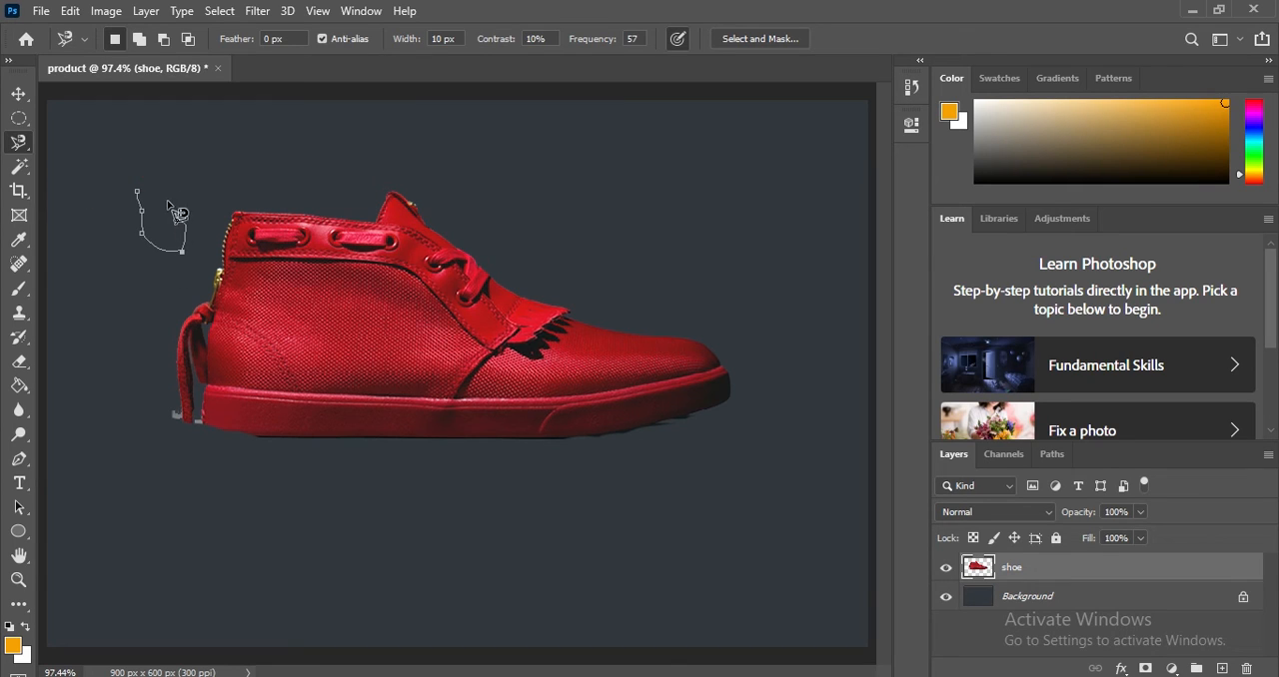
click(138, 188)
click(138, 191)
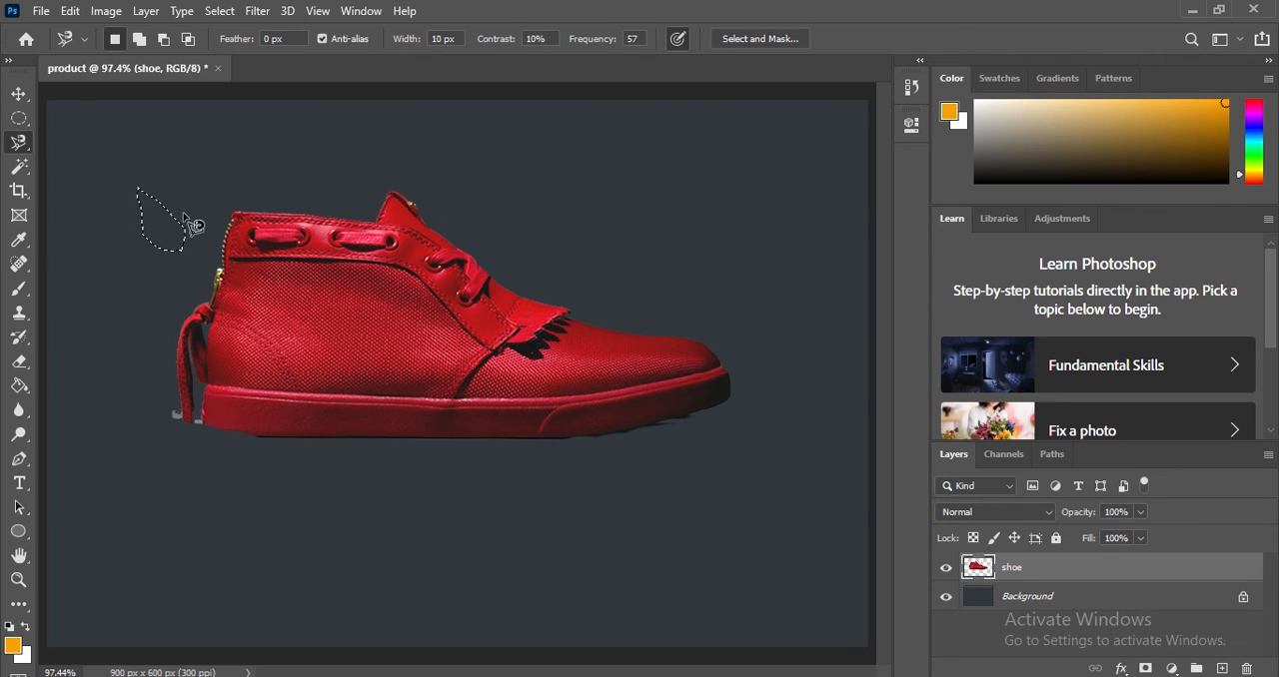
Trace the outline of the whole shoe with the Magnetic Lasso, starting at the heel collar, and close the selection.
click(228, 224)
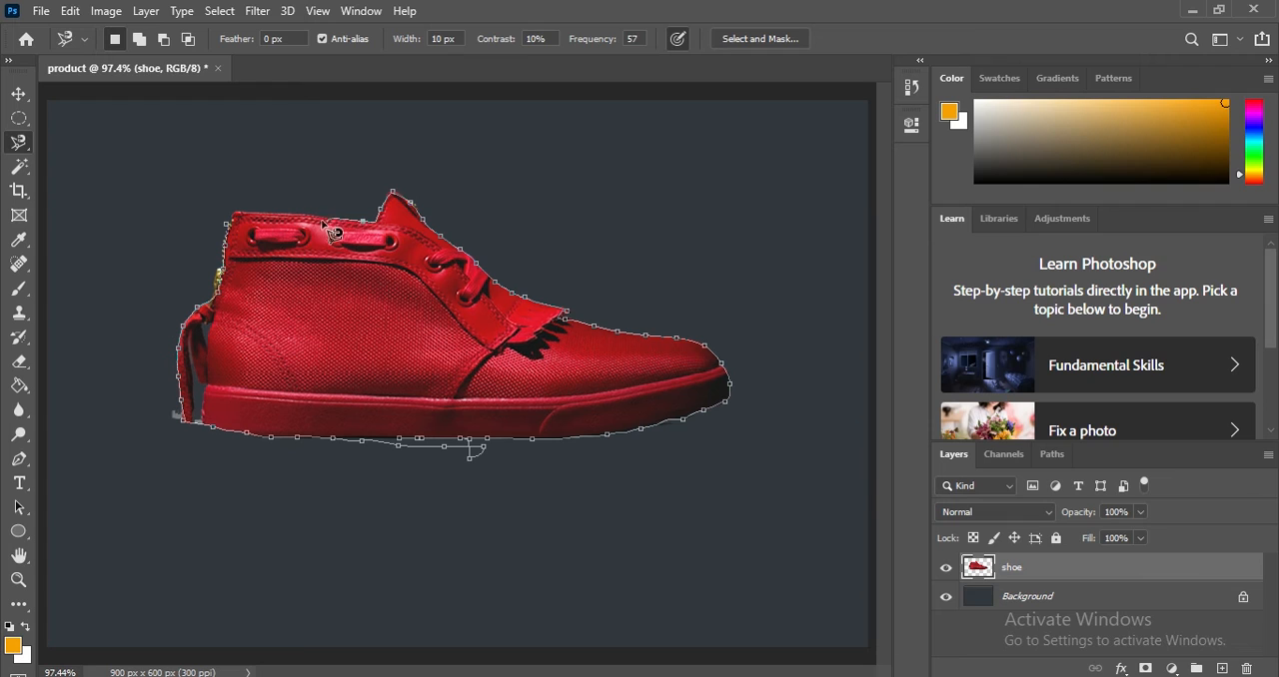
click(236, 240)
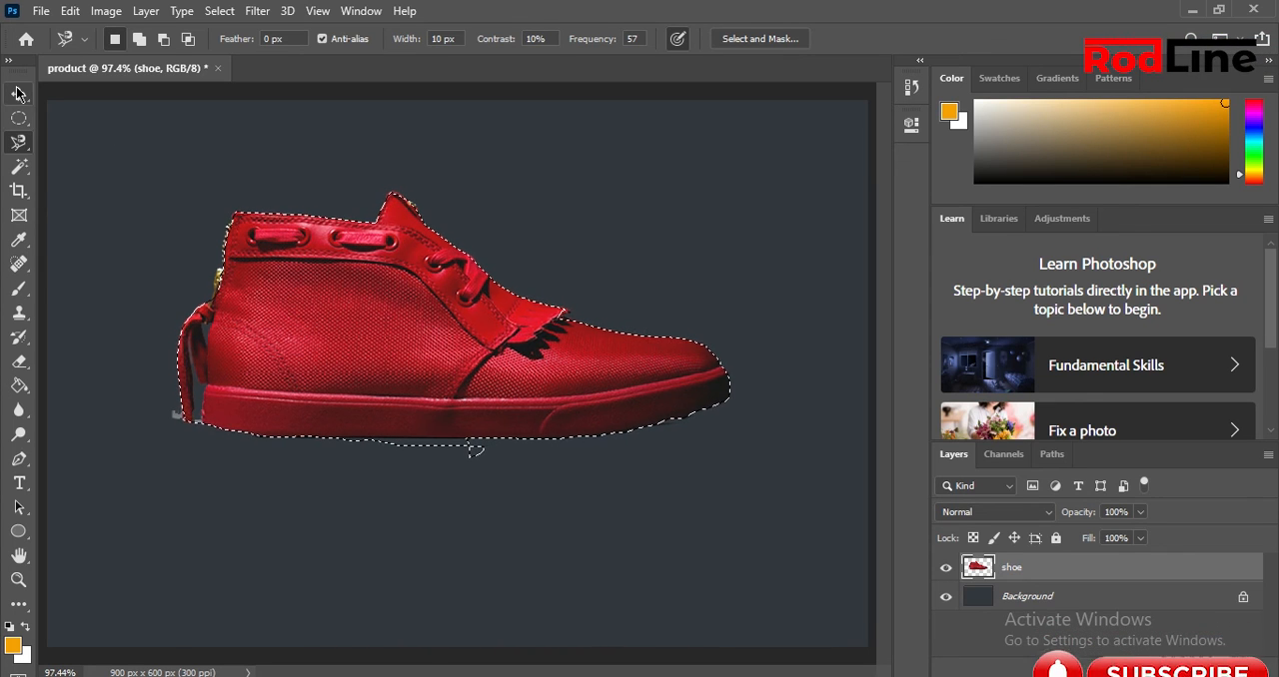
Erase a round patch of the shoe's heel area inside the selection, and undo the erasing.
click(20, 364)
click(124, 522)
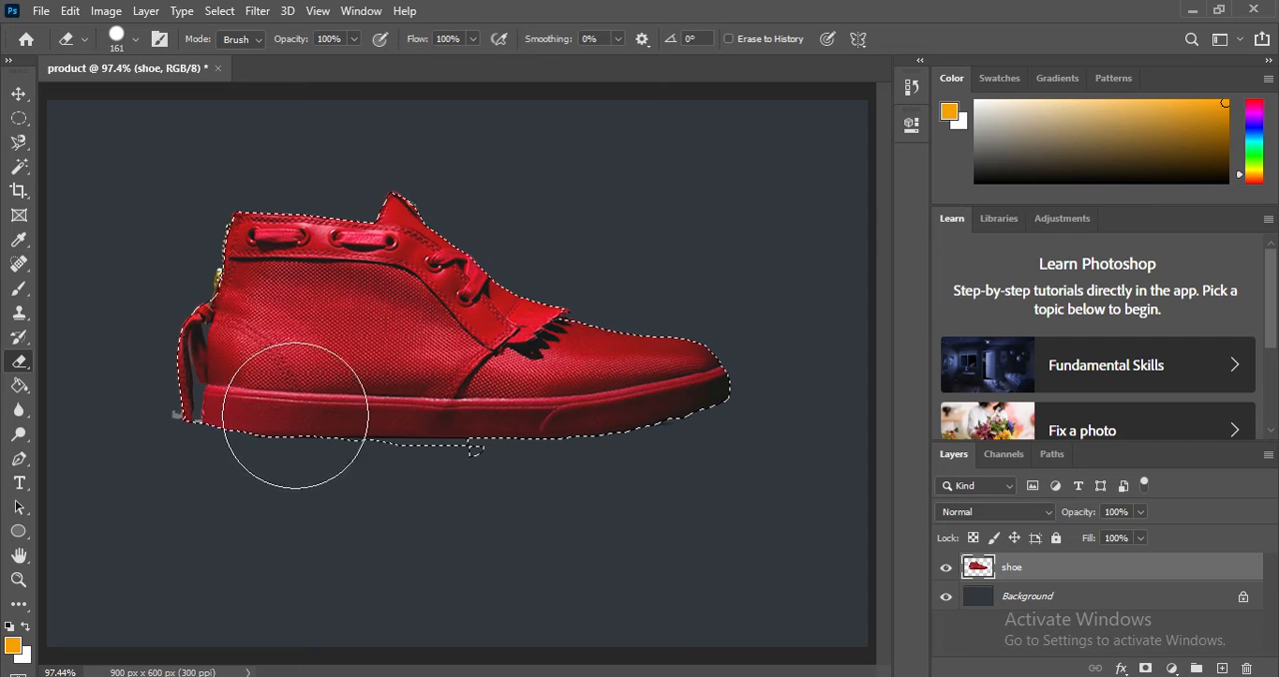
click(287, 372)
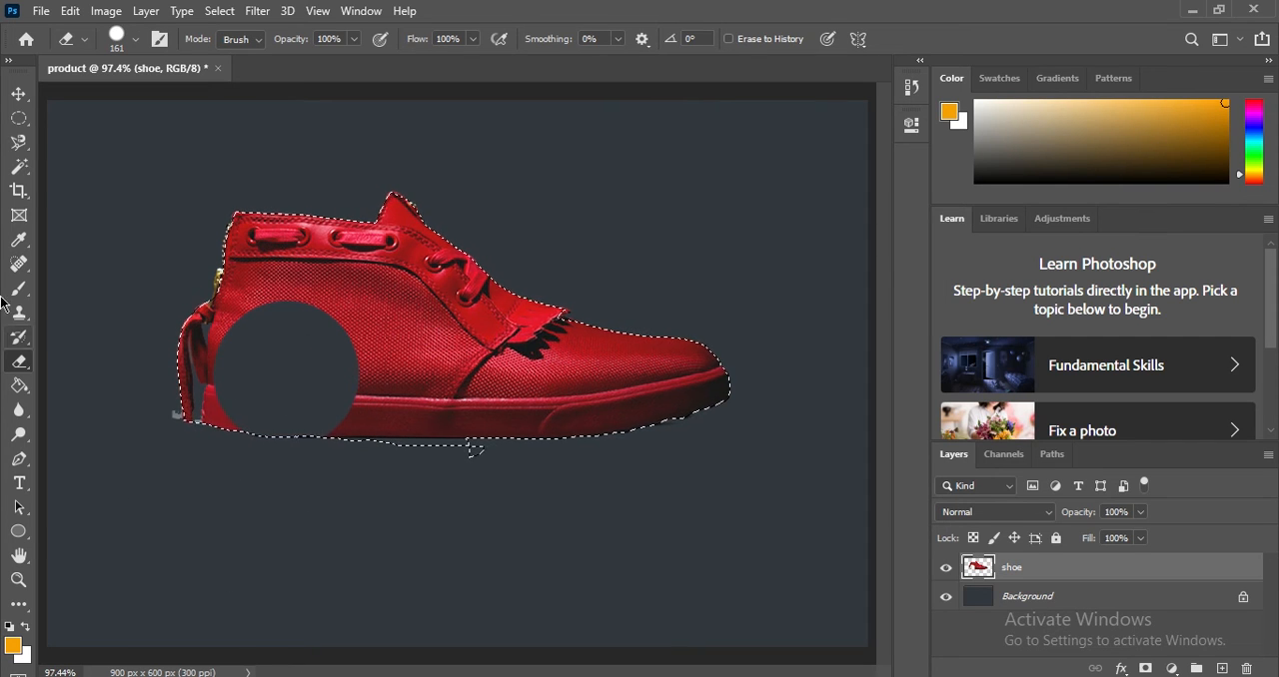
click(14, 98)
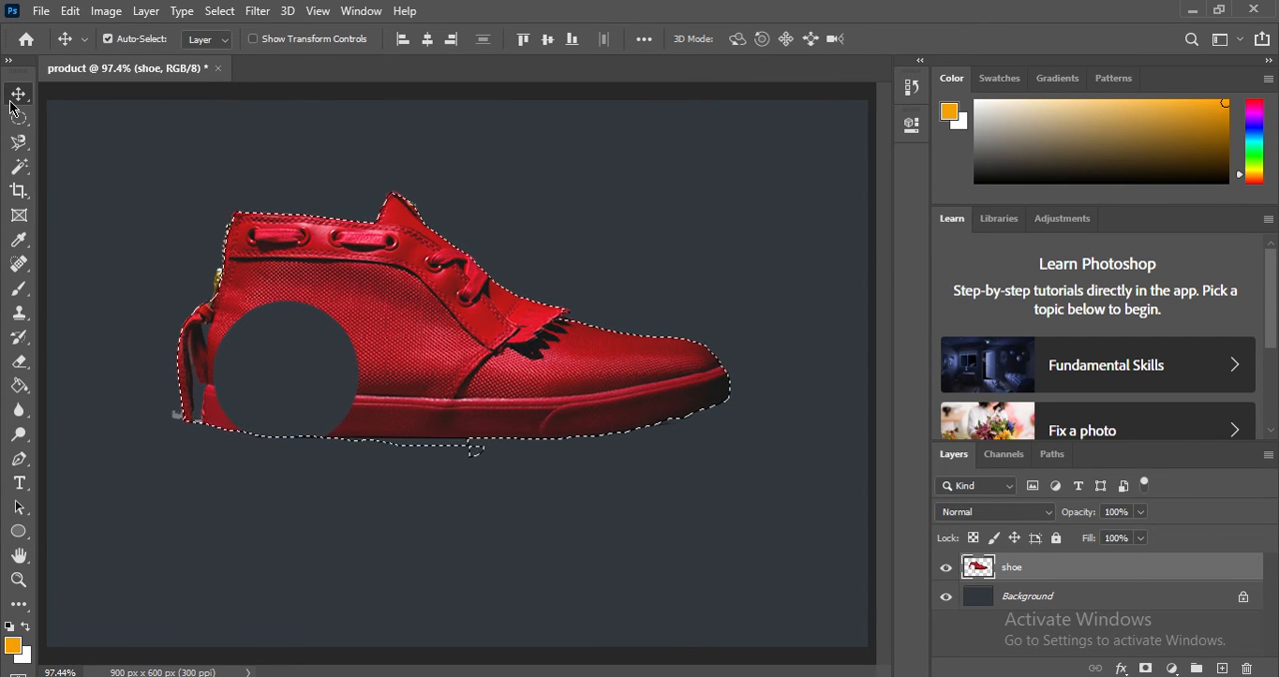
key(ctrl)
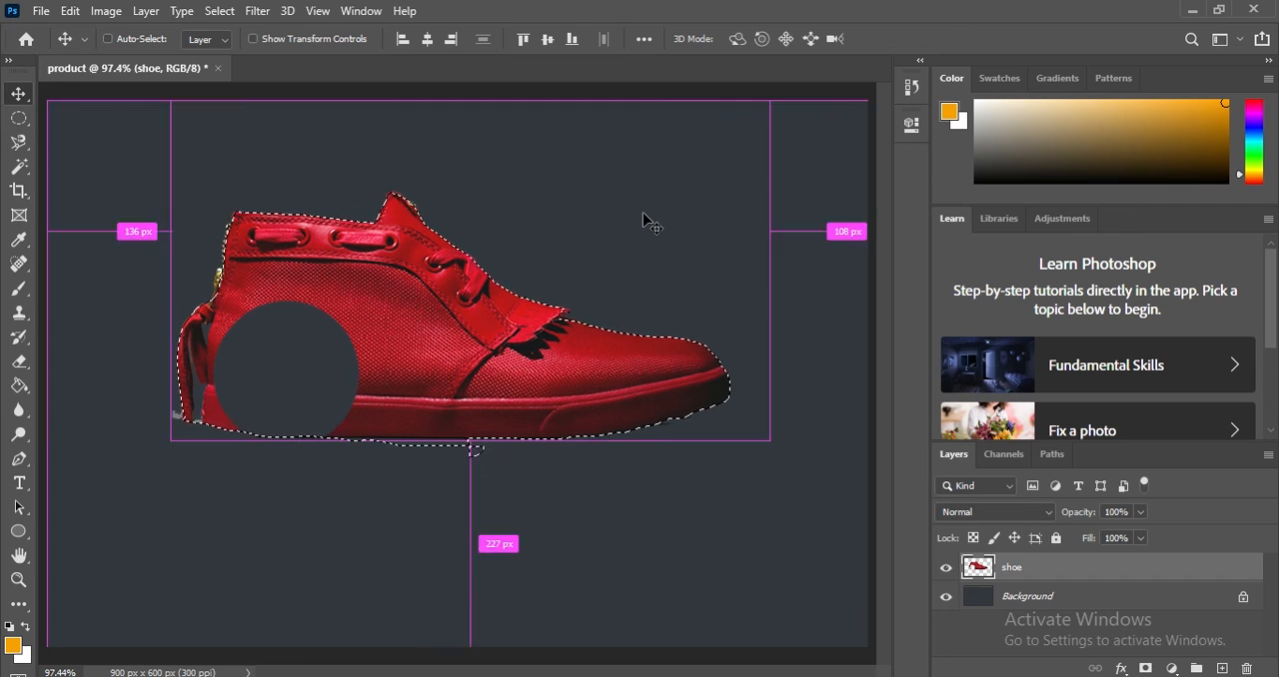
key(ctrl+z)
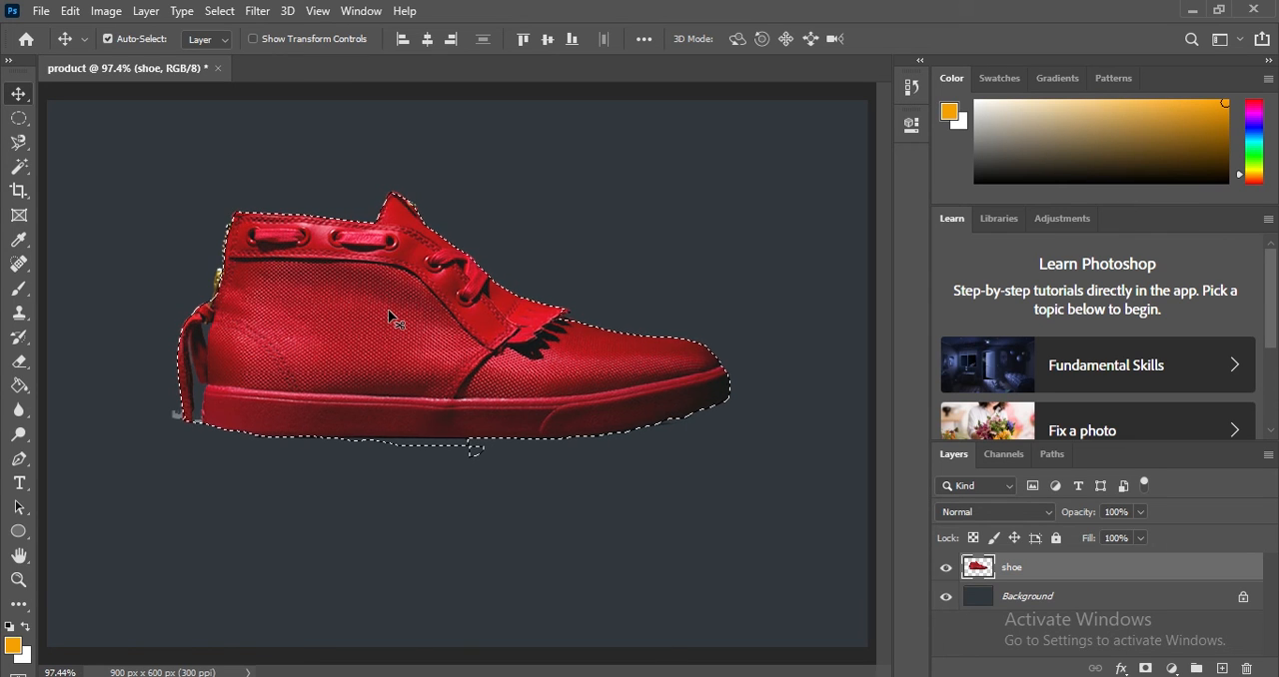
Move the selected shoe pixels down and to the right, away from the leftover edge fragments.
drag(371, 320, 534, 548)
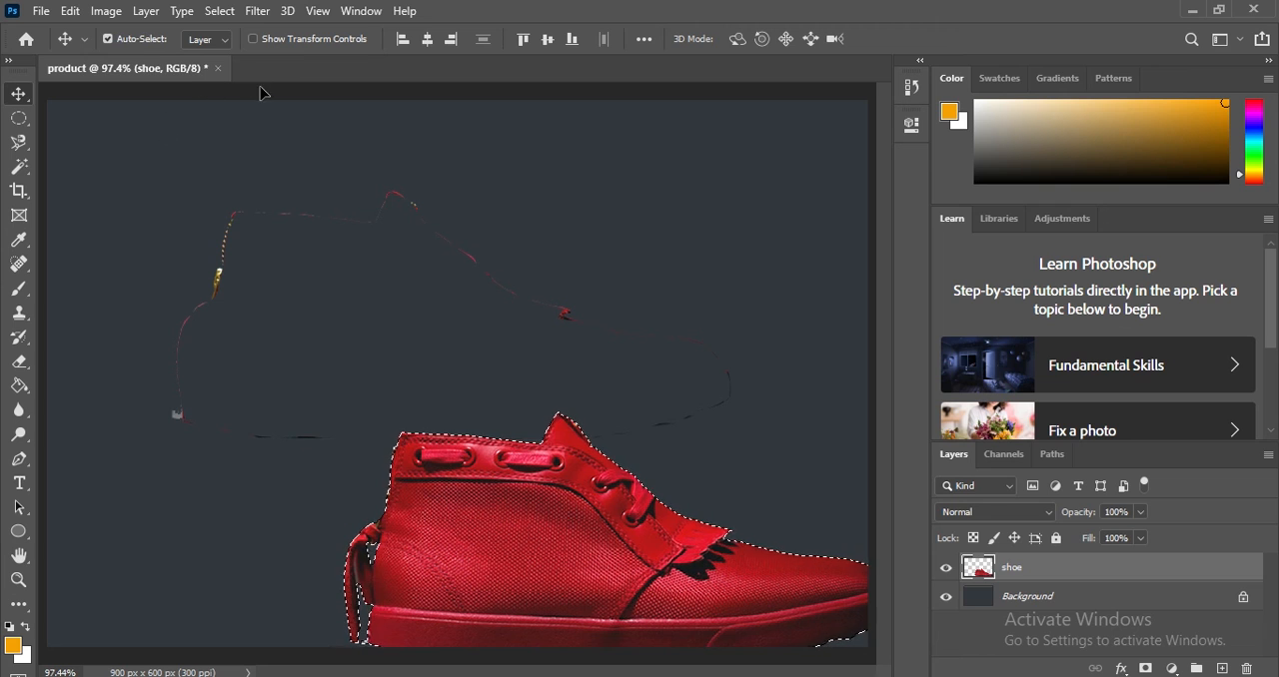
Create a new 3 x 2 inch RGB document at 300 pixels/inch with the custom dark background.
click(41, 11)
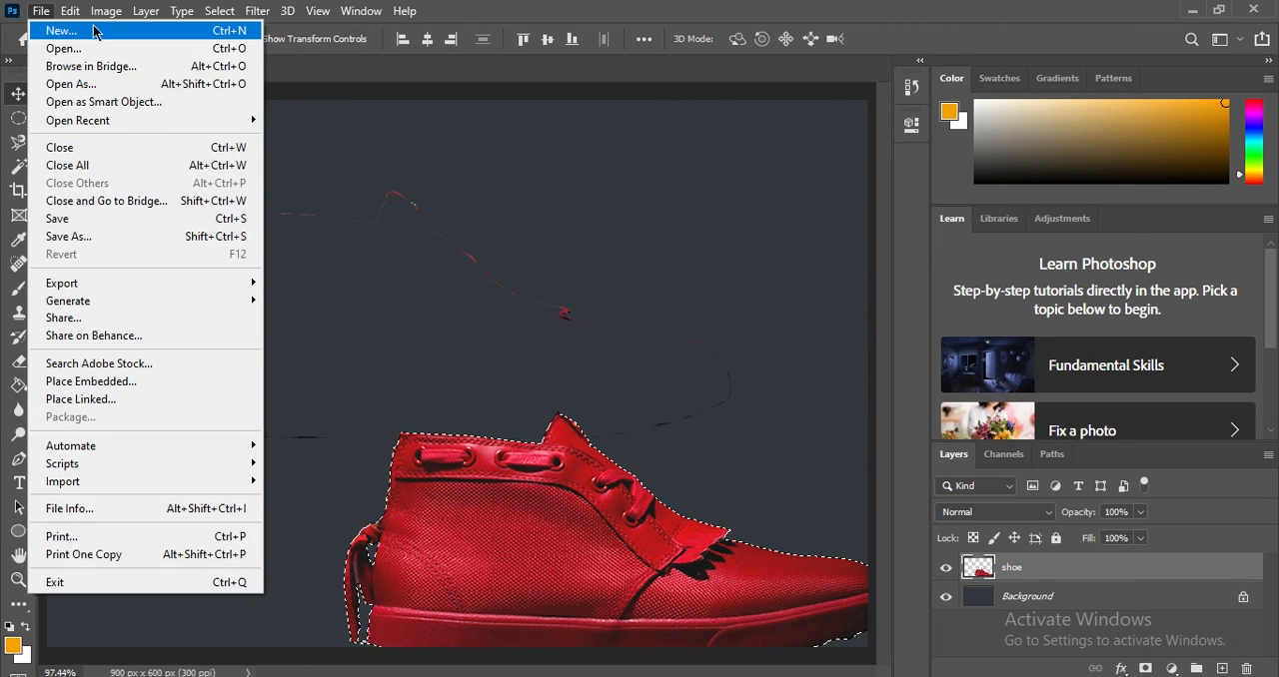
click(55, 31)
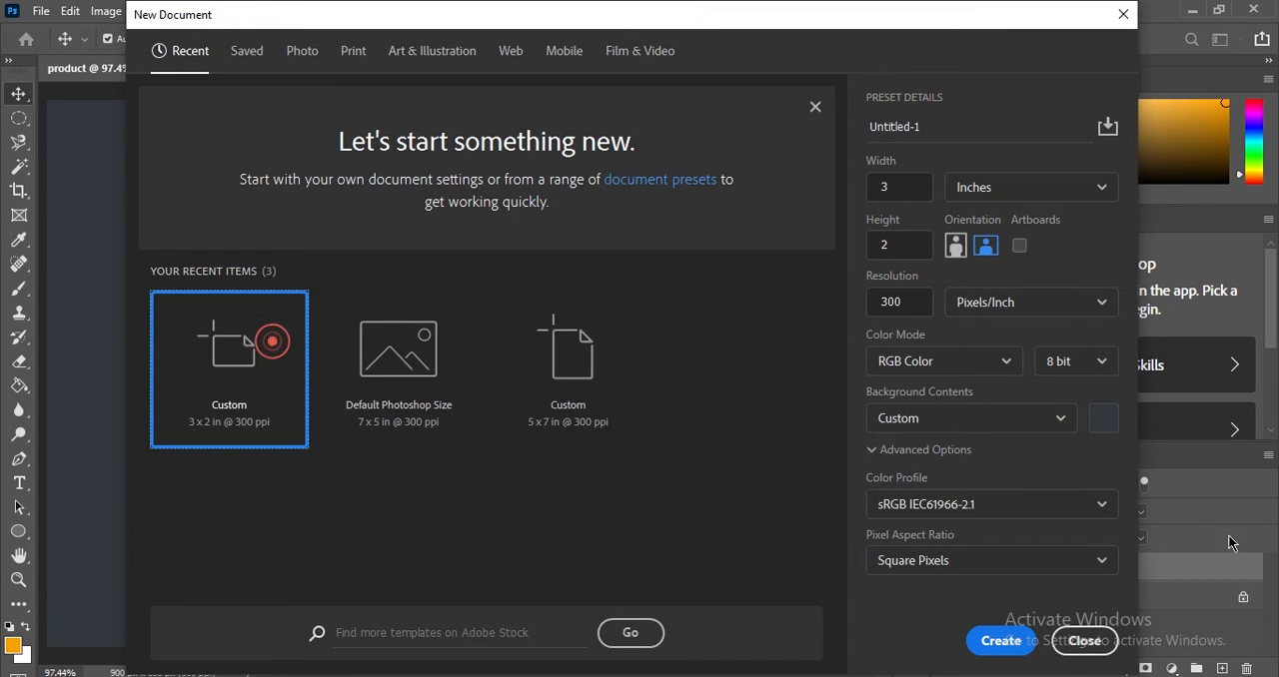
click(1001, 640)
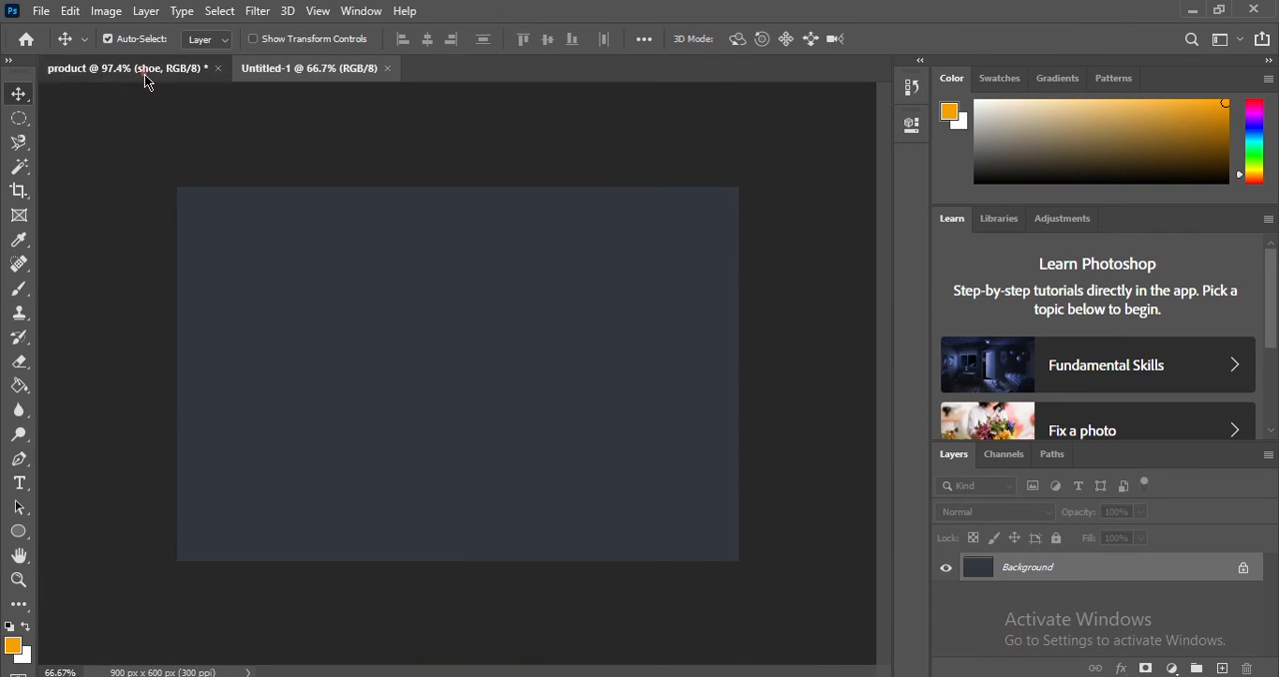
Copy the selected shoe from the product document into Untitled-1 and place it near the middle of the canvas.
click(143, 72)
drag(590, 531, 318, 62)
drag(379, 408, 457, 373)
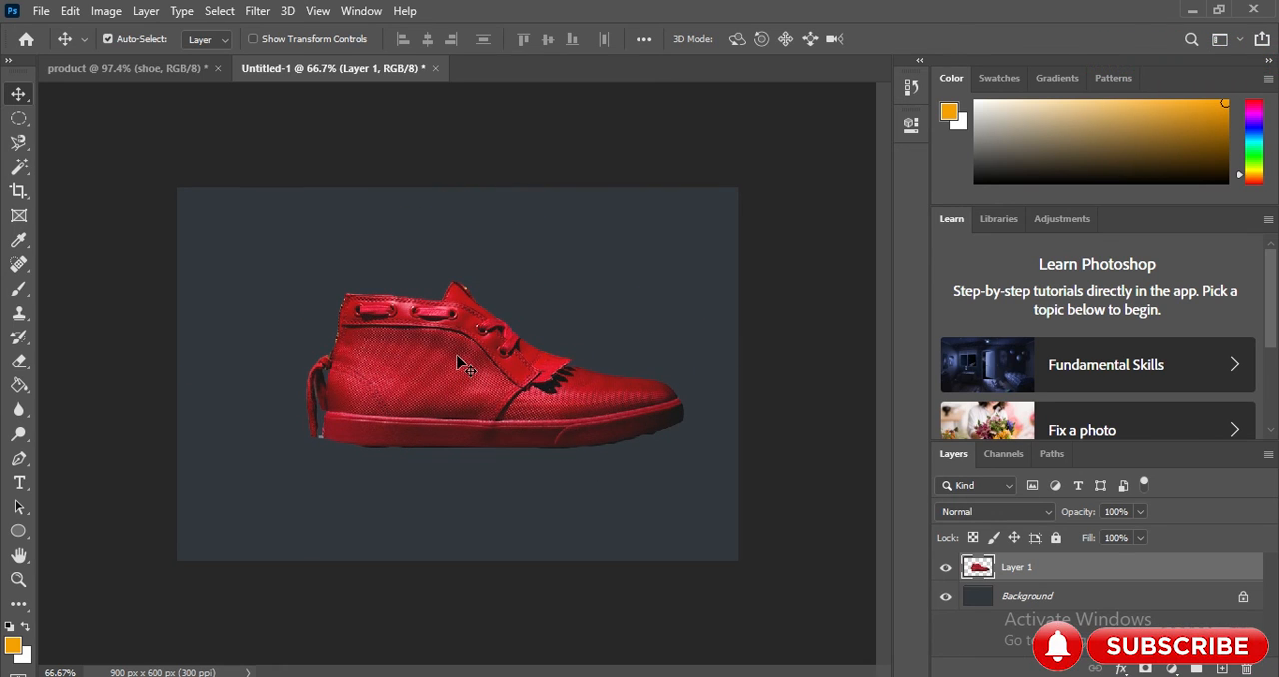
click(1193, 9)
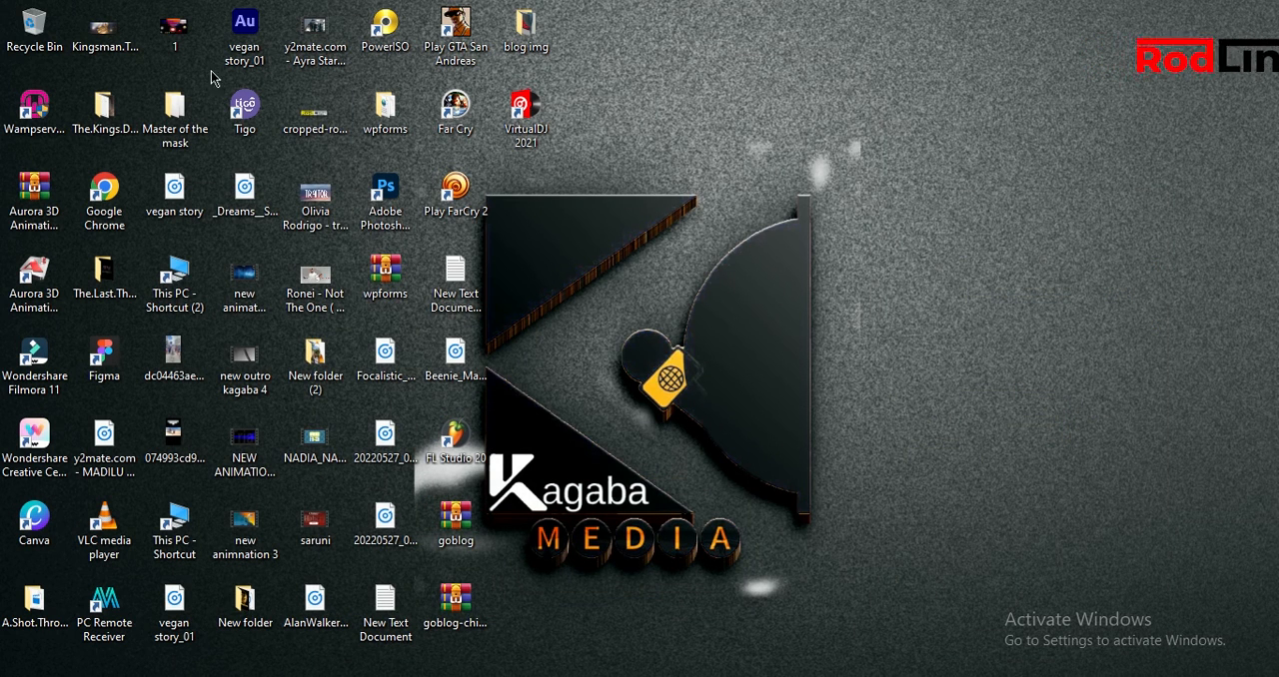
click(175, 30)
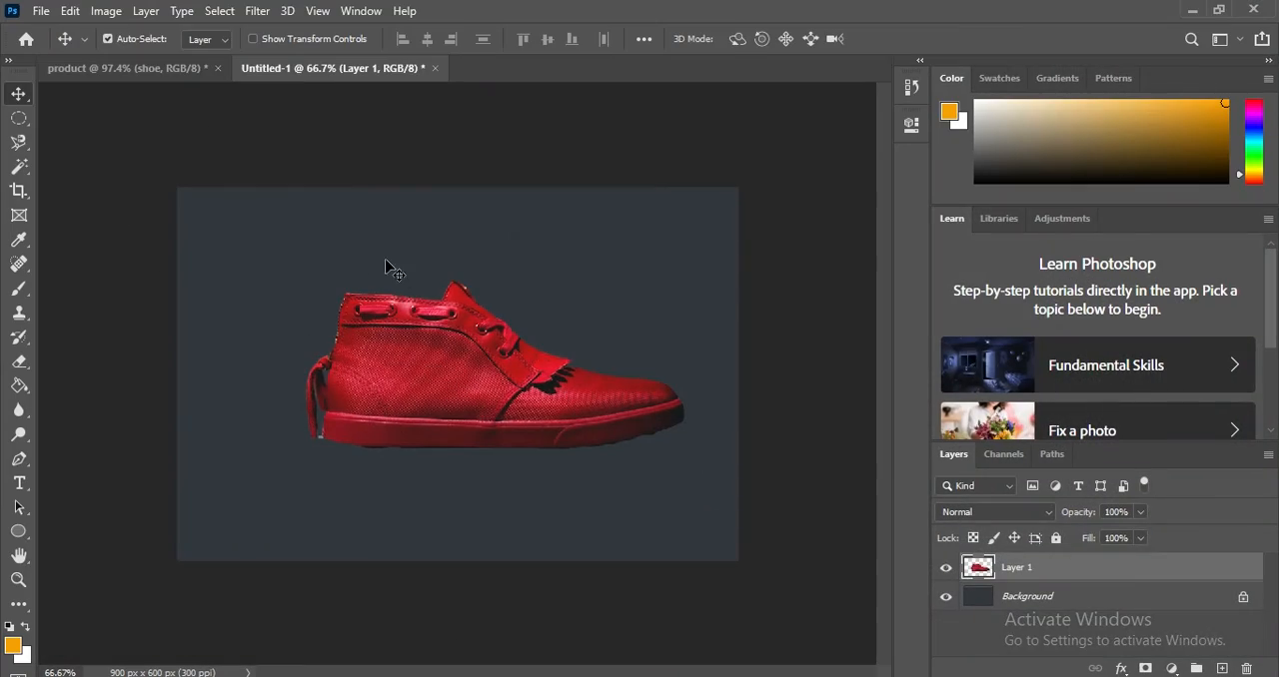
Place the desktop image "1" into Untitled-1 at its fitted size, spanning the full canvas width.
double_click(725, 7)
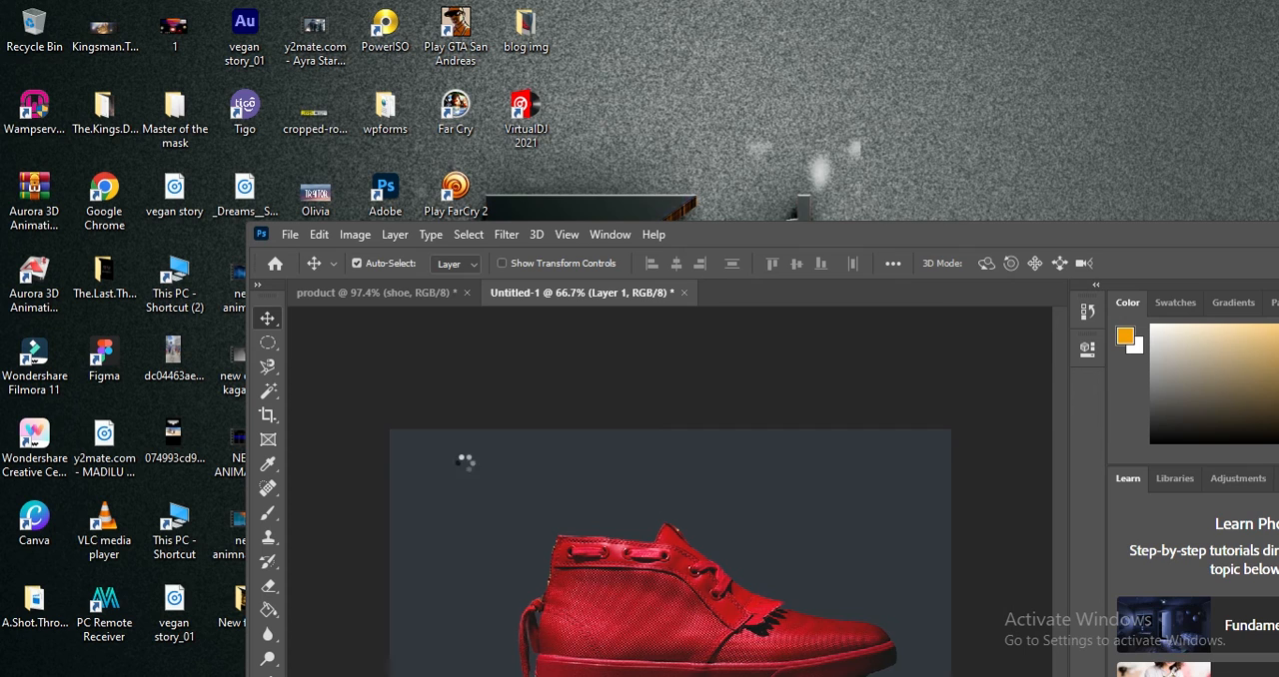
double_click(1172, 243)
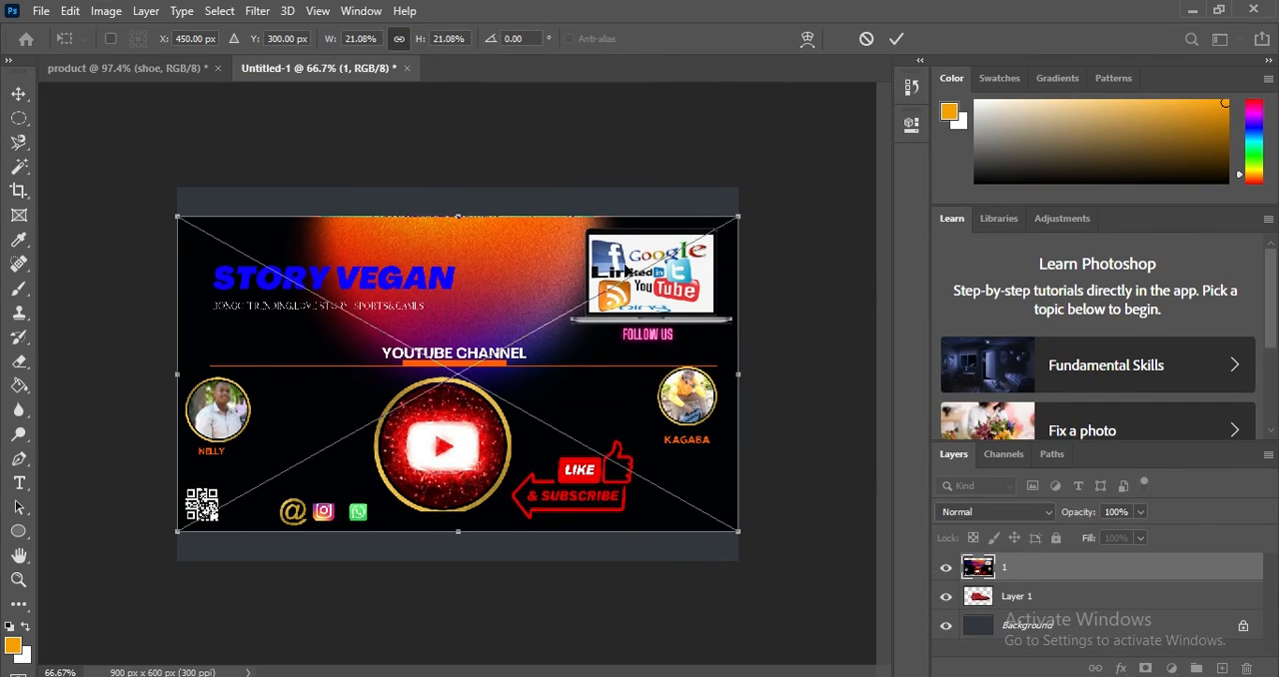
click(895, 38)
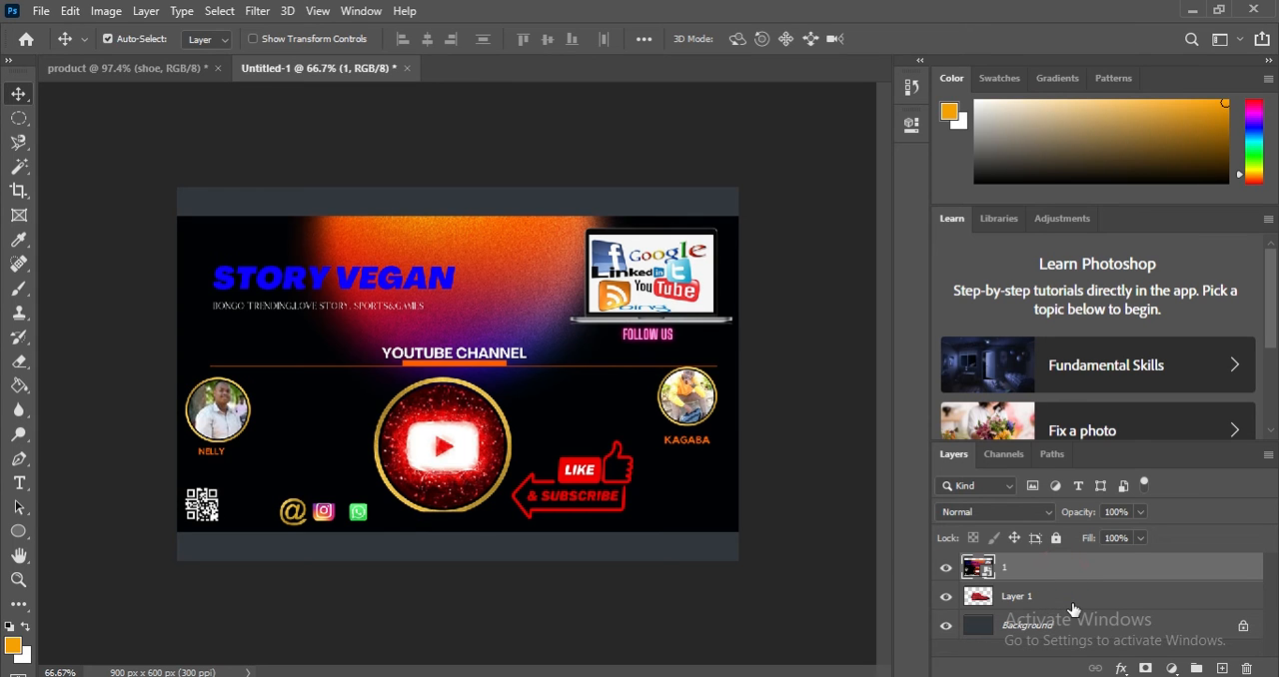
Stack the shoe layer above the placed image layer and move the shoe slightly down.
double_click(1064, 575)
click(1017, 100)
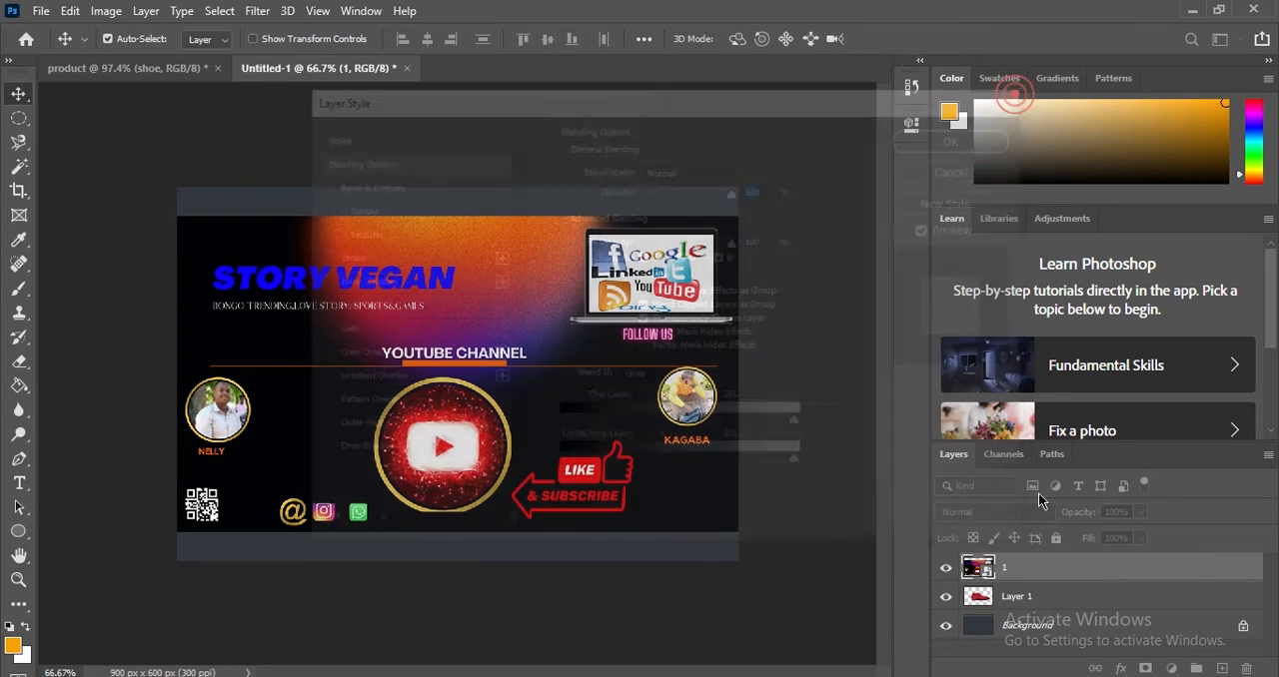
drag(1063, 597, 1065, 565)
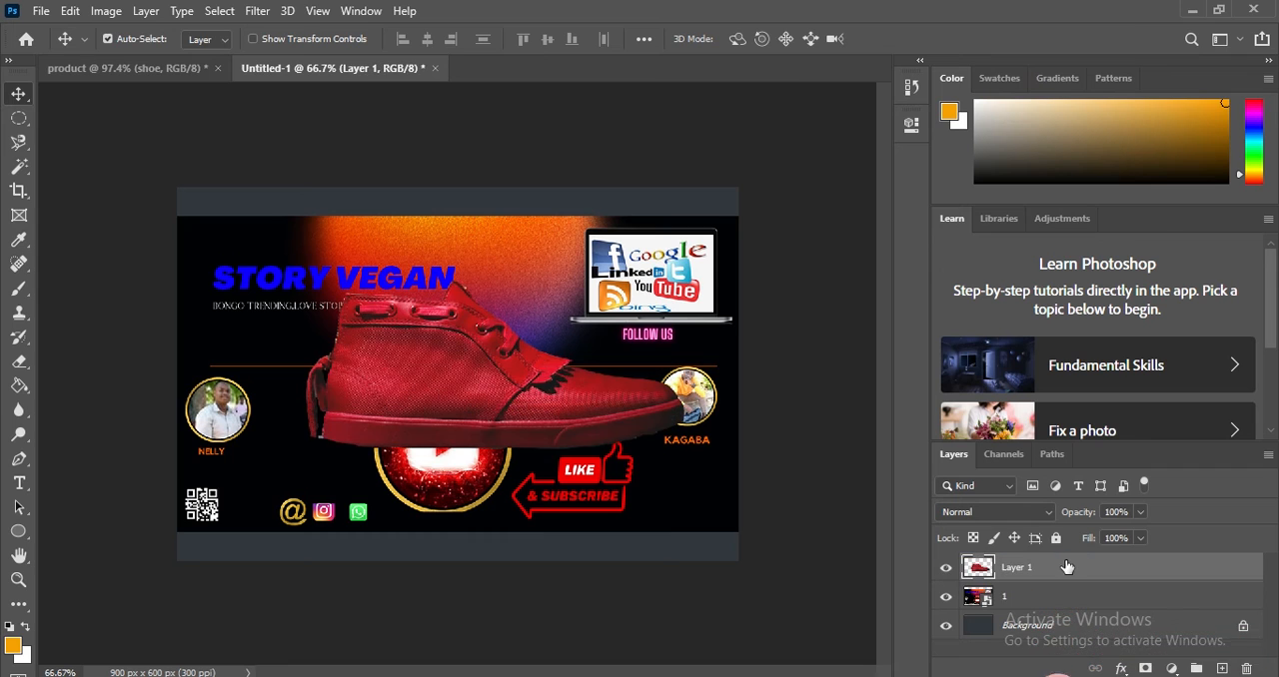
drag(559, 315, 562, 347)
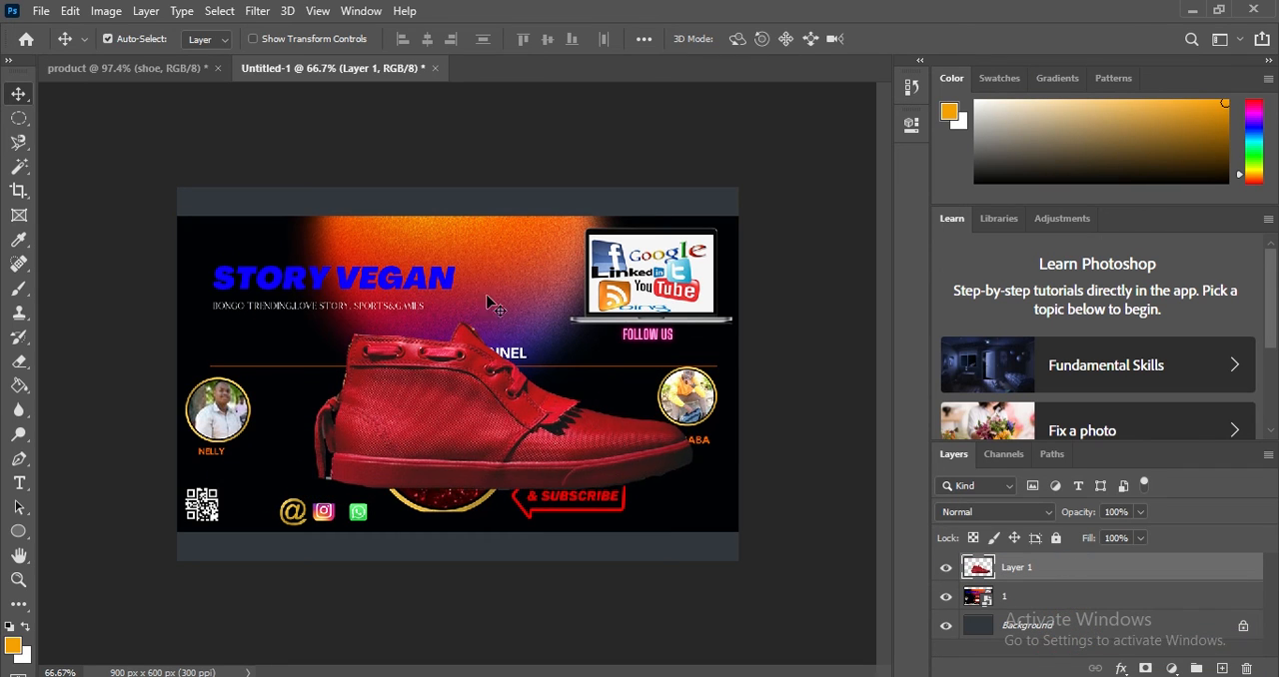
Hide the placed image layer "1", keep the Background shown, and move the shoe to the upper-left part of the canvas.
click(944, 627)
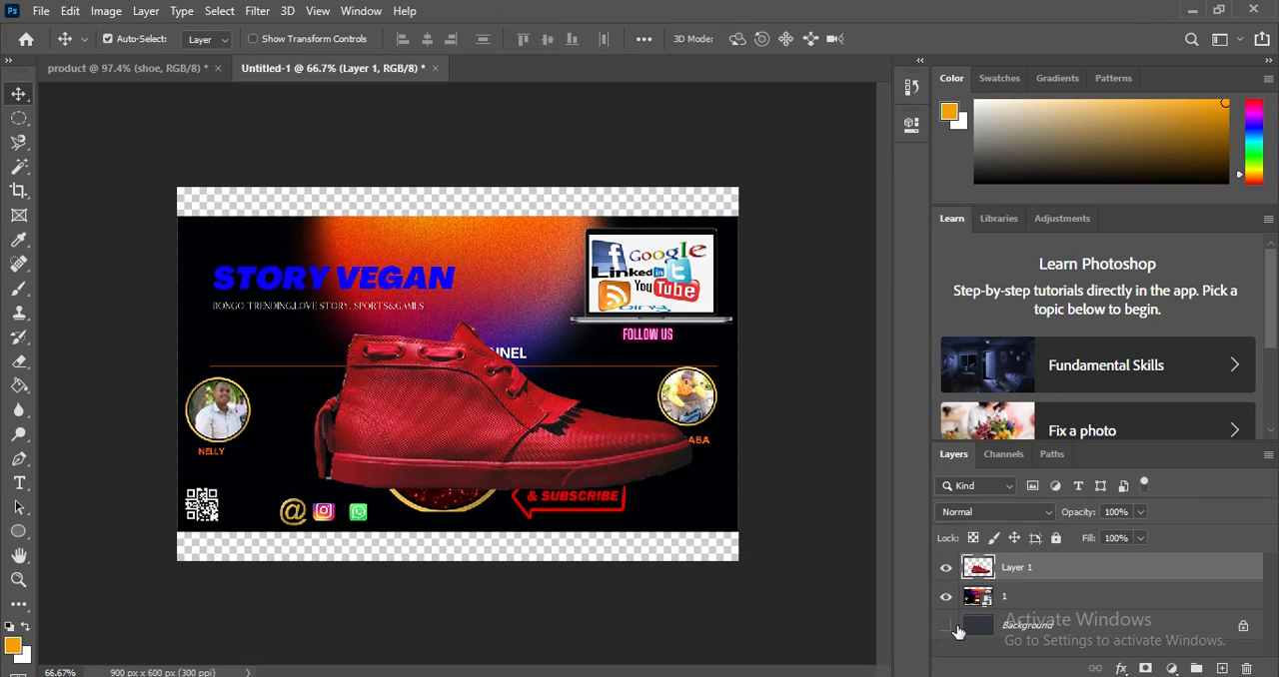
click(945, 626)
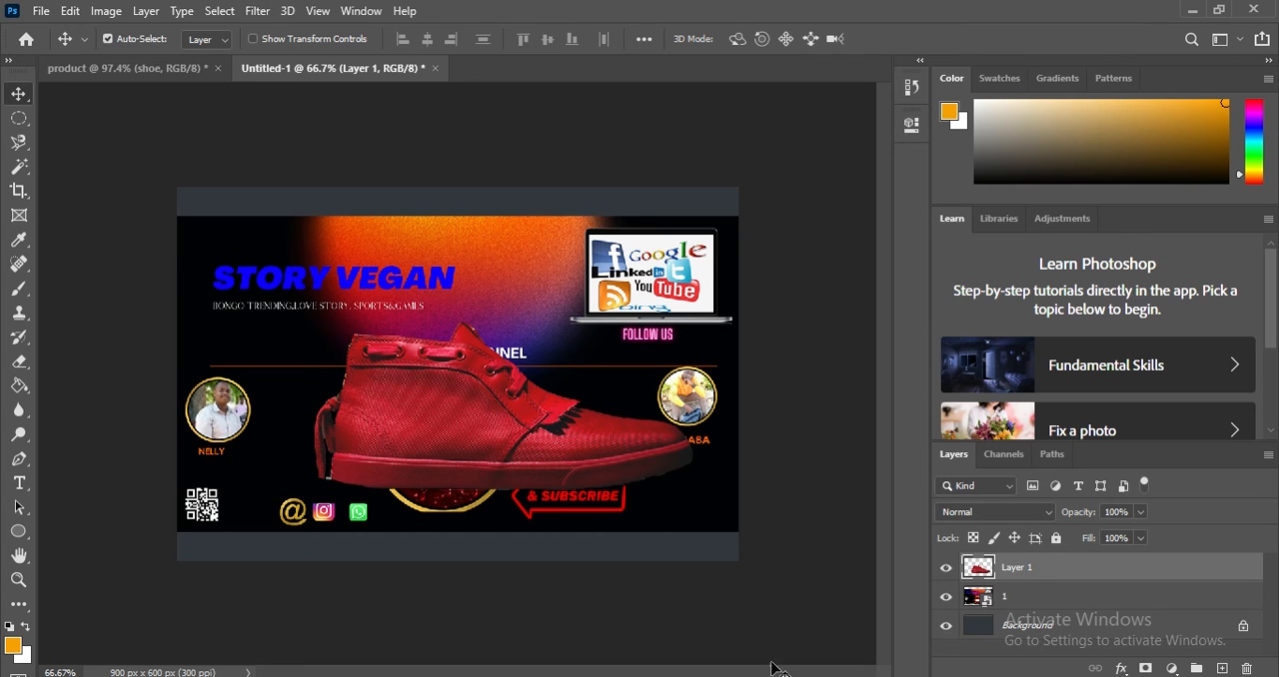
click(946, 596)
drag(546, 423, 418, 331)
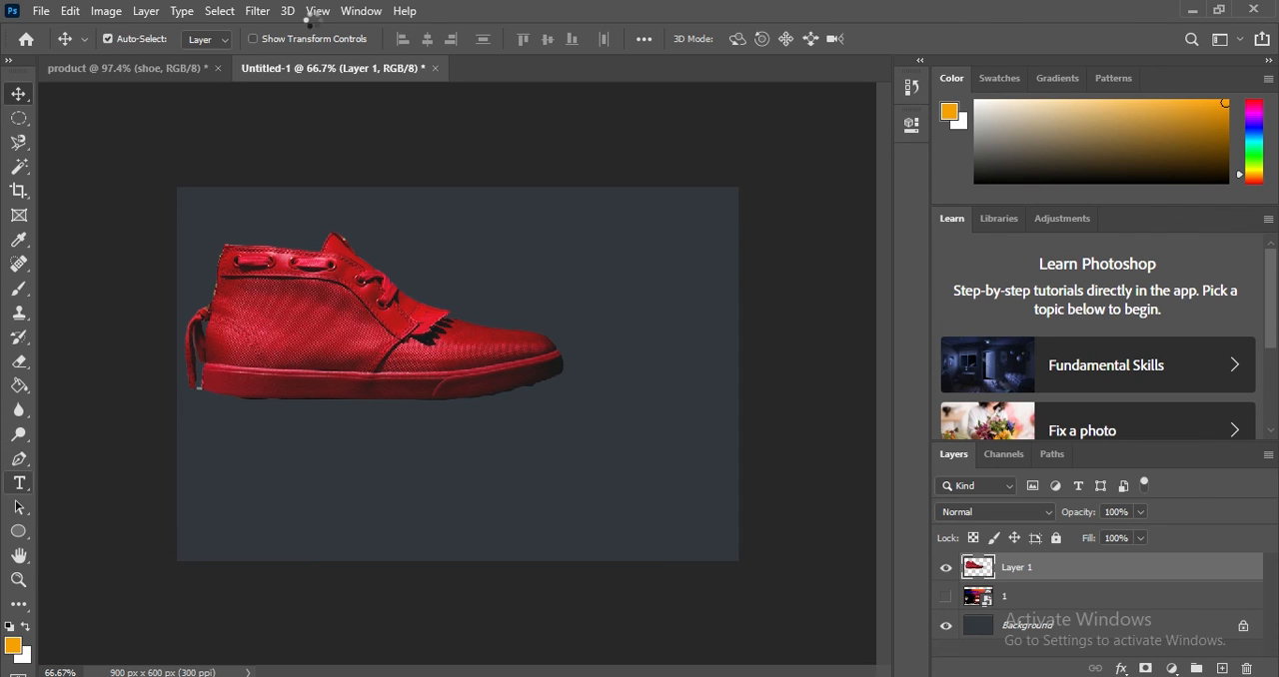
click(264, 456)
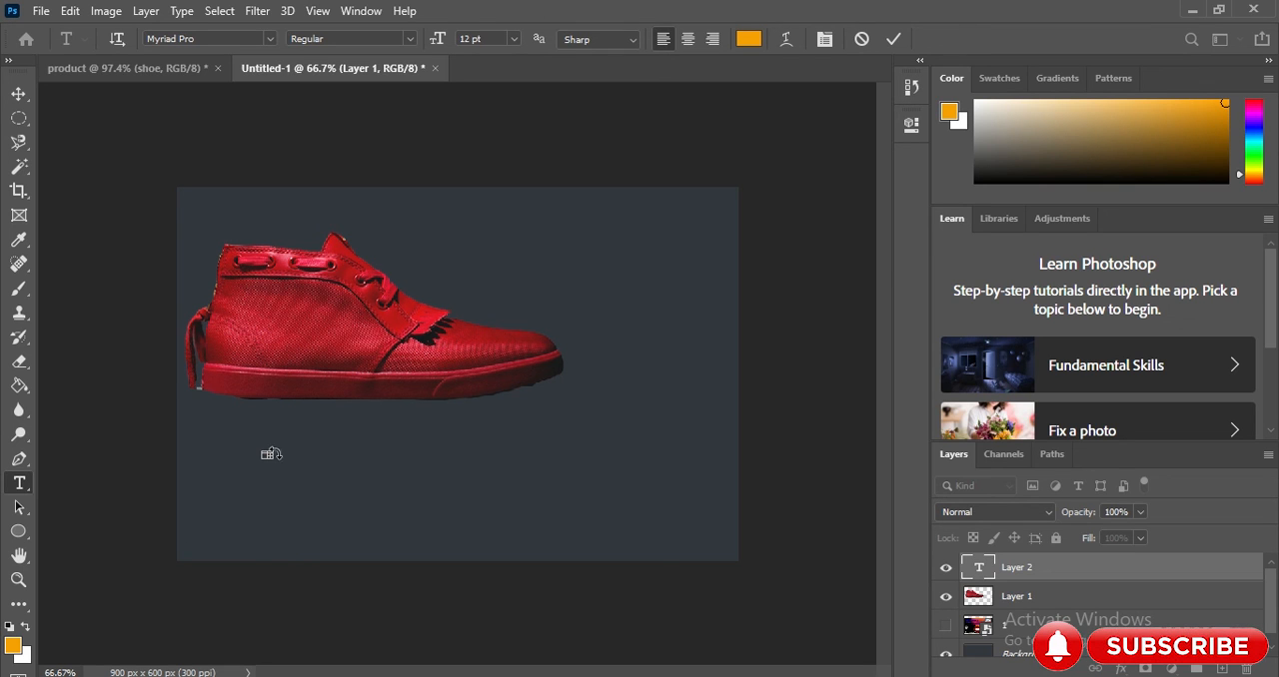
click(1028, 572)
right_click(1035, 563)
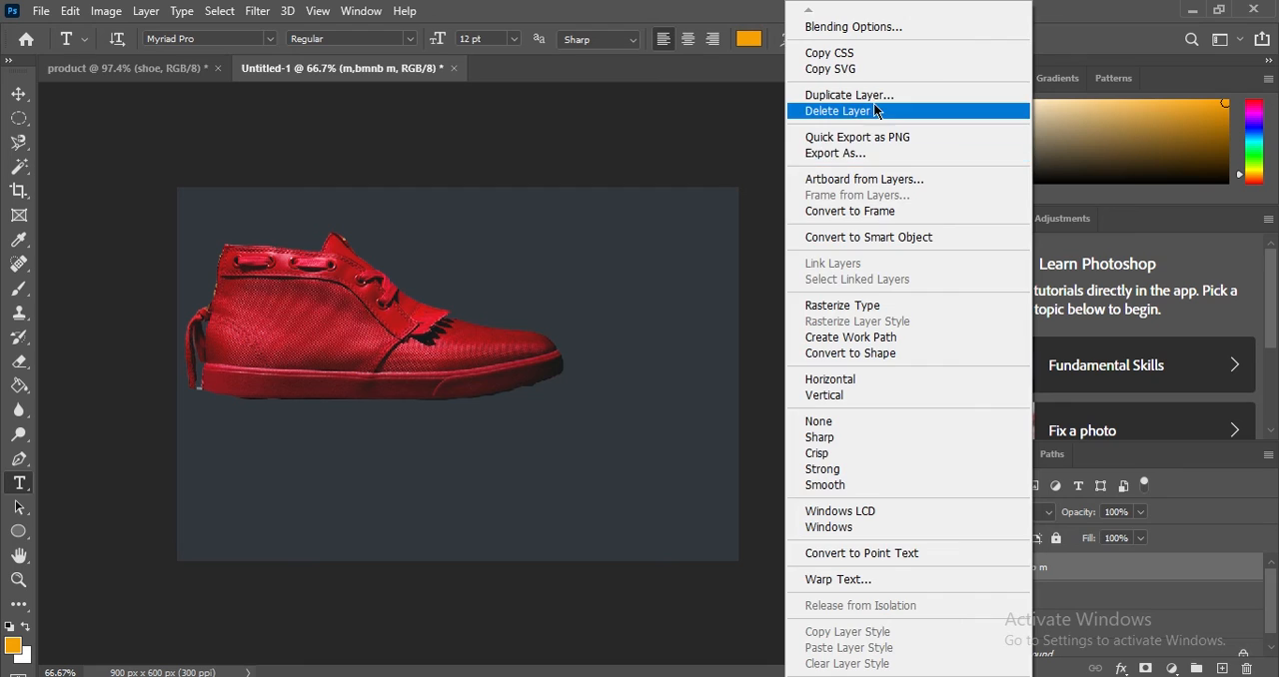
click(874, 110)
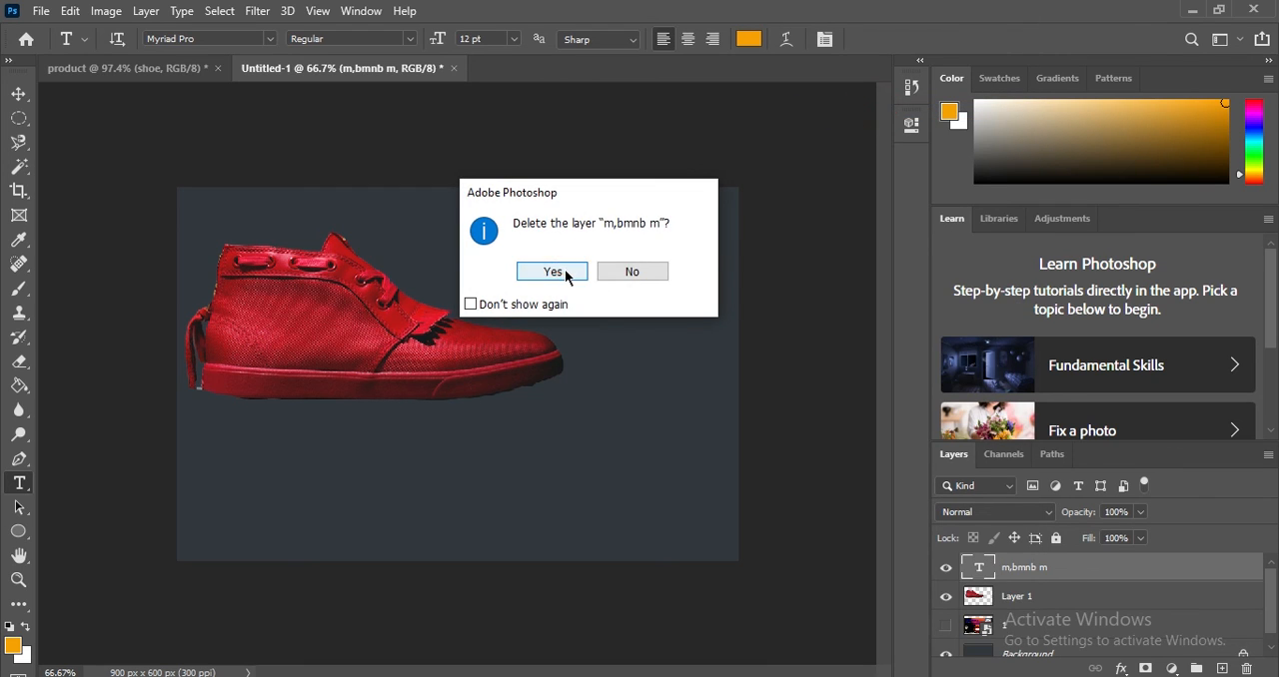
click(566, 270)
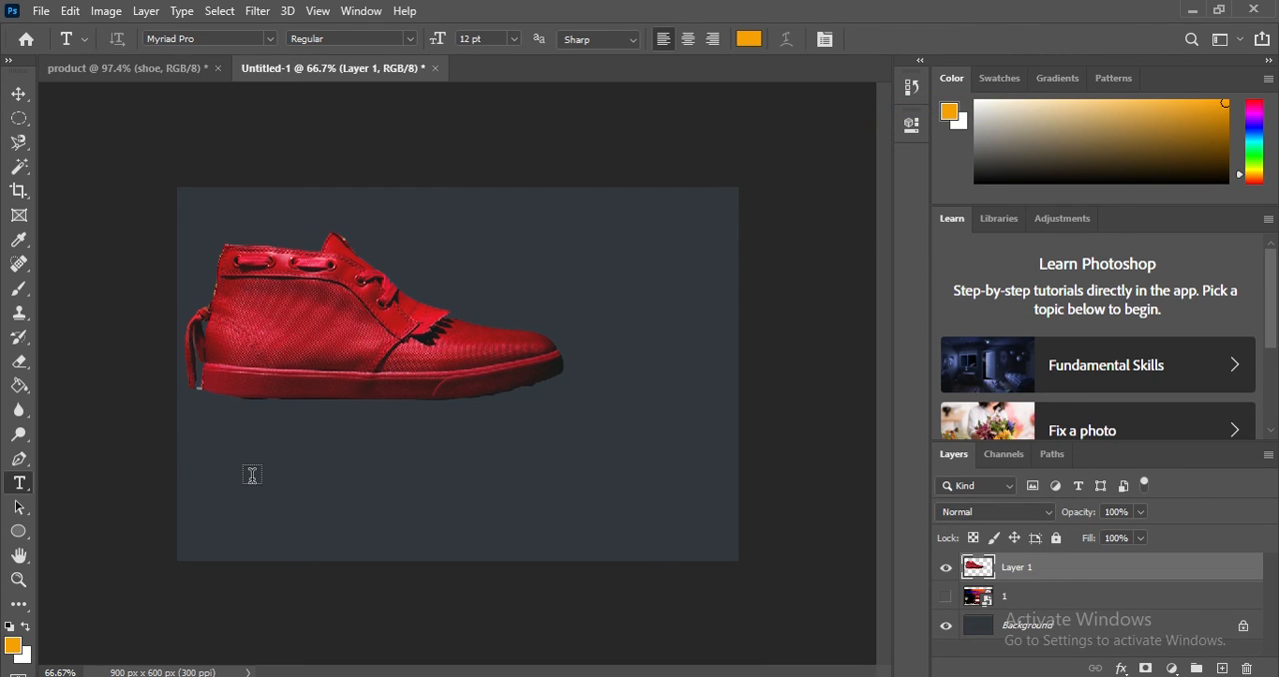
Start a 48 pt horizontal text with the Lorem Ipsum placeholder below the shoe and shift it toward the canvas's left edge.
click(514, 39)
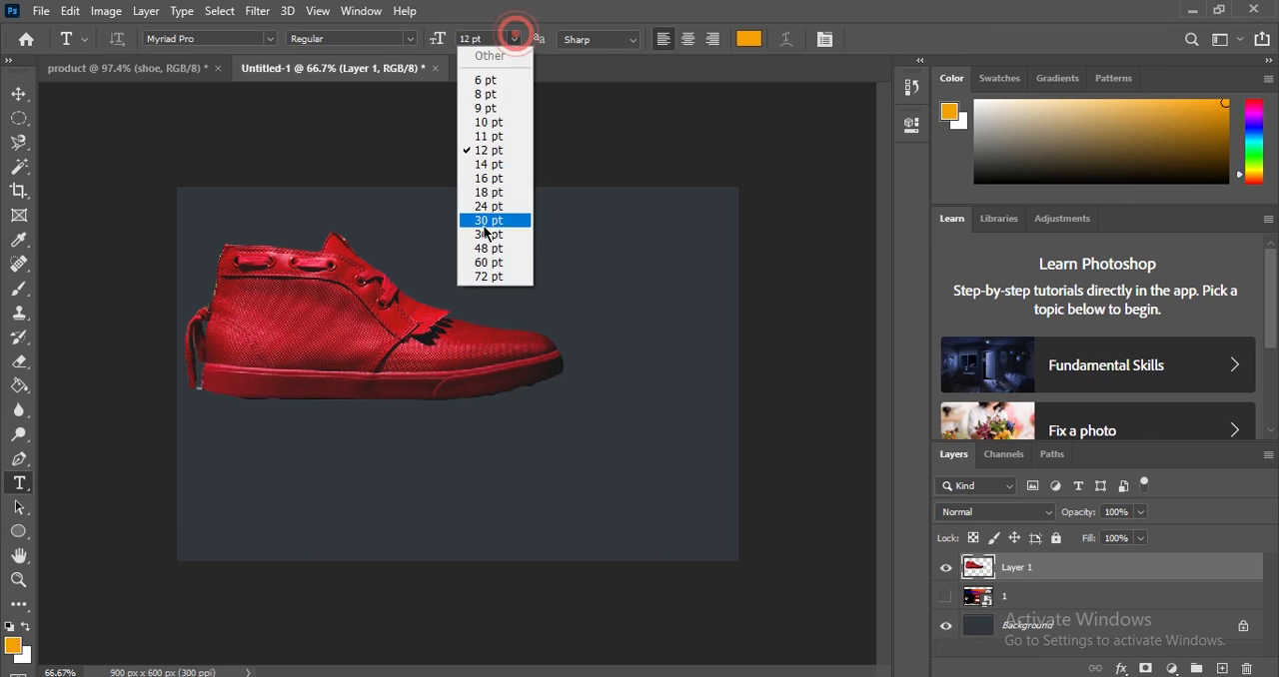
click(483, 249)
click(301, 462)
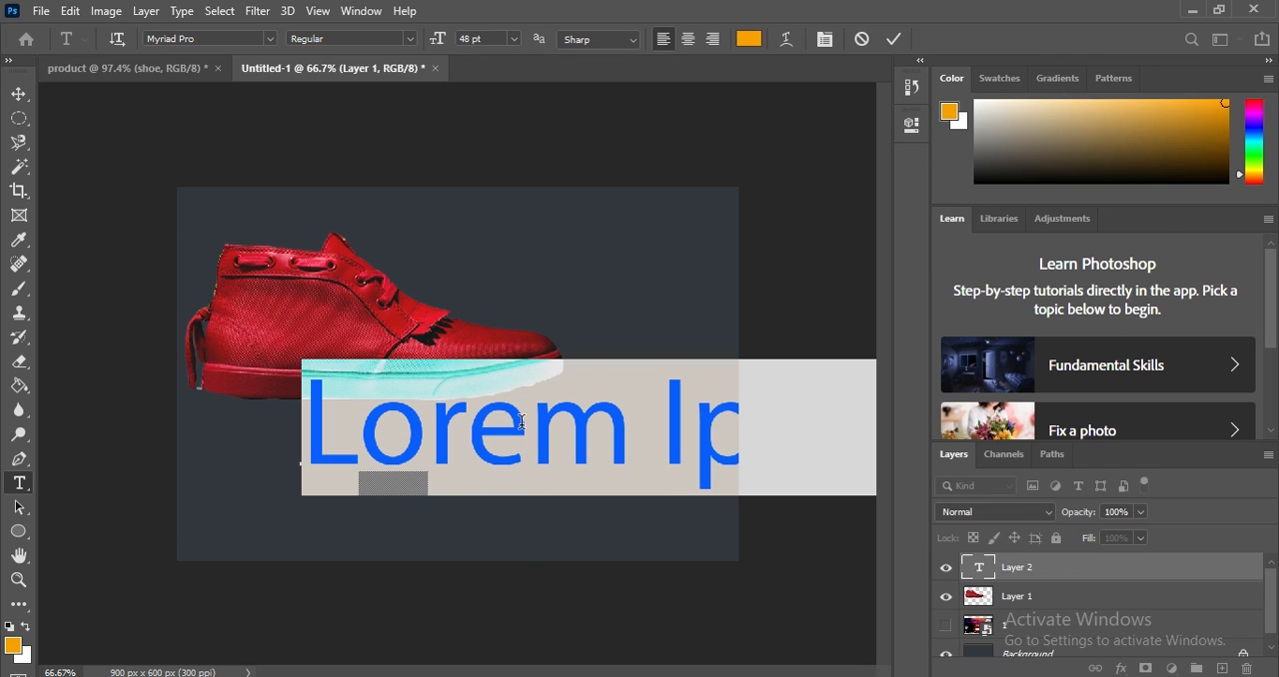
drag(262, 549, 160, 560)
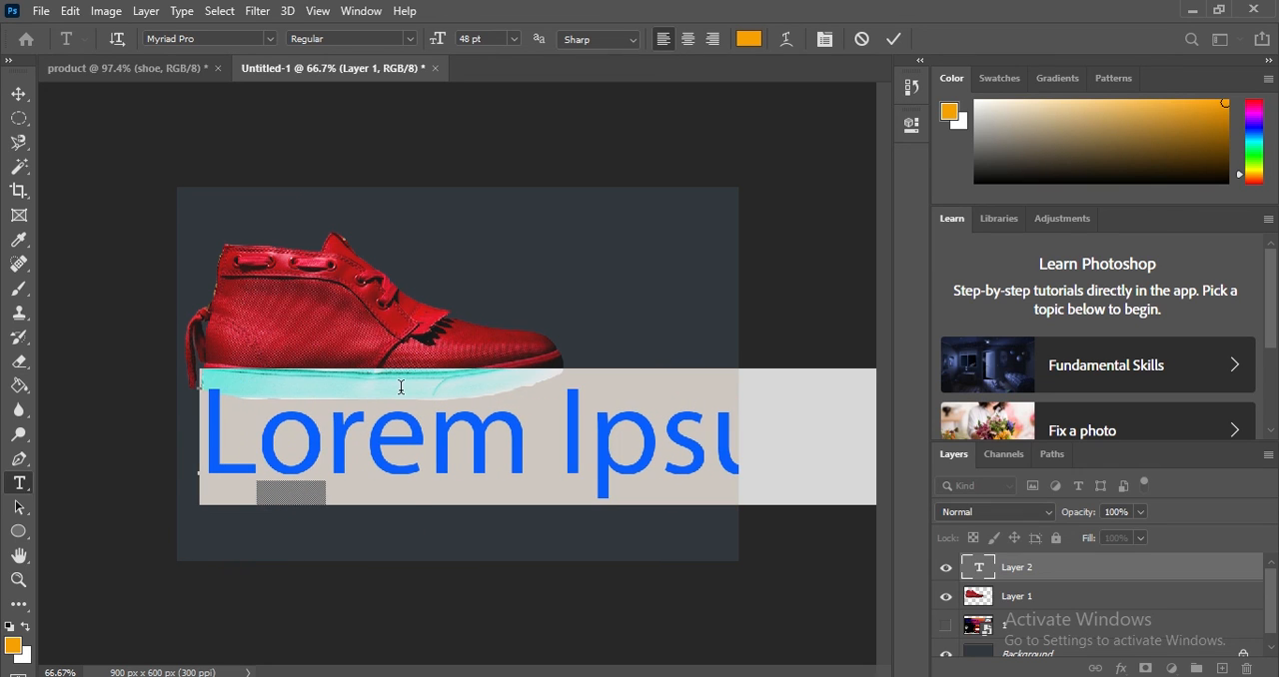
Set the Lorem Ipsum text size to 18 pt, position it just under the shoe's sole, and commit the text.
click(513, 39)
click(488, 192)
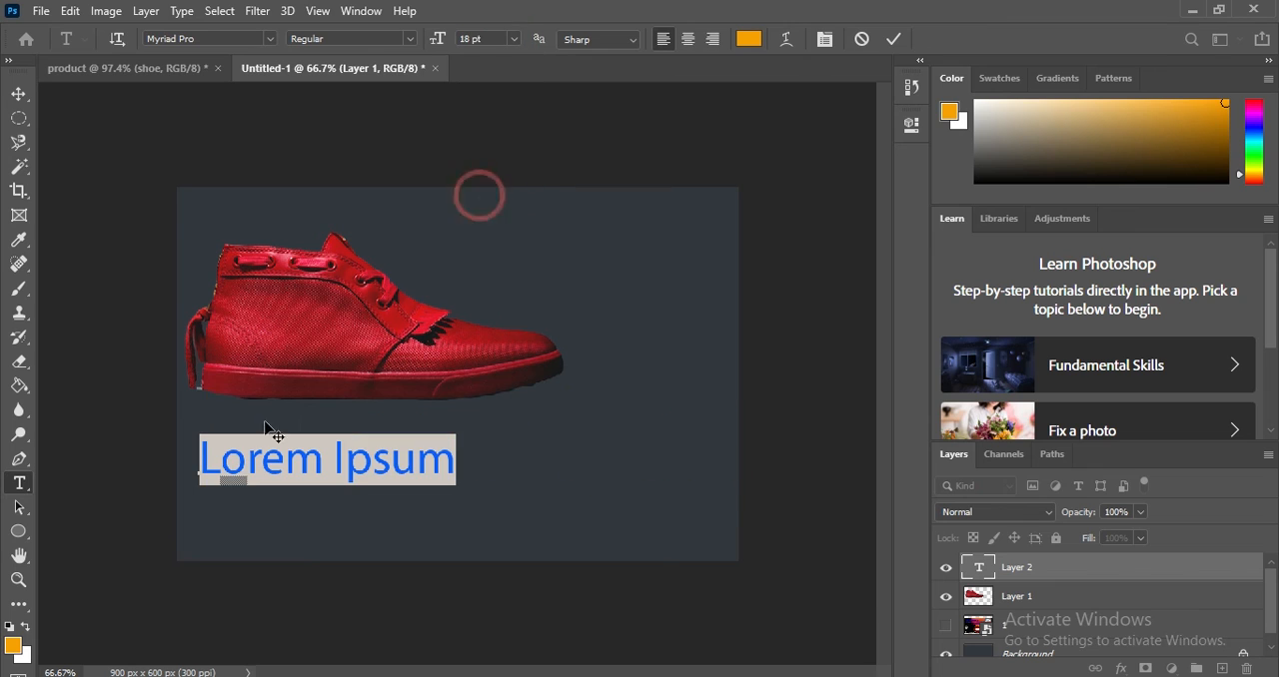
drag(202, 538, 332, 516)
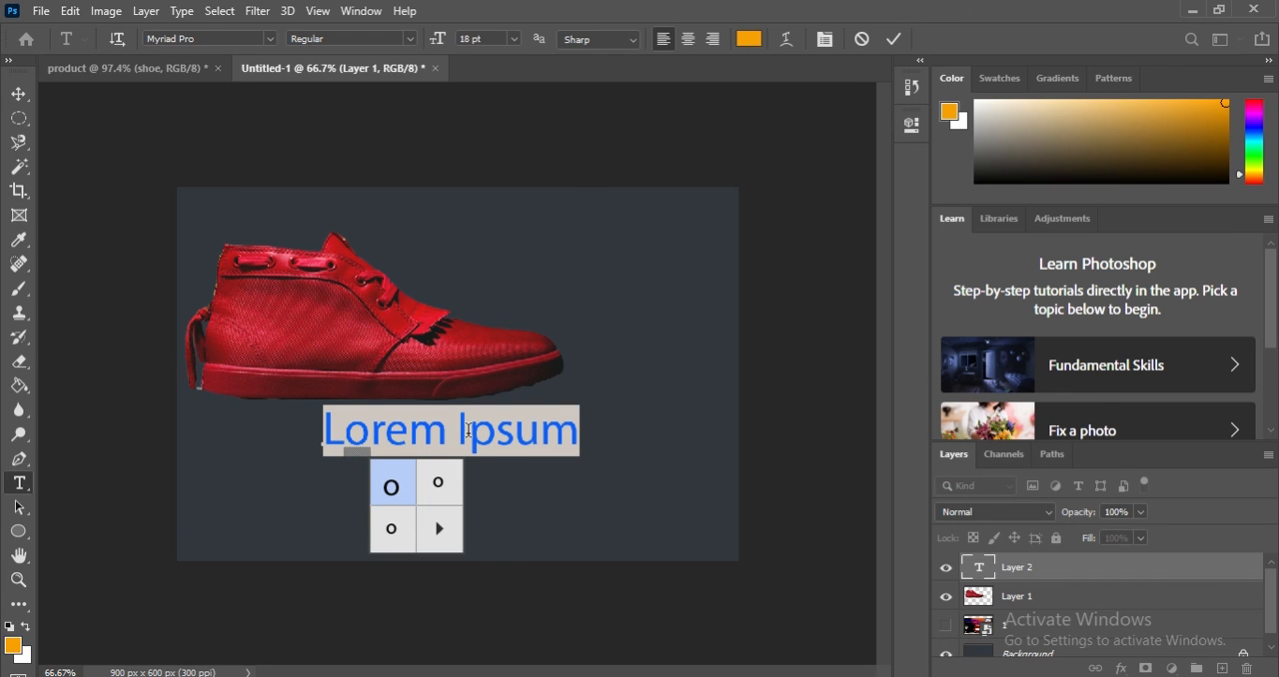
click(41, 10)
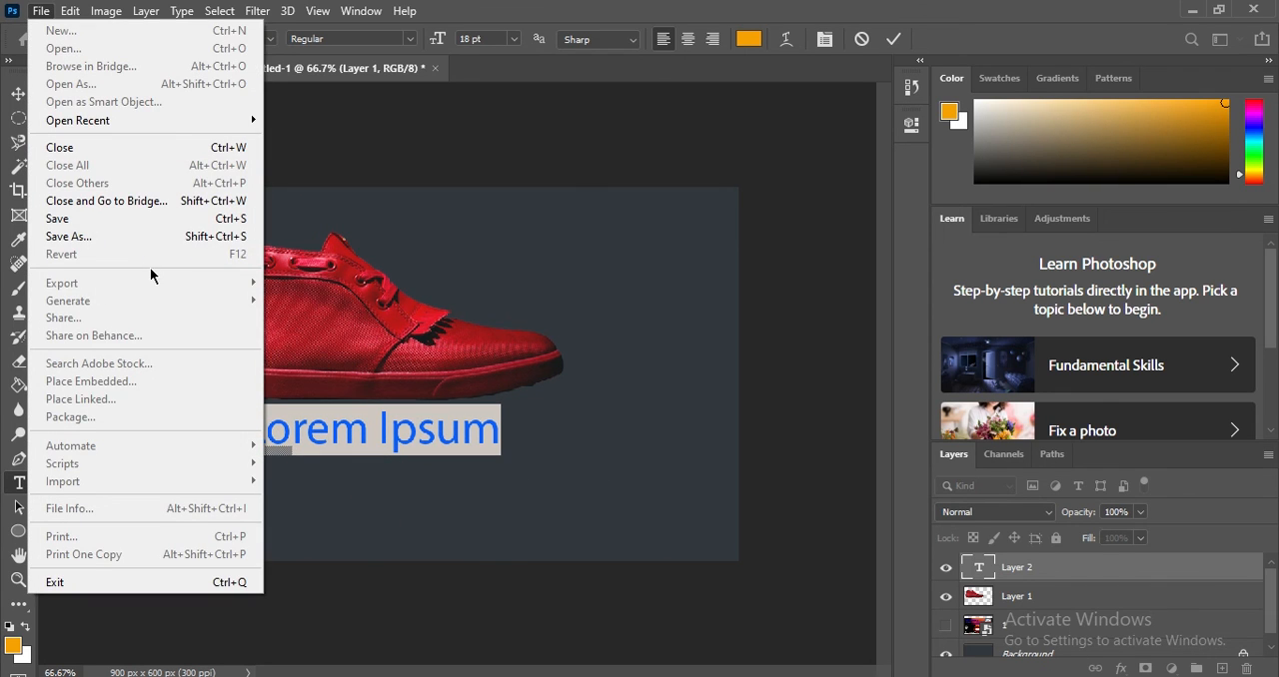
click(559, 399)
click(893, 38)
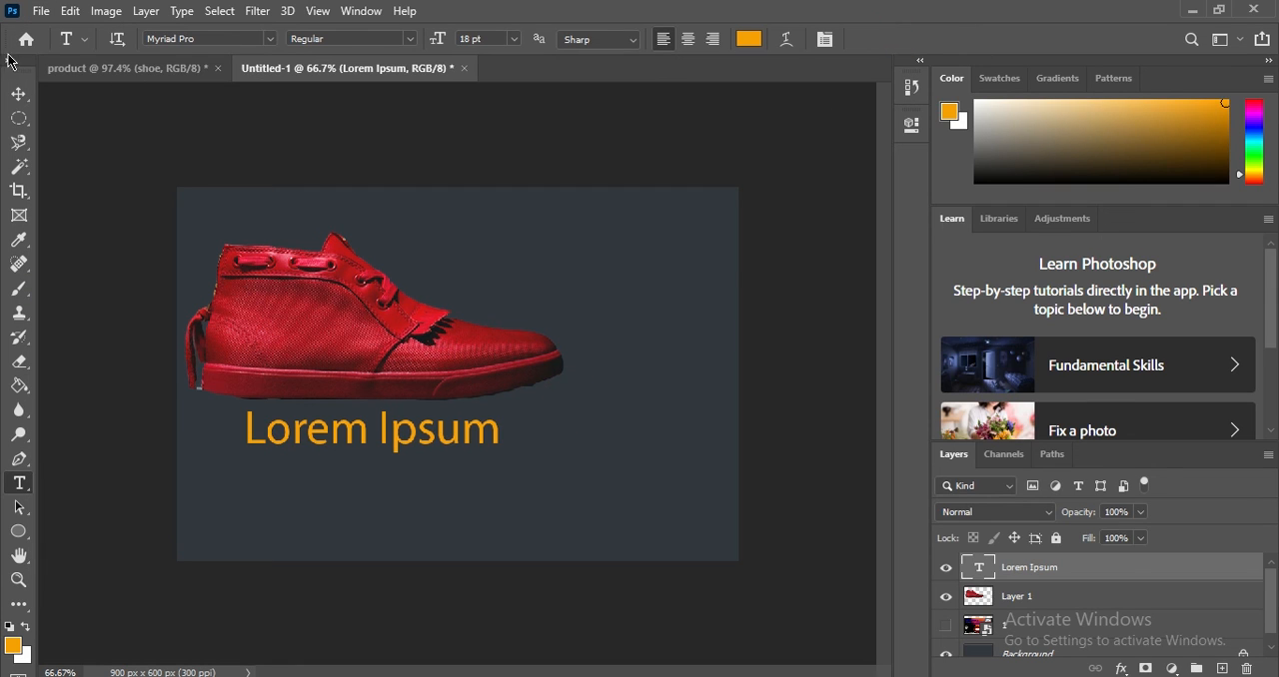
Quick-export the Untitled-1 composition as a PNG.
click(38, 10)
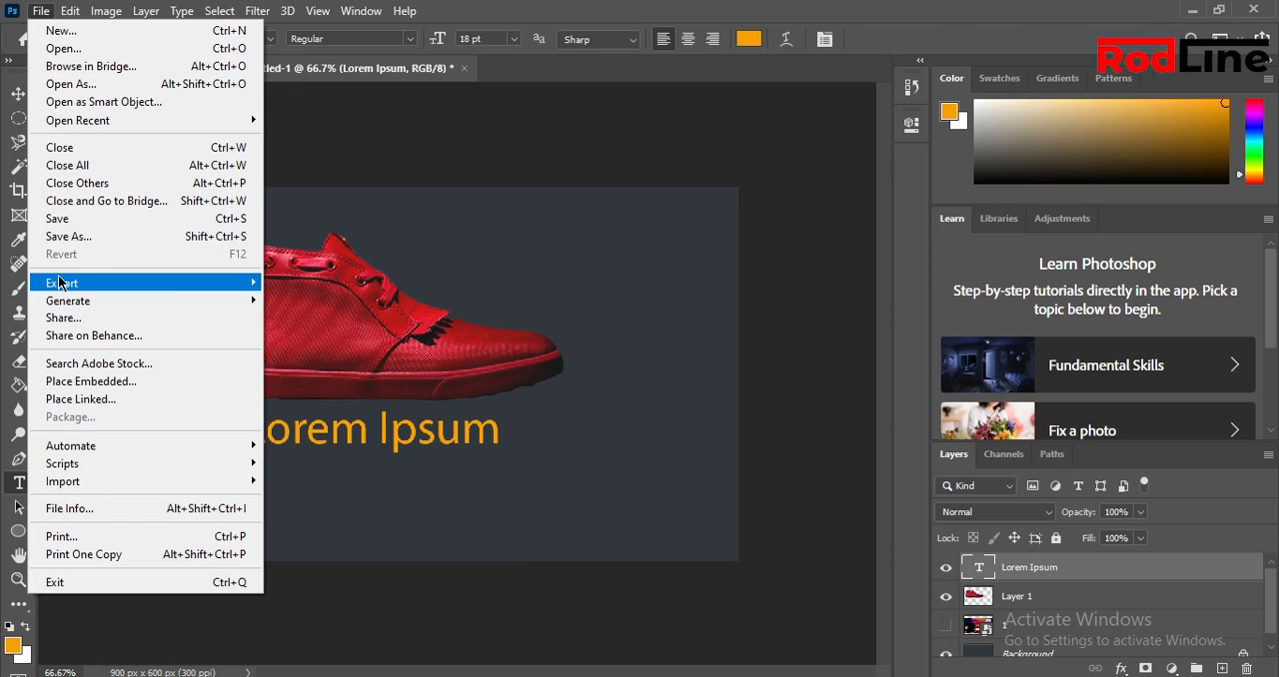
mouse_move(70, 284)
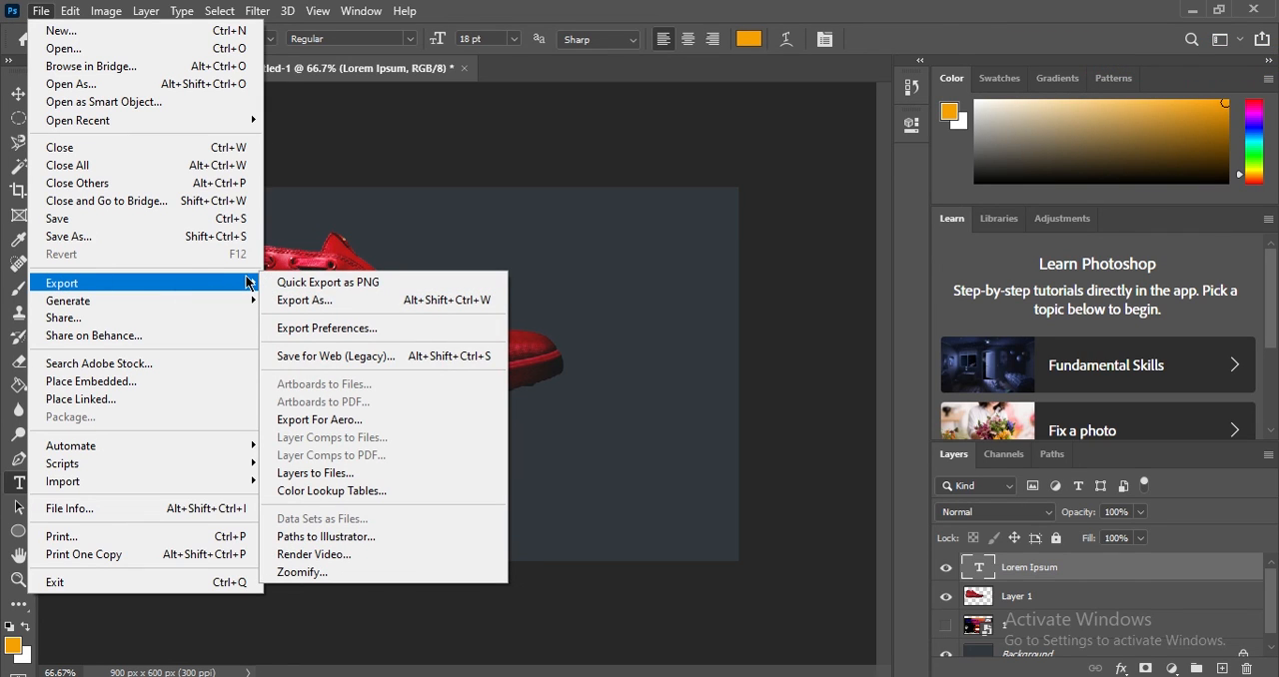
click(328, 286)
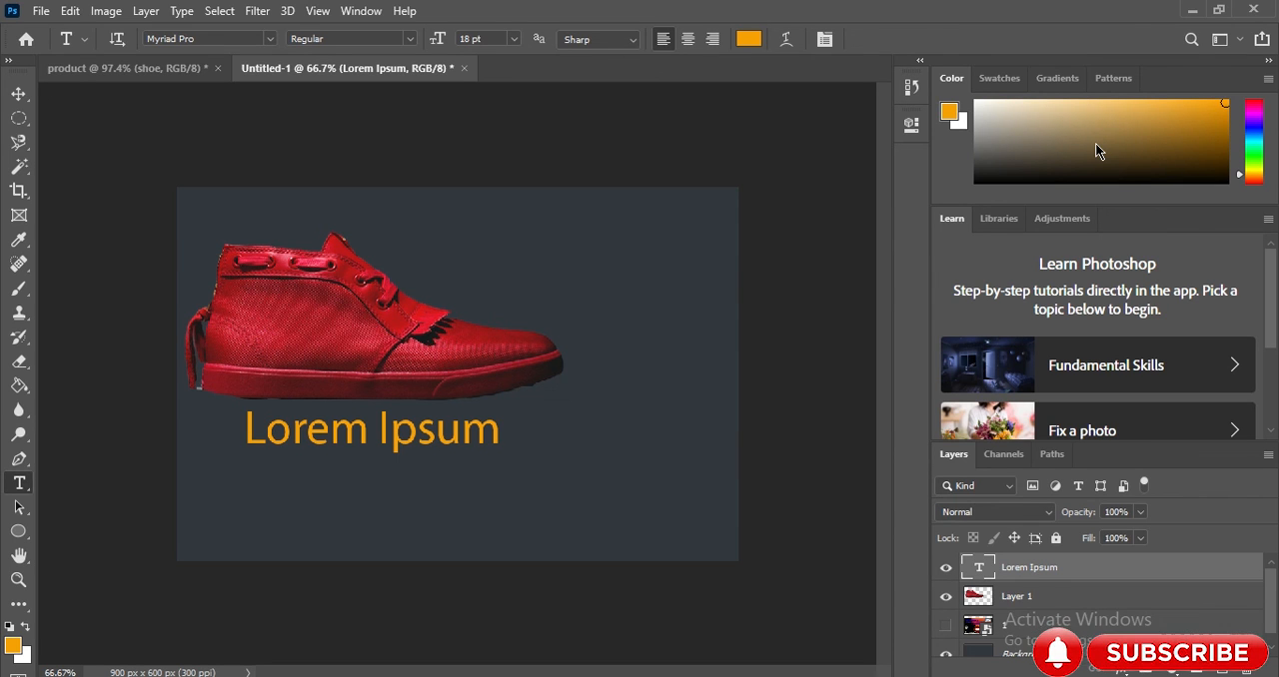
key(ctrl+shift+s)
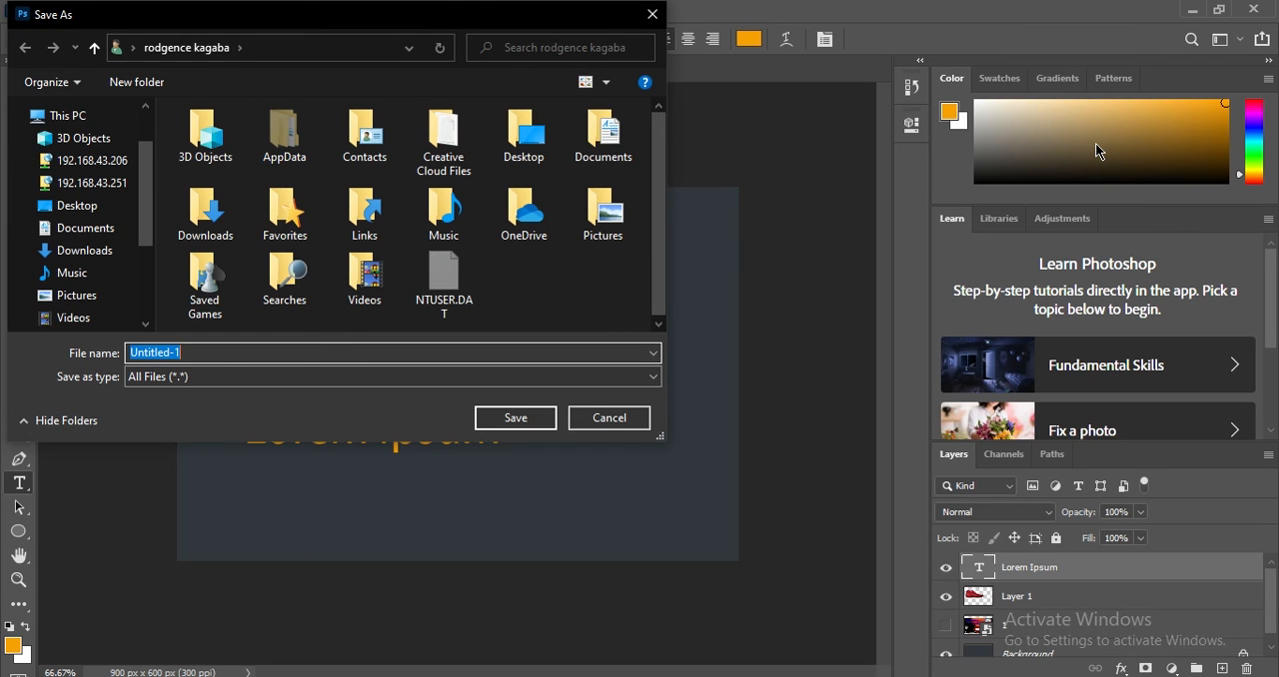
text(m nnbnb)
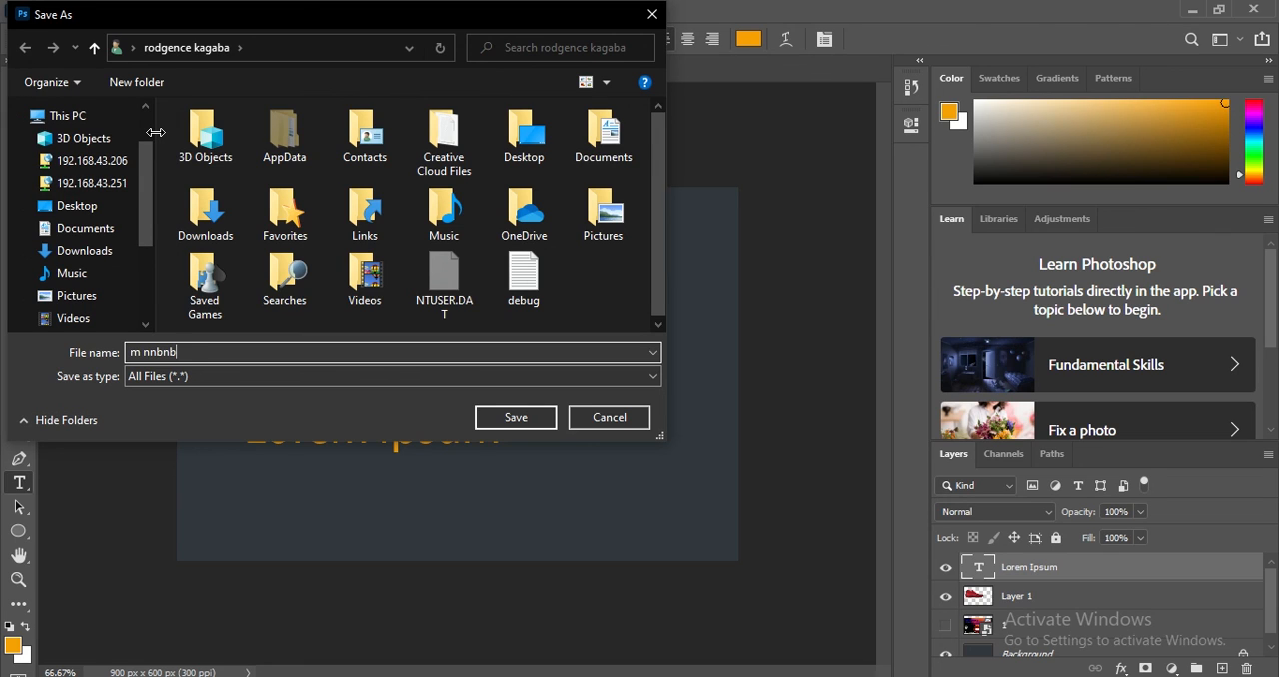
click(653, 17)
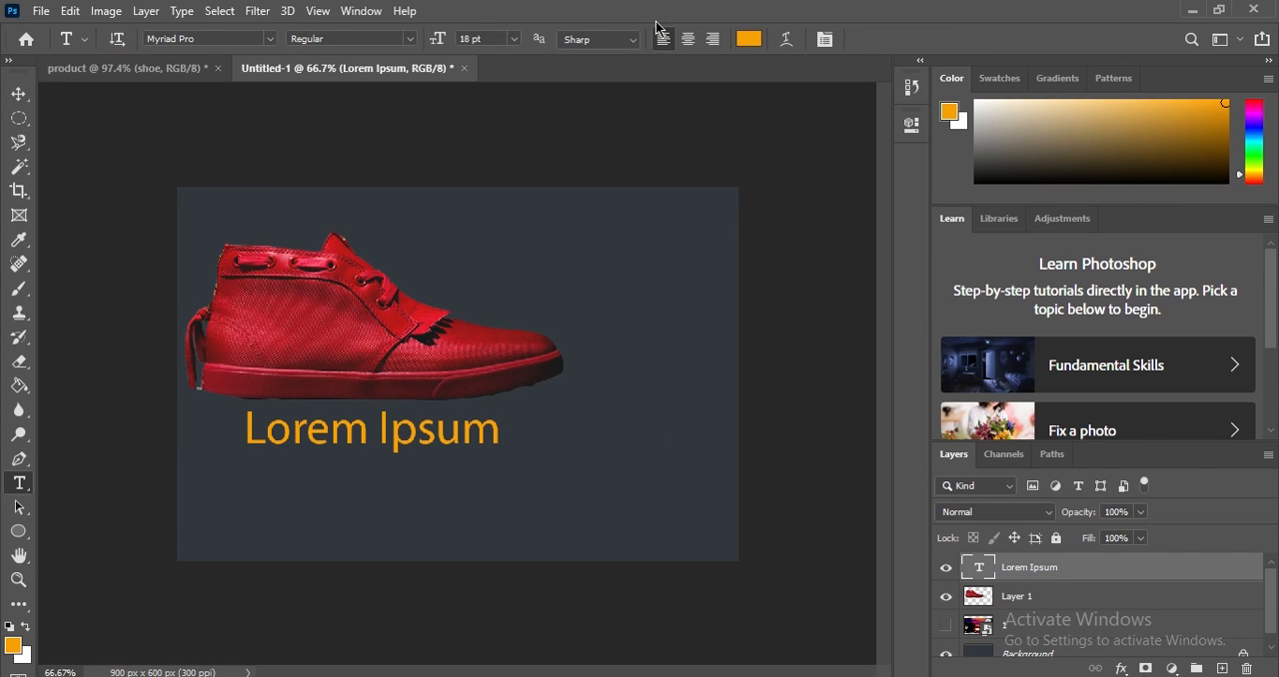